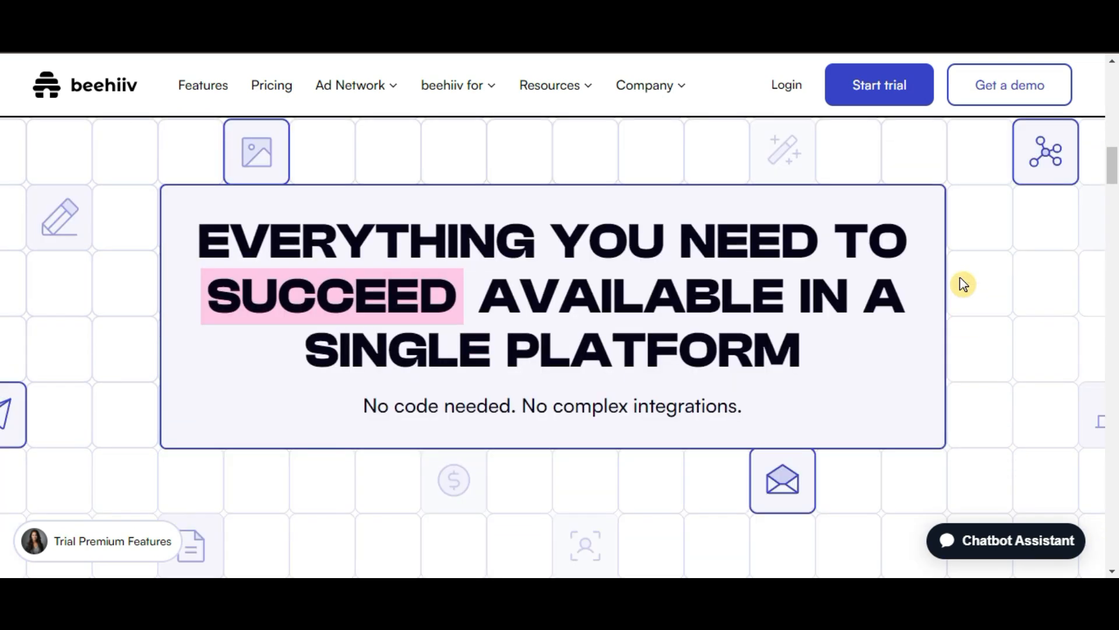
Look over the beehiiv homepage's headline area, customer rating and newsletter brand logos.
scroll(962, 286, "up", 10)
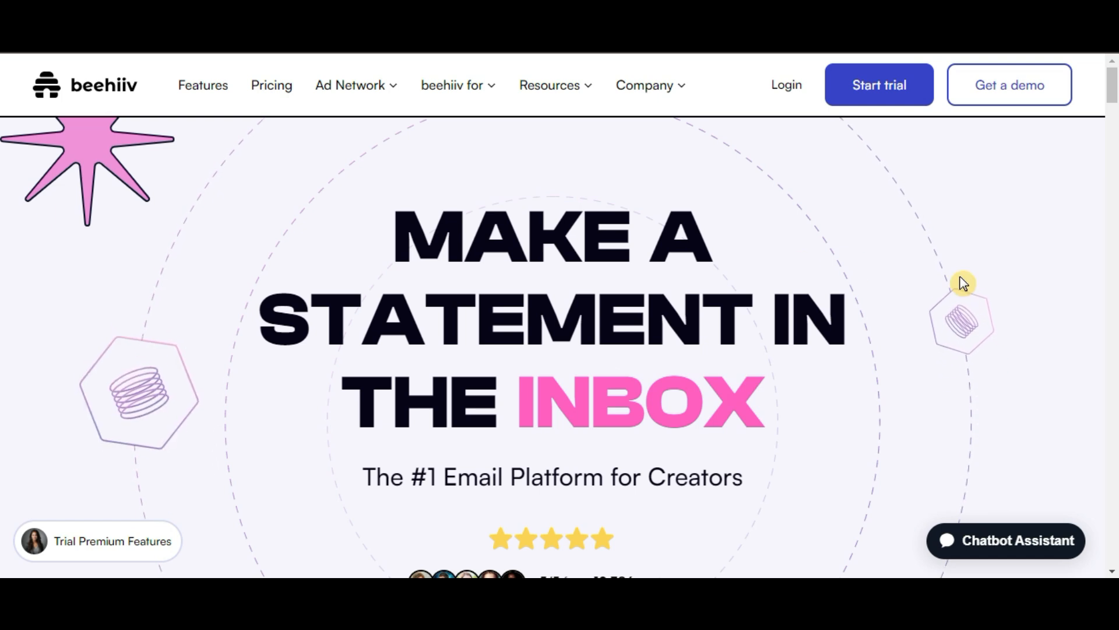
scroll(963, 284, "down", 3)
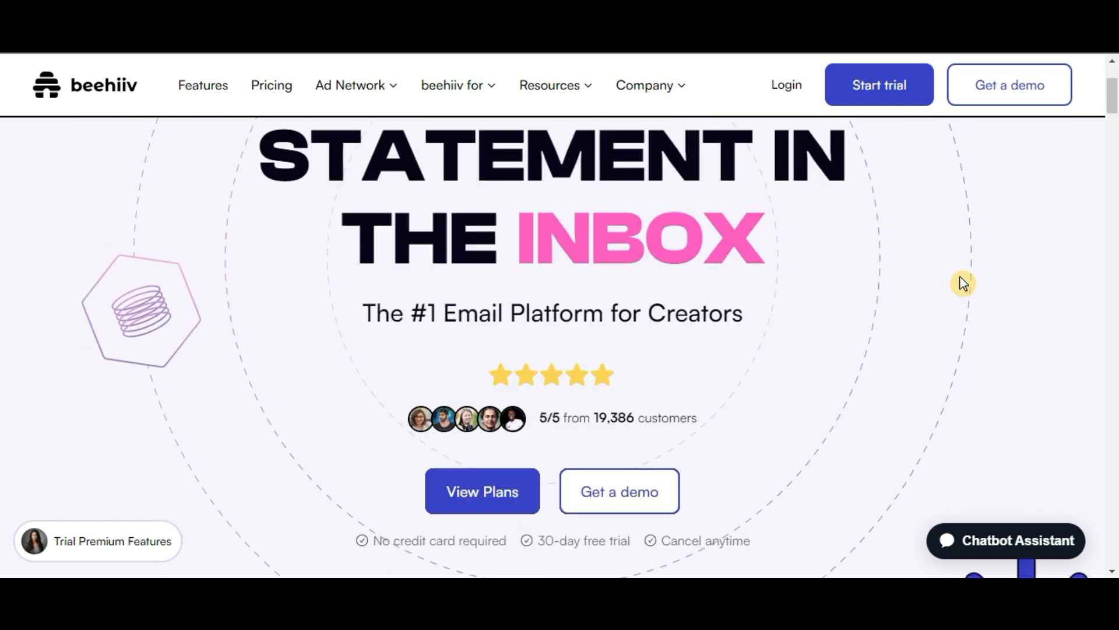
scroll(963, 284, "up", 3)
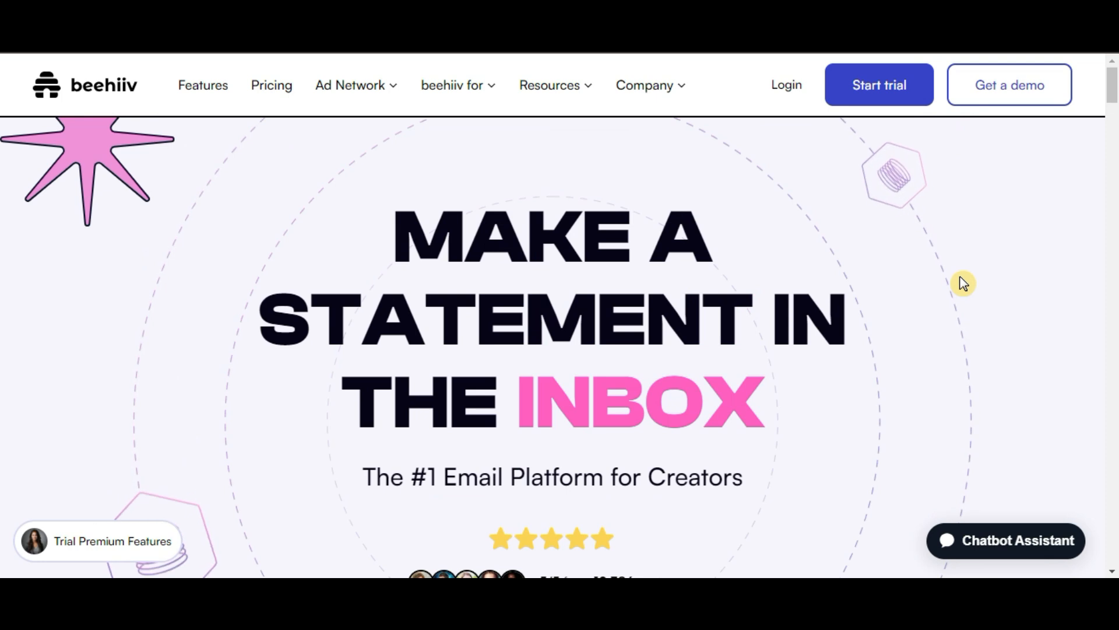
scroll(963, 284, "down", 8)
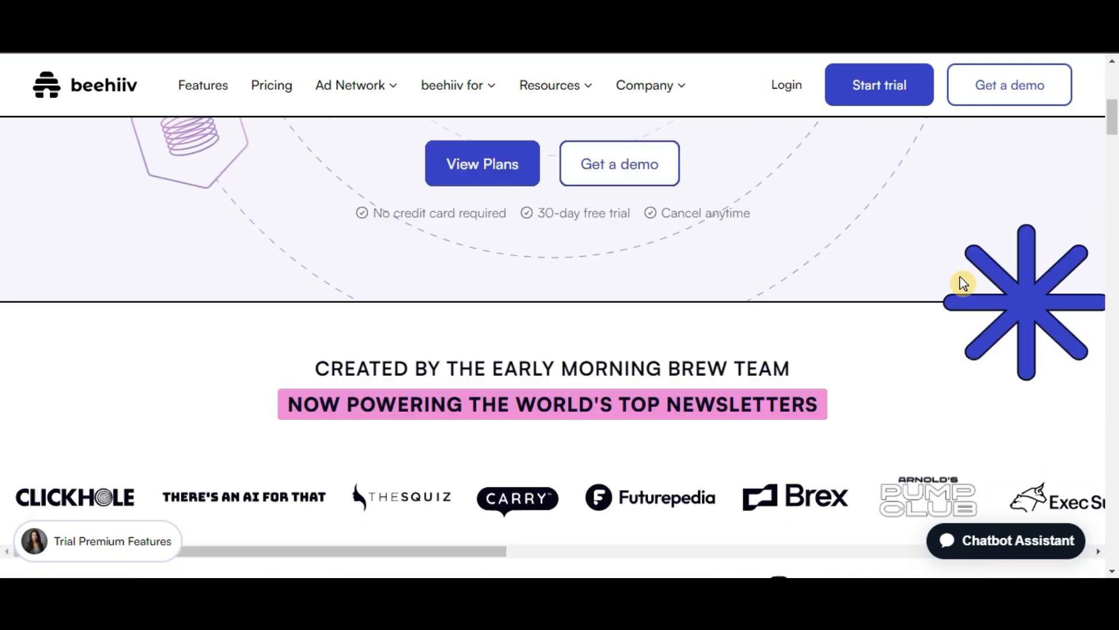
scroll(963, 283, "down", 12)
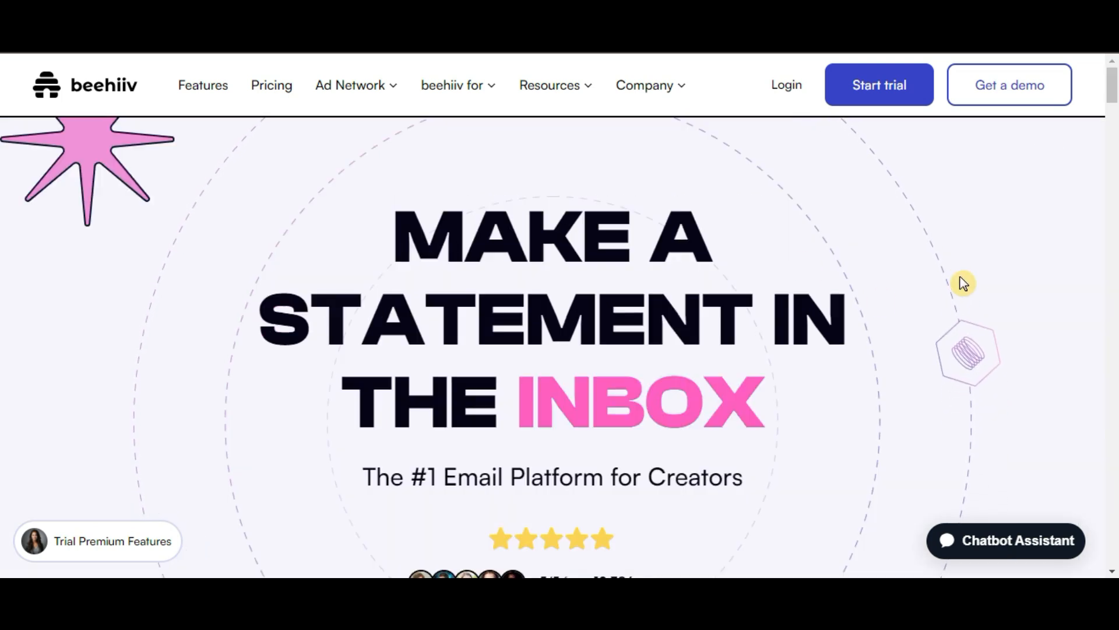
scroll(963, 283, "down", 3)
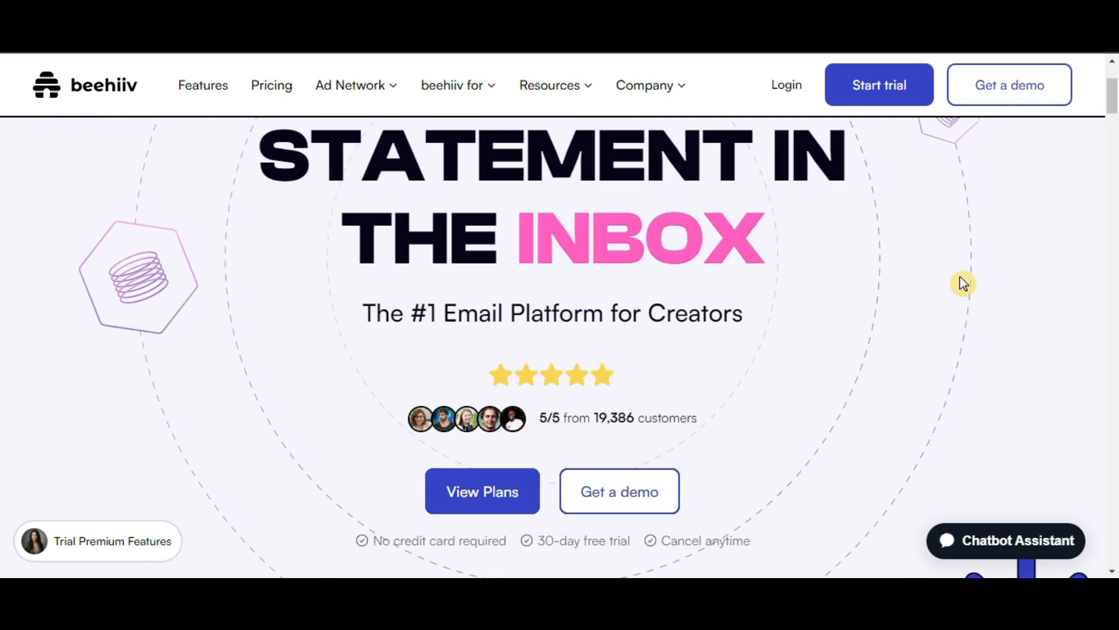
scroll(963, 284, "up", 3)
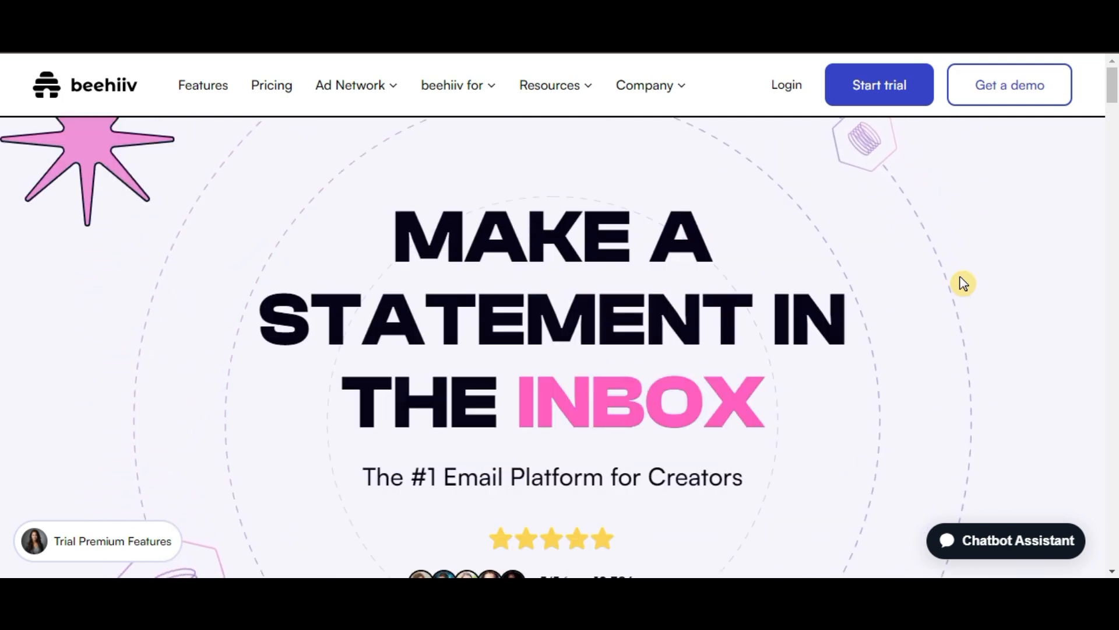
scroll(963, 284, "down", 7)
scroll(963, 284, "down", 13)
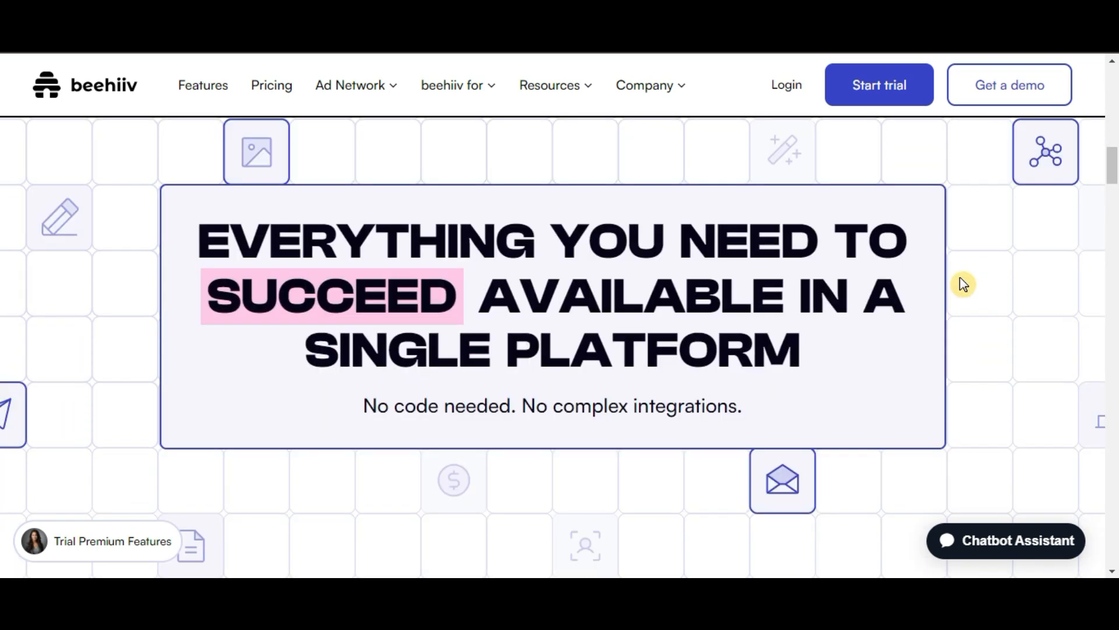
Review the homepage's feature sections from Publish to Monetize and dismiss the premium trial offer.
scroll(963, 284, "down", 10)
scroll(925, 364, "down", 7)
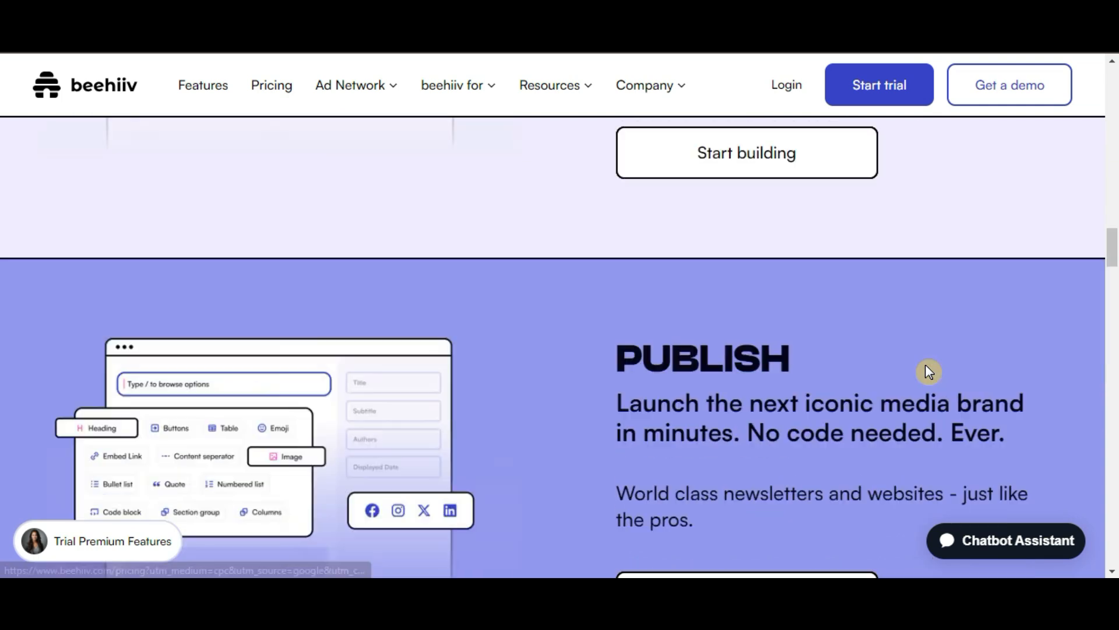
scroll(908, 357, "up", 1)
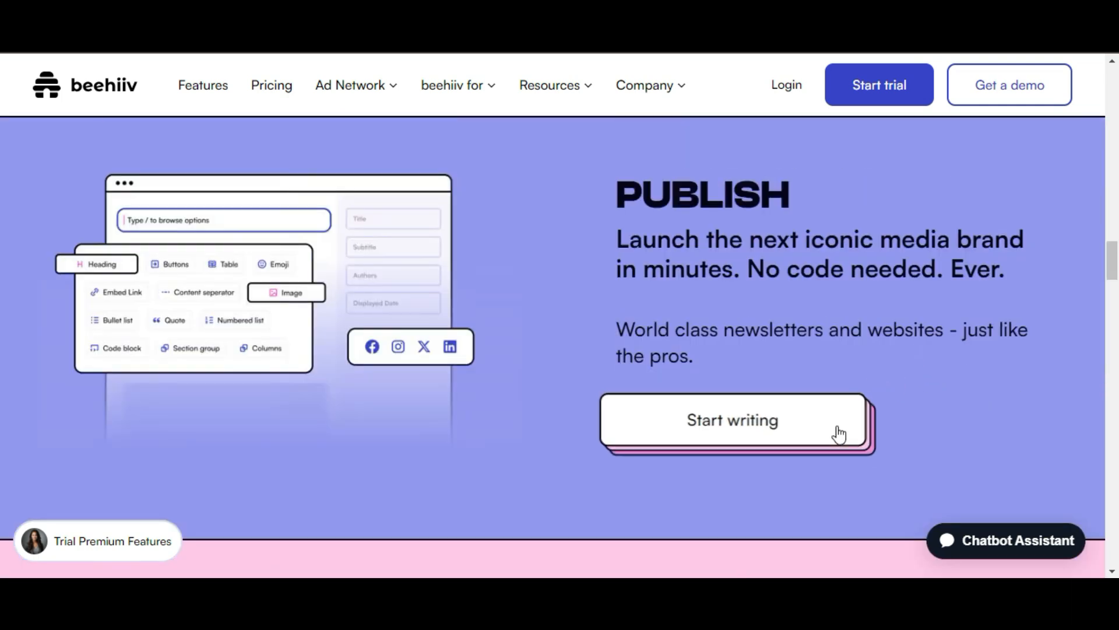
scroll(932, 437, "down", 5)
scroll(953, 440, "down", 4)
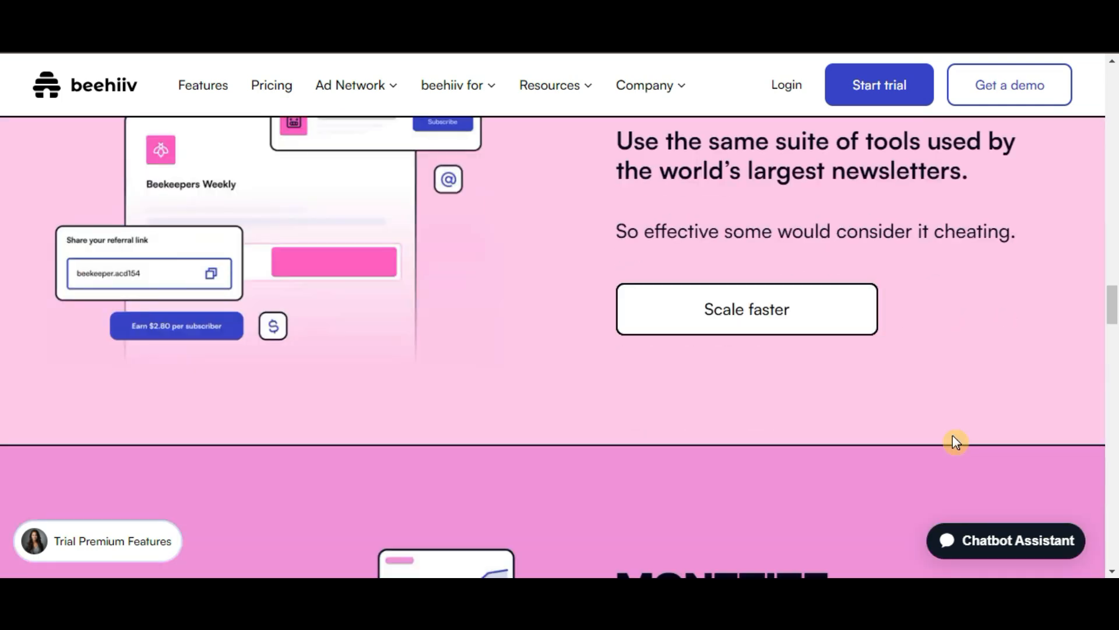
scroll(789, 330, "down", 5)
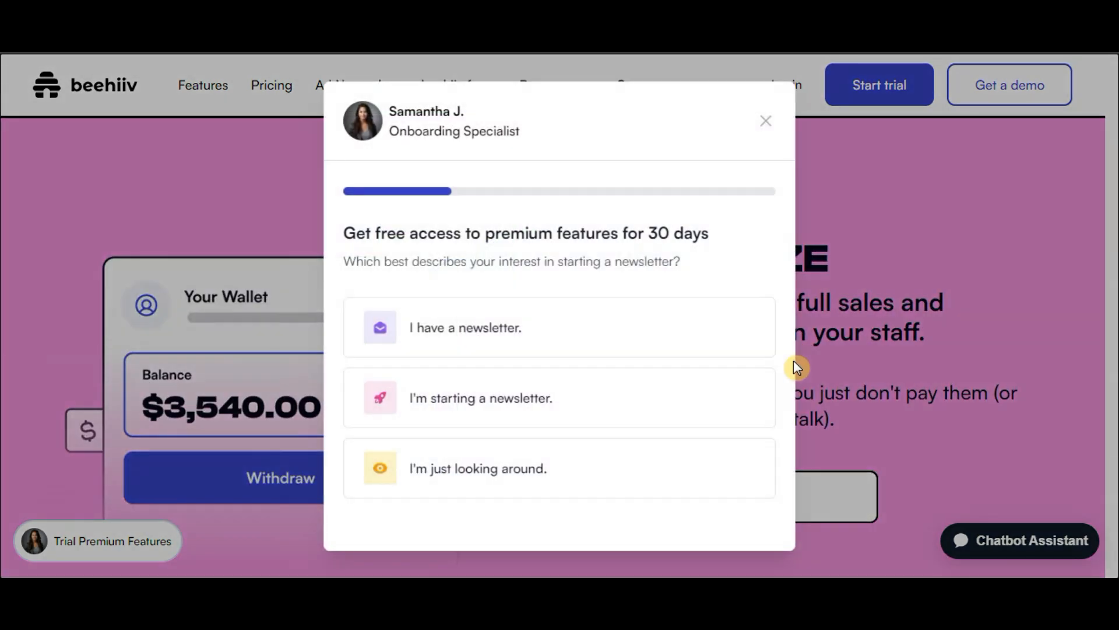
left_click(774, 125)
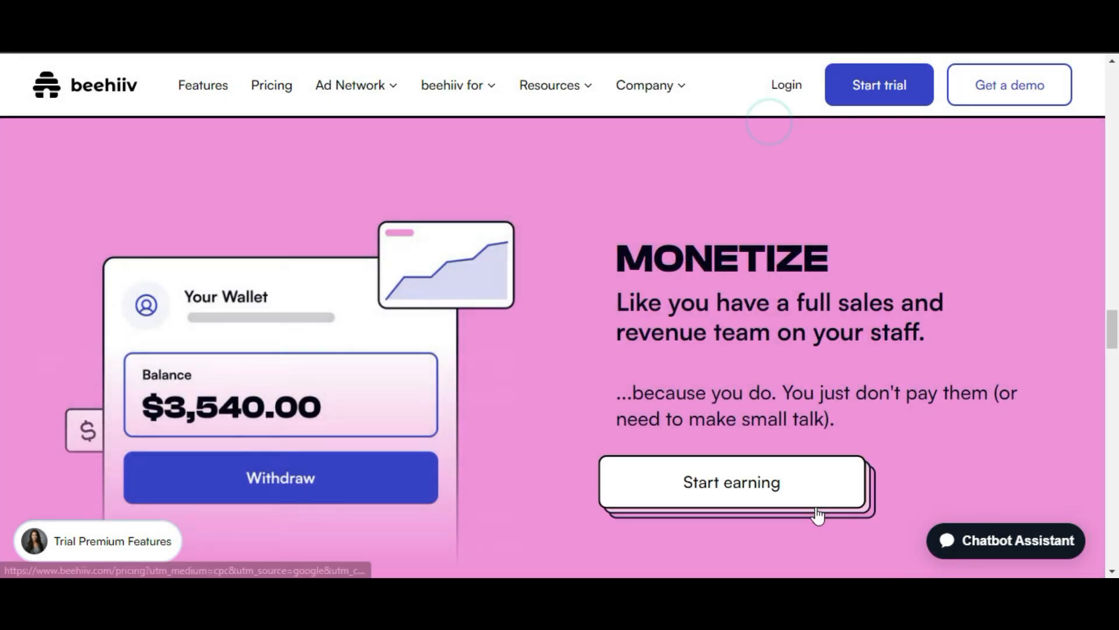
Read the homepage's customer testimonial, newsletter revenue section and closing call to action.
scroll(923, 430, "down", 4)
scroll(924, 430, "down", 8)
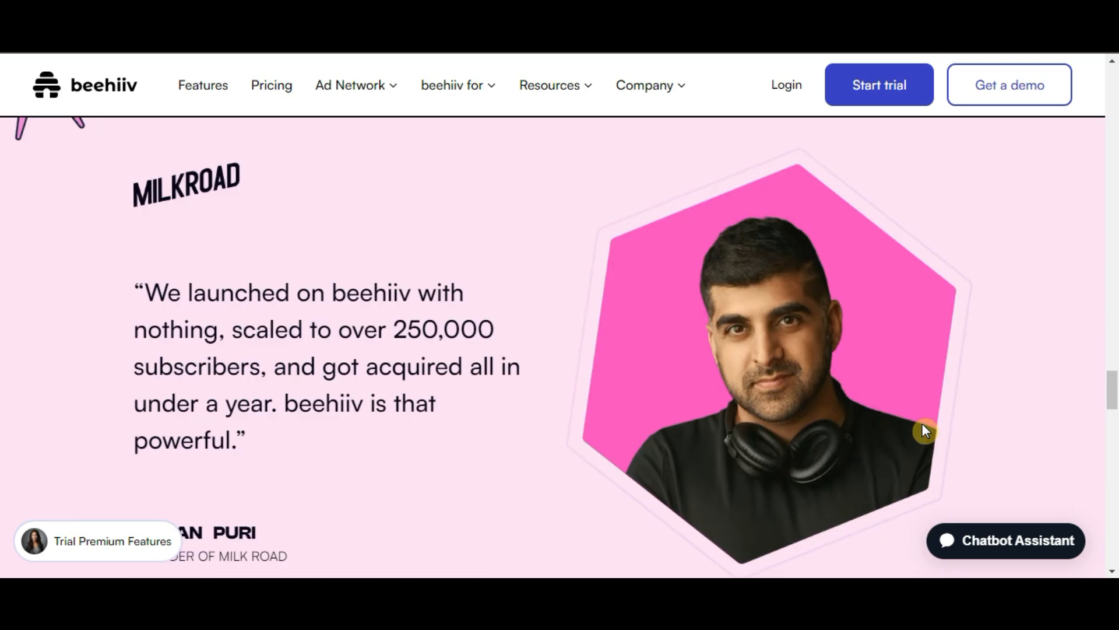
scroll(924, 431, "down", 1)
scroll(925, 430, "down", 10)
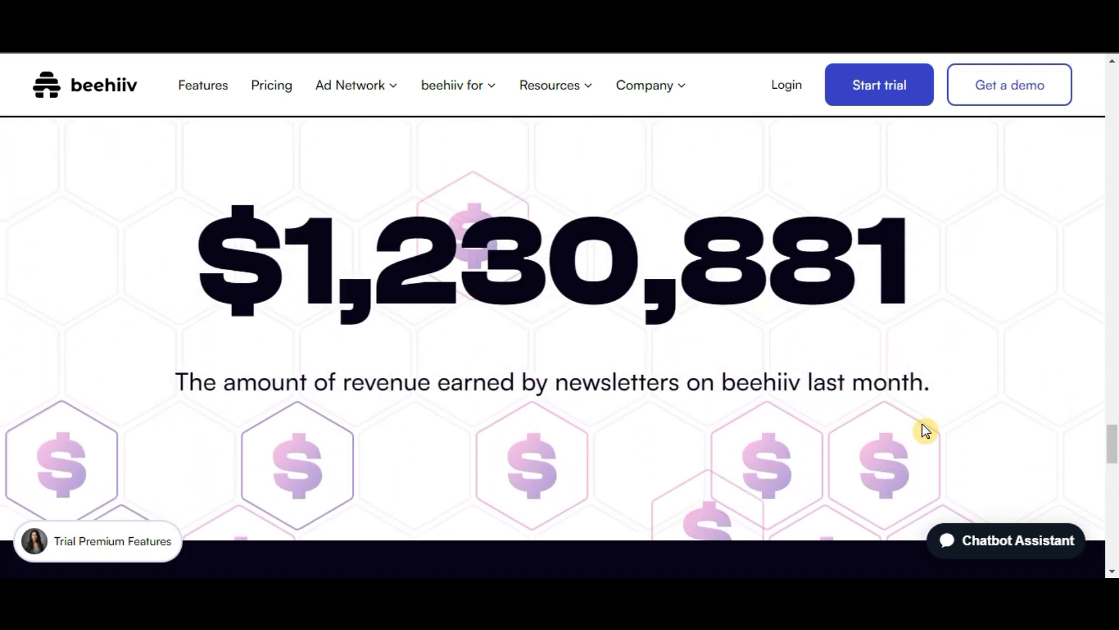
scroll(926, 430, "down", 8)
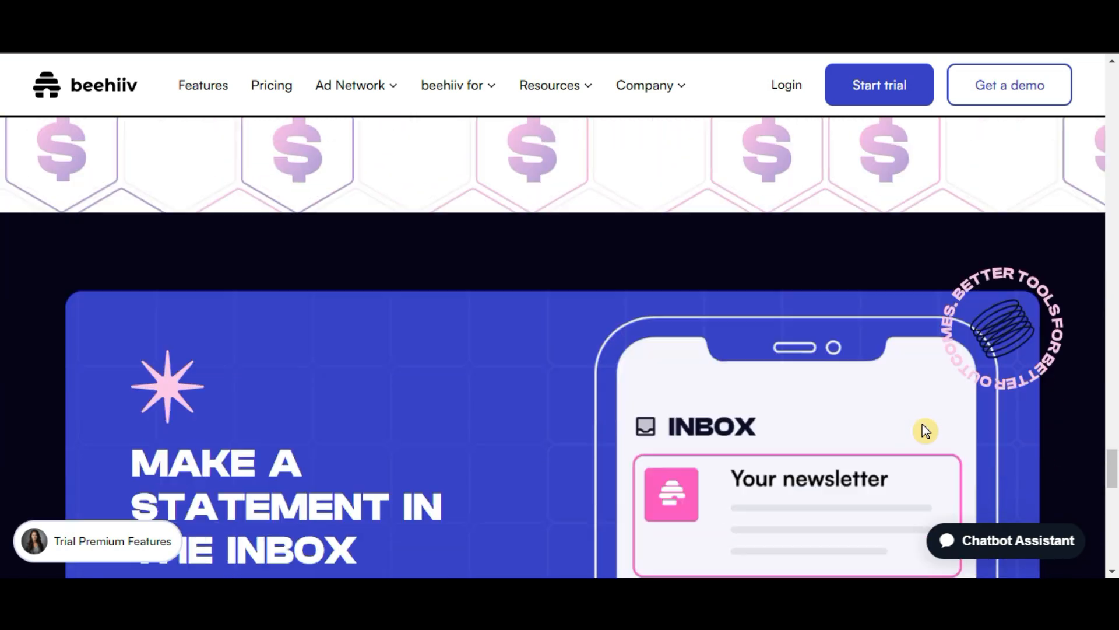
scroll(925, 430, "down", 2)
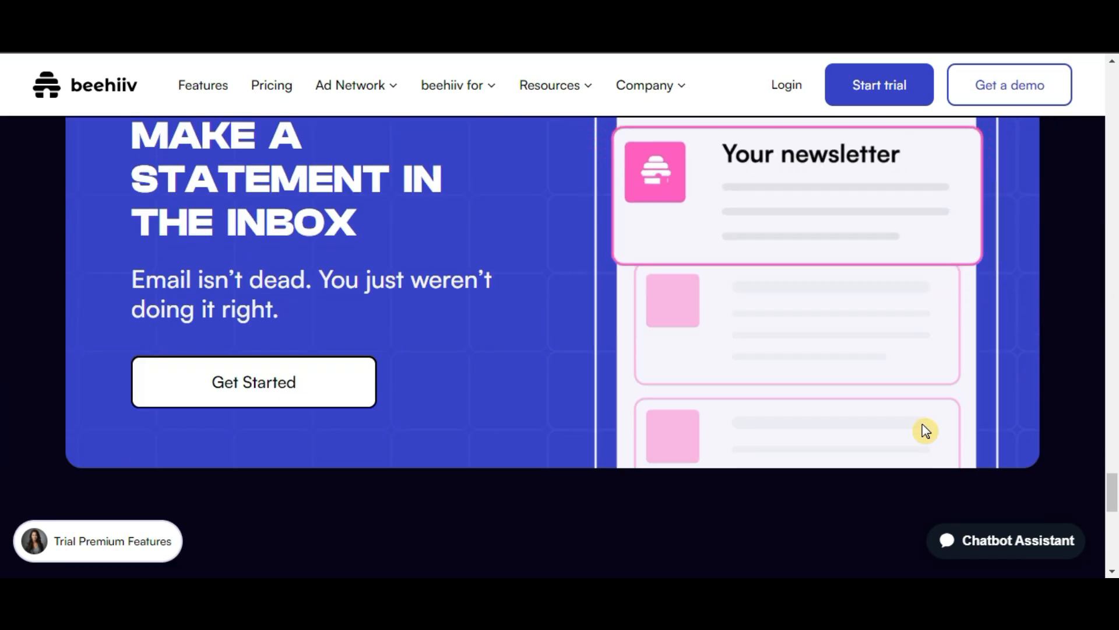
scroll(925, 431, "up", 1)
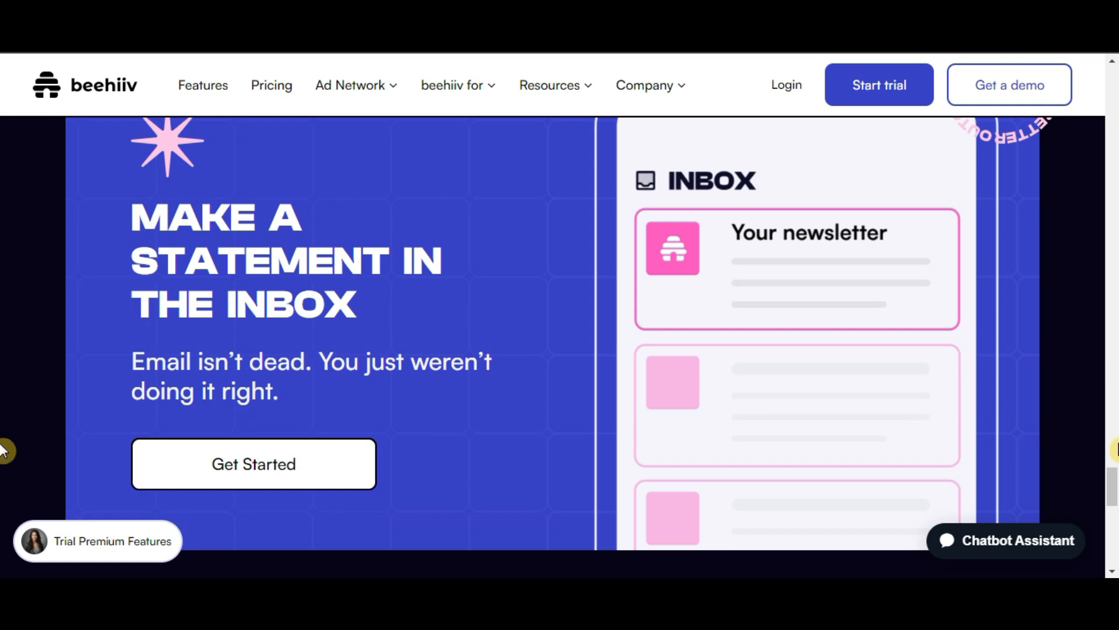
Go to the trial plans from the homepage header and get started with the $0 Launch plan.
left_click_drag(1117, 487, 1118, 86)
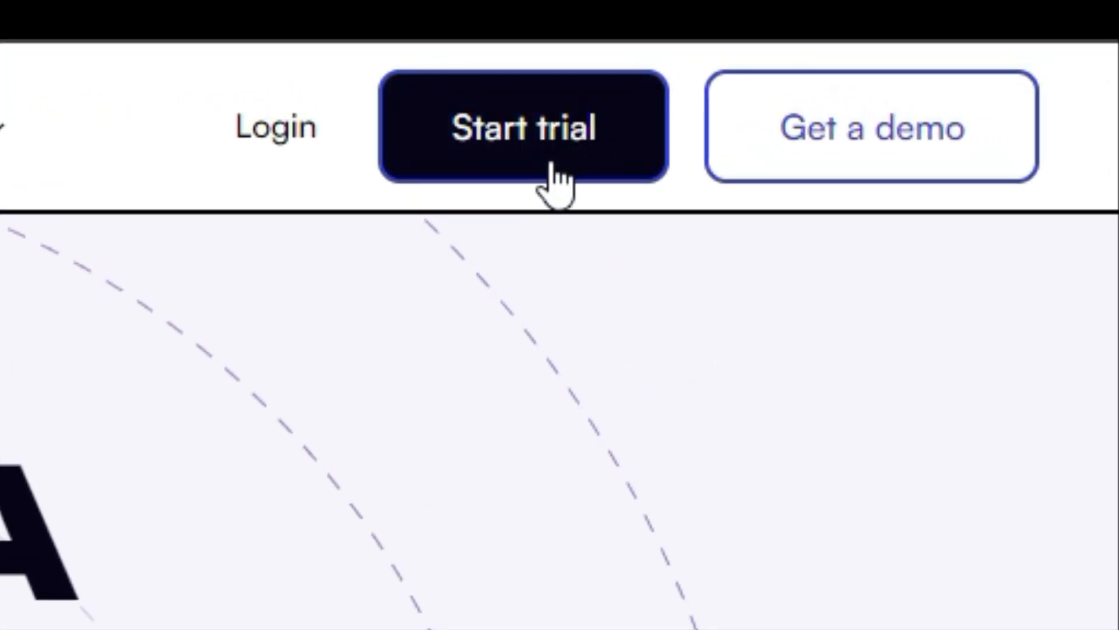
left_click(517, 143)
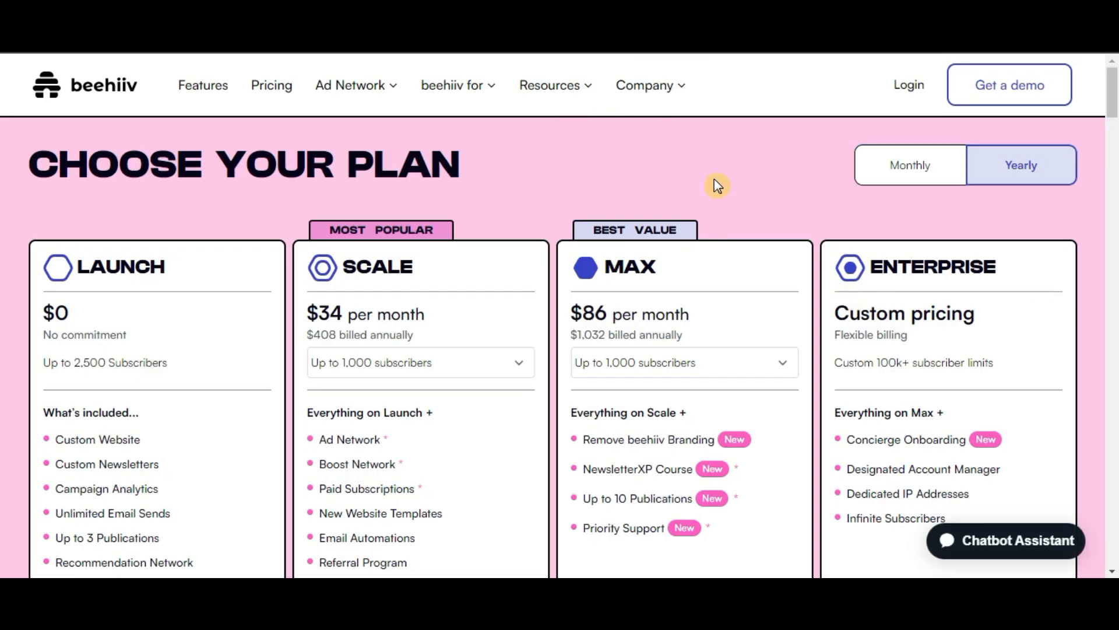
scroll(183, 286, "down", 4)
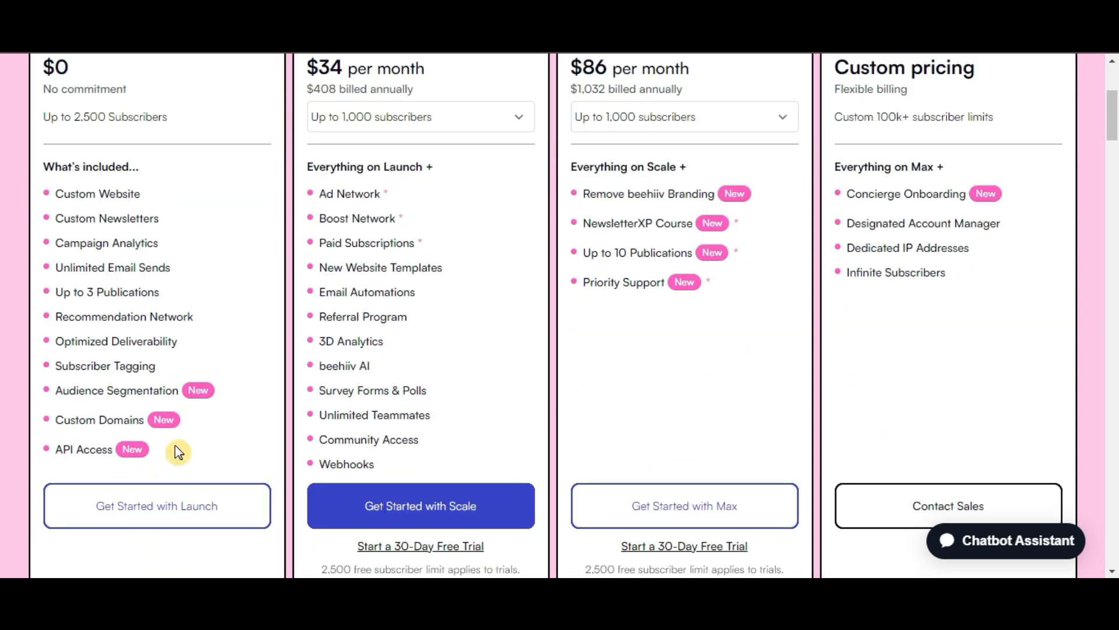
left_click(150, 494)
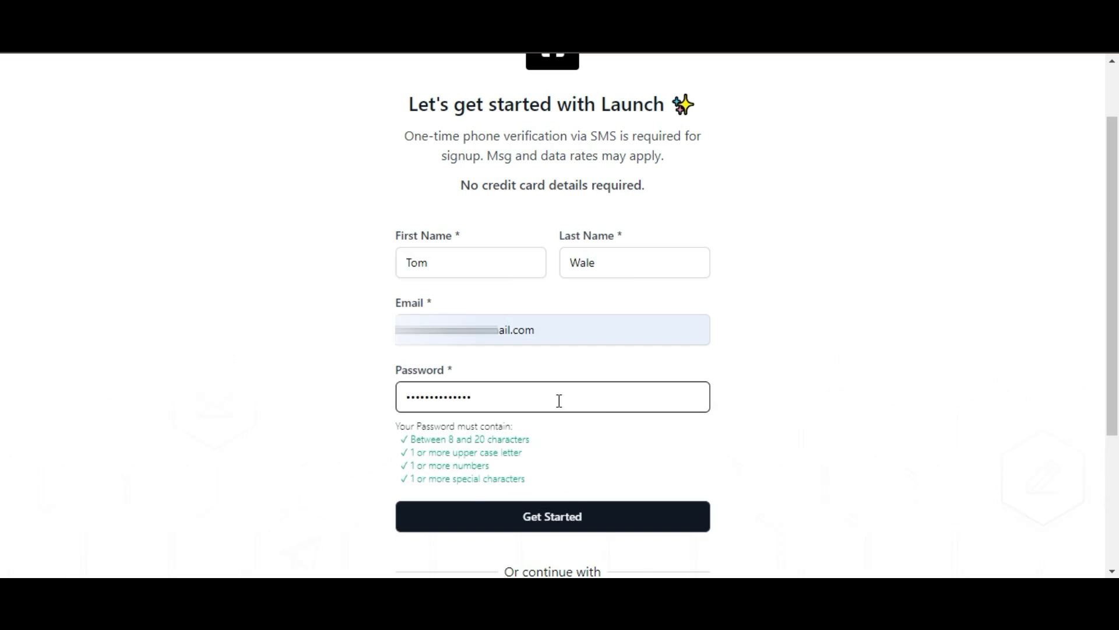
Submit the completed Launch signup form and verify the email address through beehiiv's confirmation message in Gmail.
left_click(582, 512)
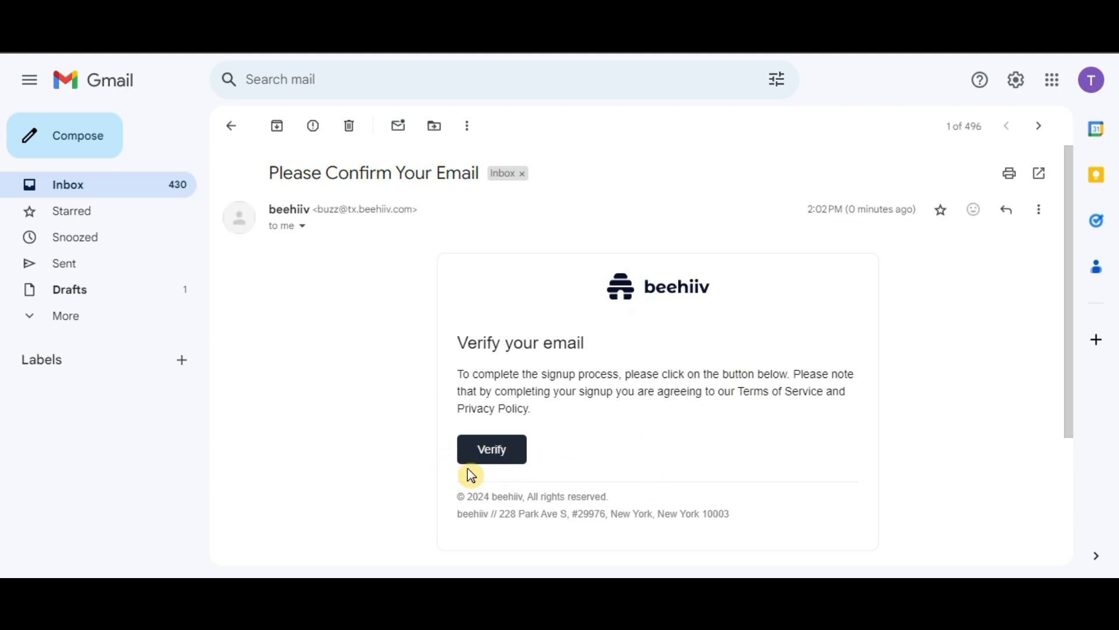
left_click(512, 456)
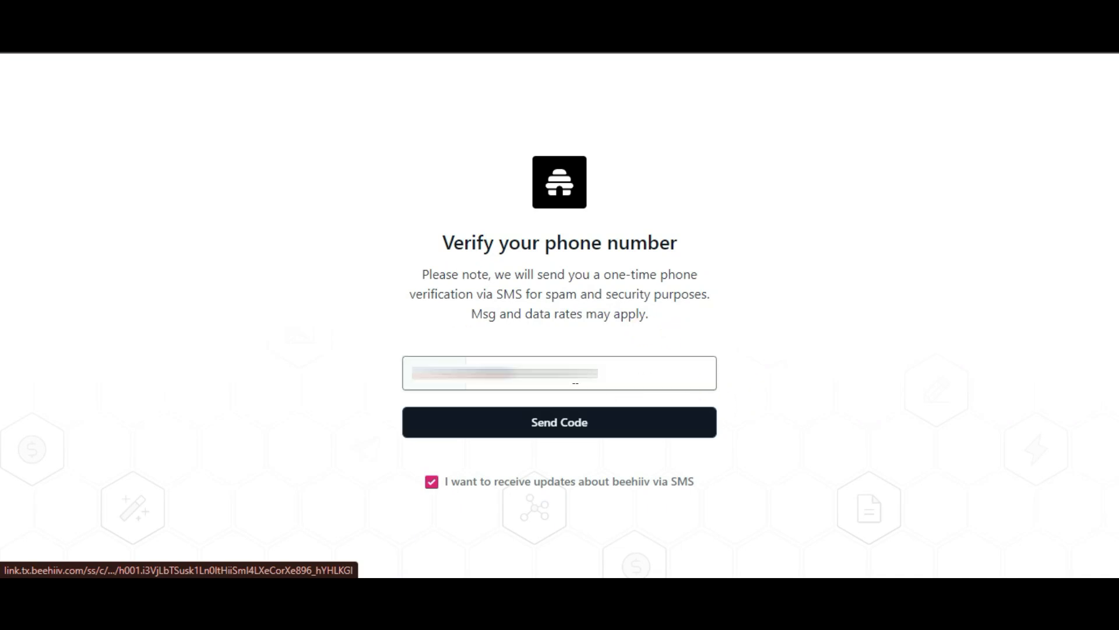
Opt out of SMS updates and verify the phone number with the one-time verification code.
left_click(431, 482)
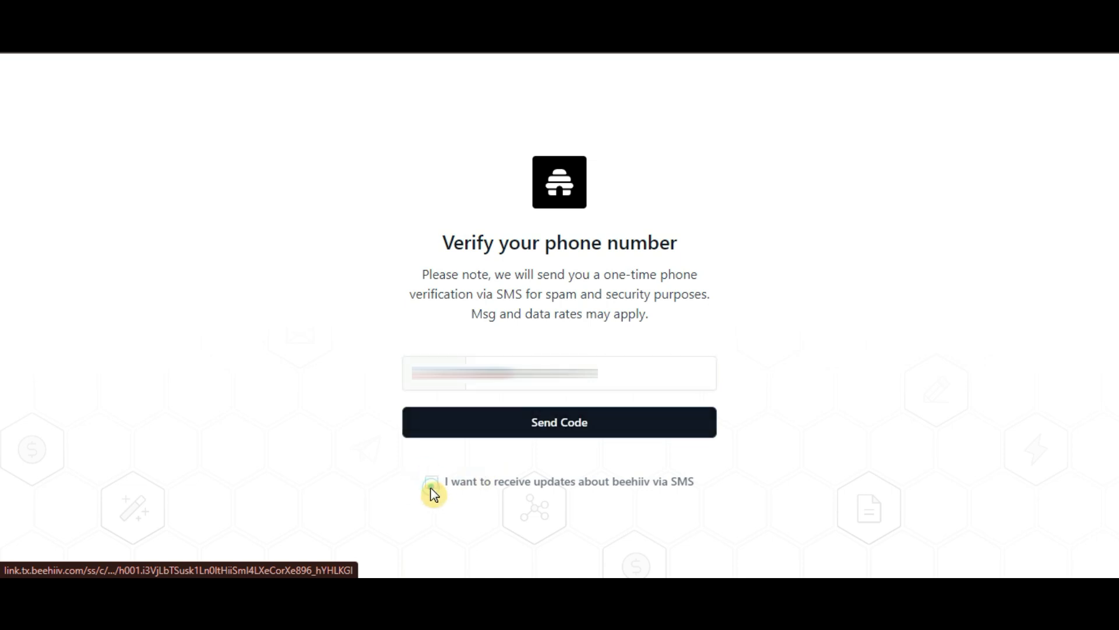
left_click(637, 421)
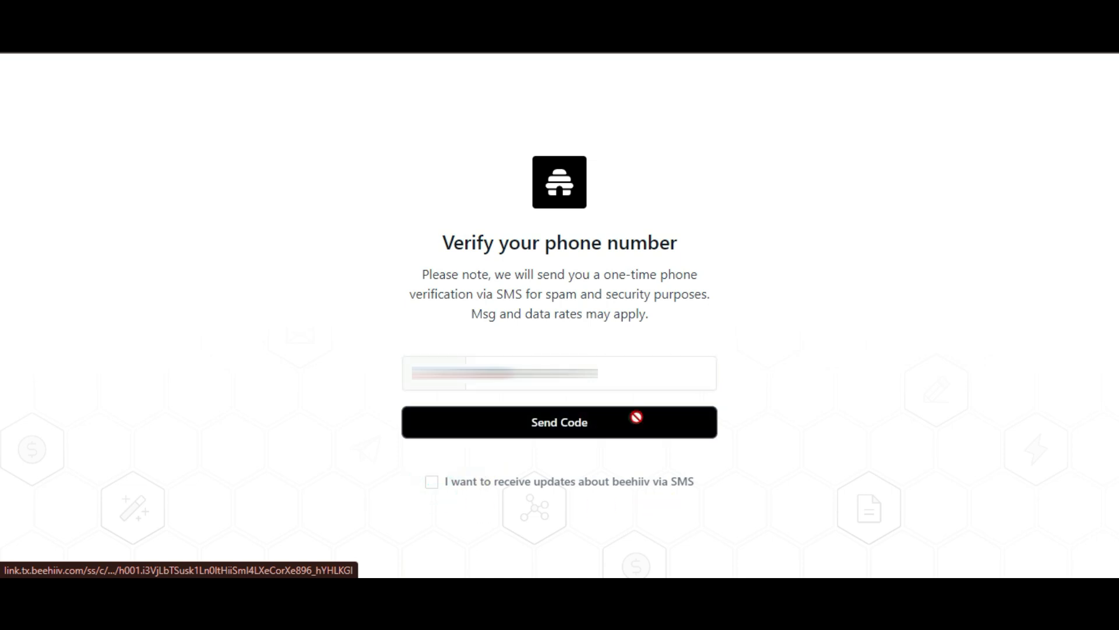
left_click(603, 379)
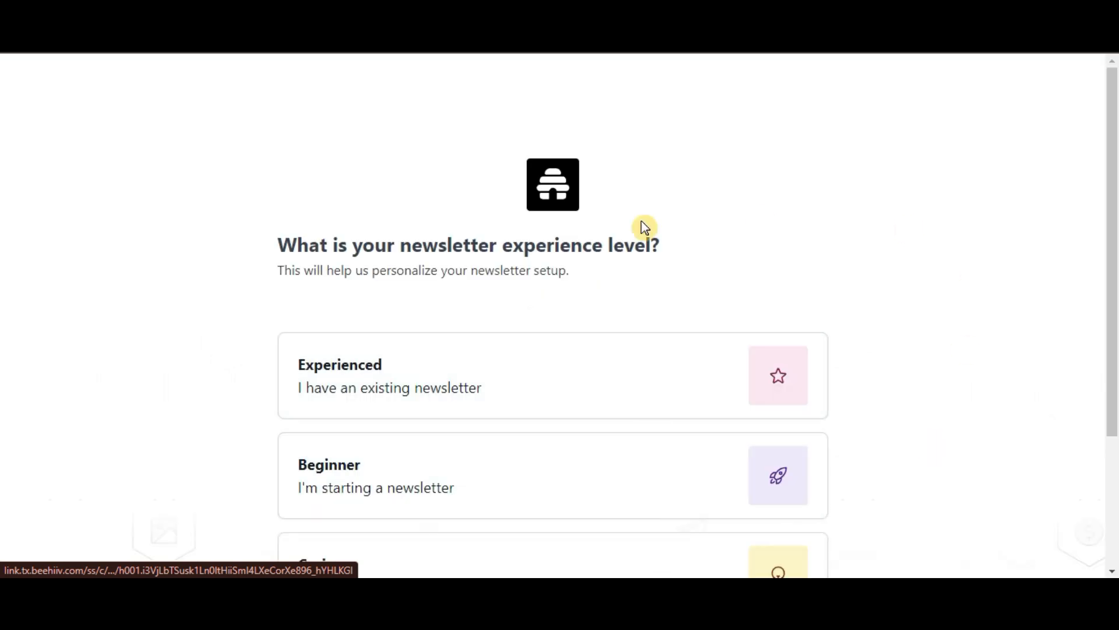
Choose Curious as the newsletter experience level and continue the setup.
scroll(976, 286, "down", 3)
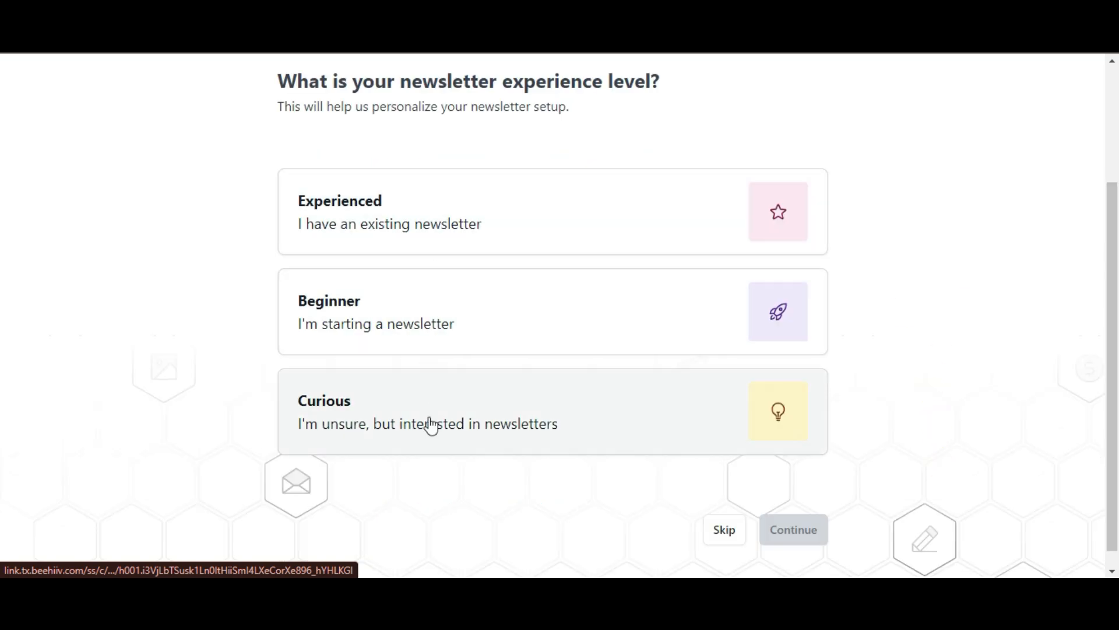
left_click(512, 421)
left_click(793, 529)
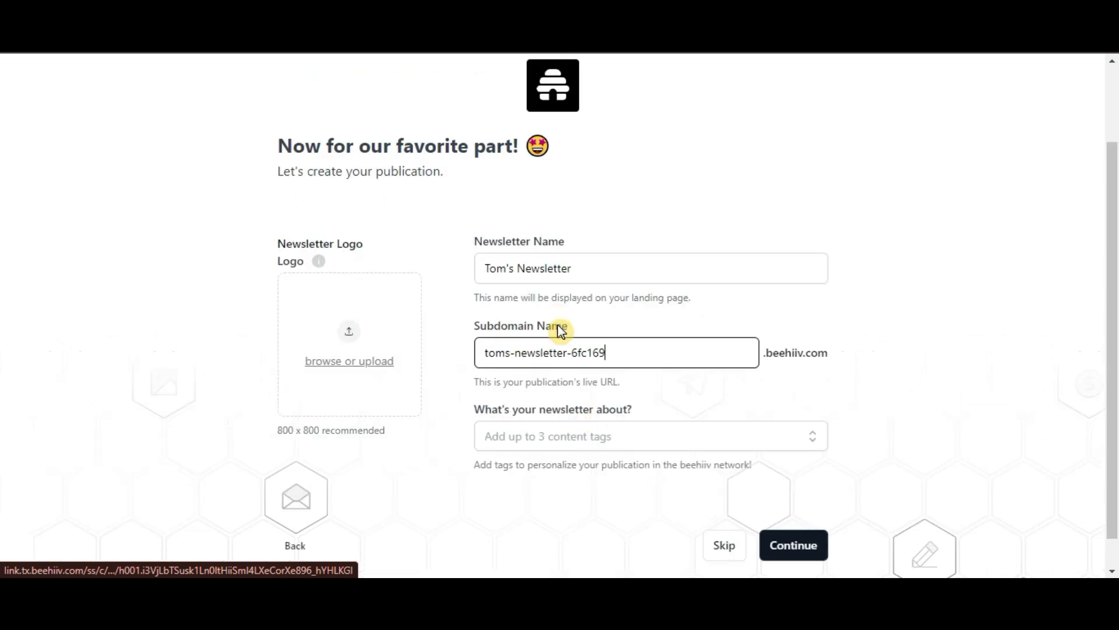
Enter the owner's full name as the newsletter name and replace the suggested subdomain with one based on that name.
scroll(447, 205, "down", 1)
left_click_drag(595, 243, 425, 235)
type("Tom Wale")
left_click(662, 318)
key("ctrl+a")
type("t")
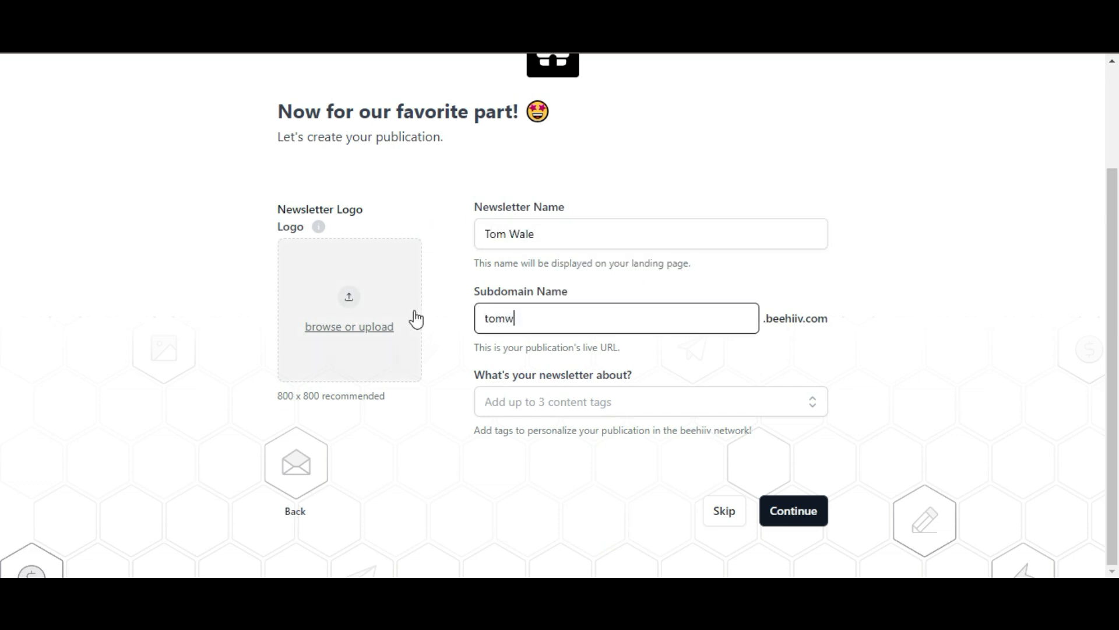
Tag the newsletter's content with Creativity, Business and Cybersecurity, and continue the setup.
left_click(554, 401)
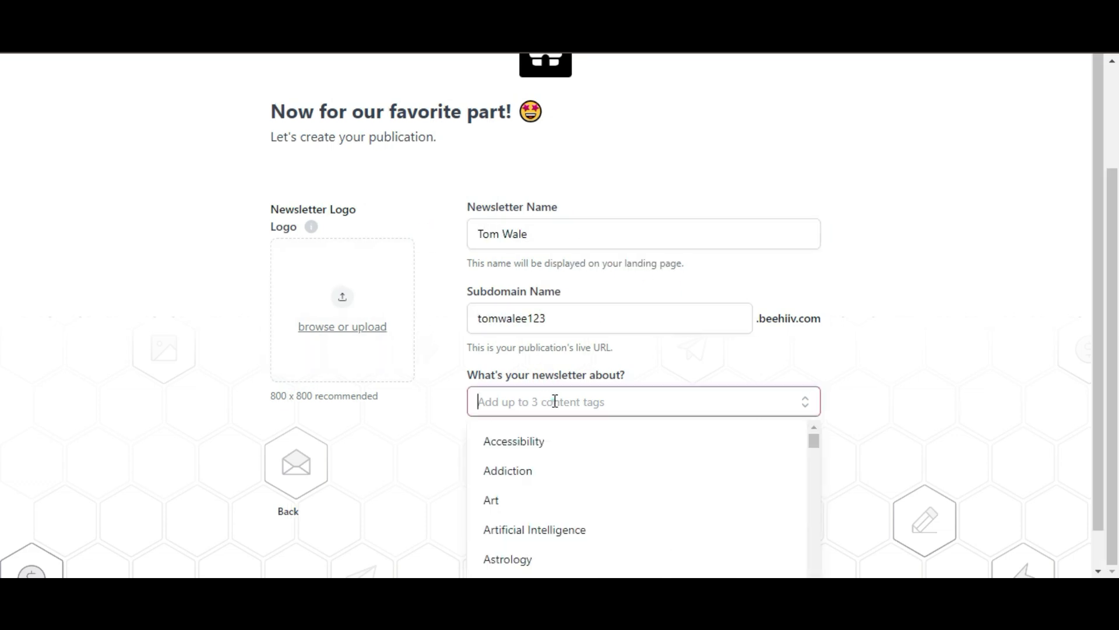
scroll(588, 473, "down", 7)
left_click(595, 503)
left_click(634, 431)
scroll(620, 502, "down", 3)
left_click(618, 508)
left_click(617, 431)
scroll(625, 492, "down", 6)
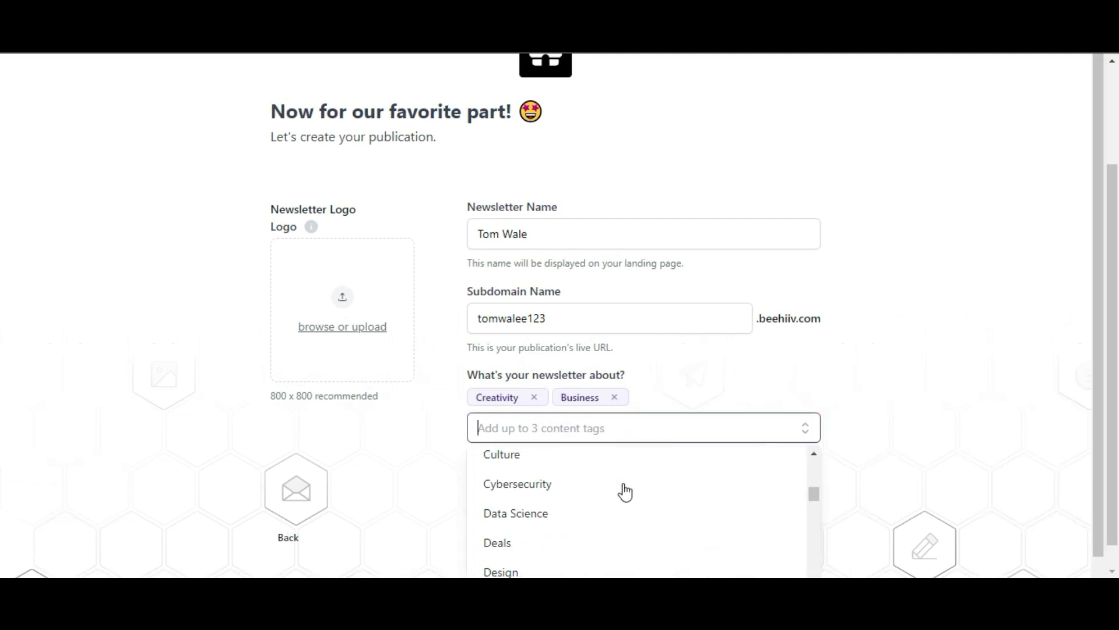
left_click(624, 490)
left_click(797, 548)
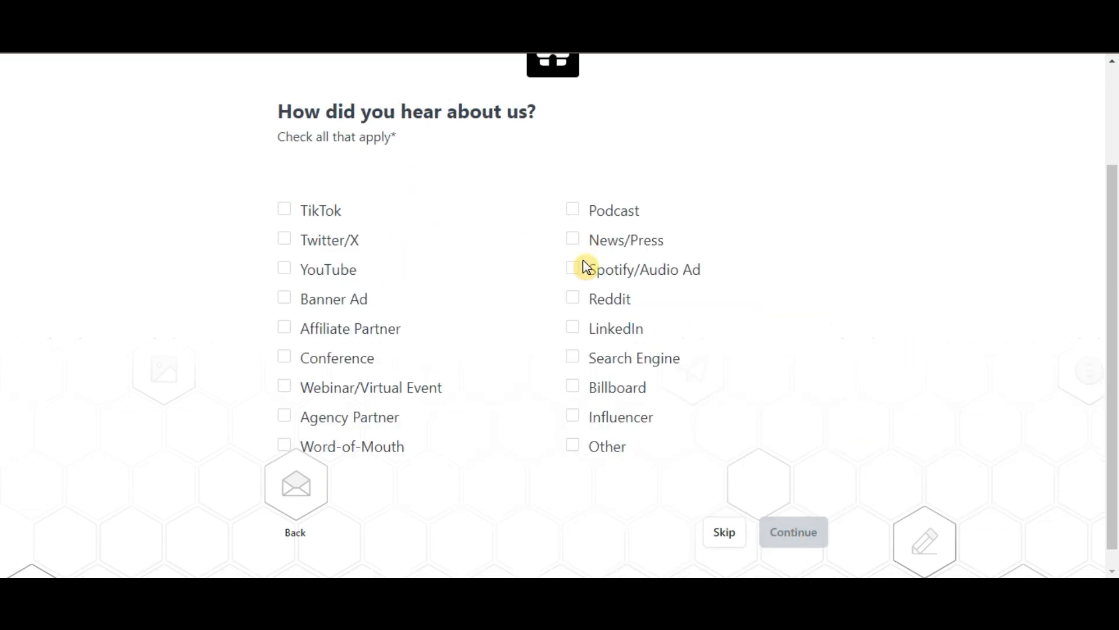
Choose YouTube and Search Engine as how beehiiv was discovered, and continue the setup.
left_click(311, 282)
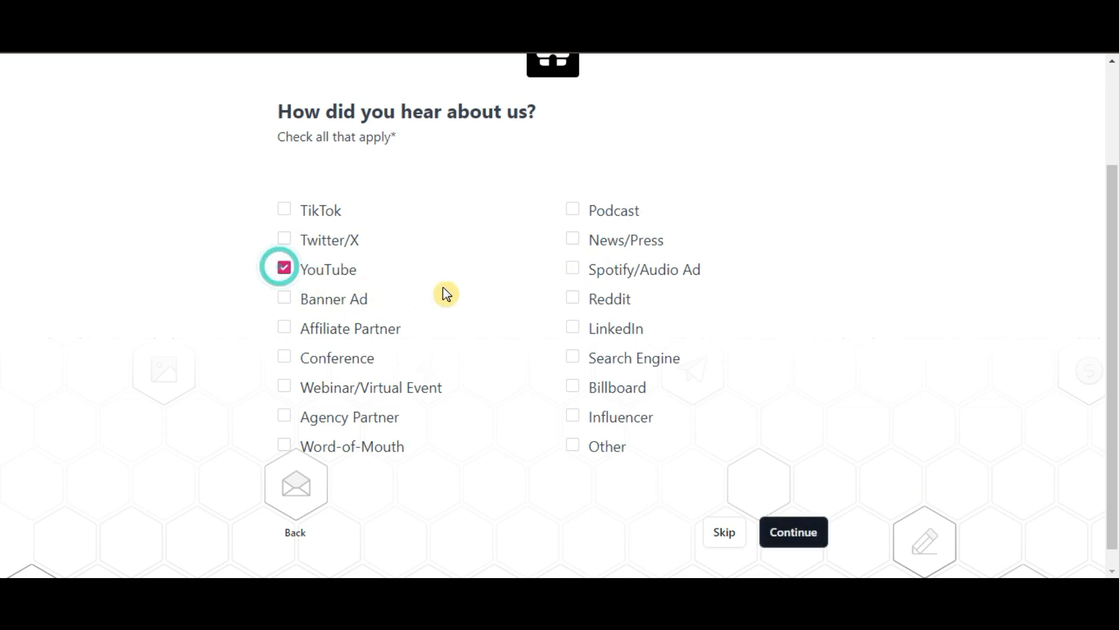
left_click(571, 359)
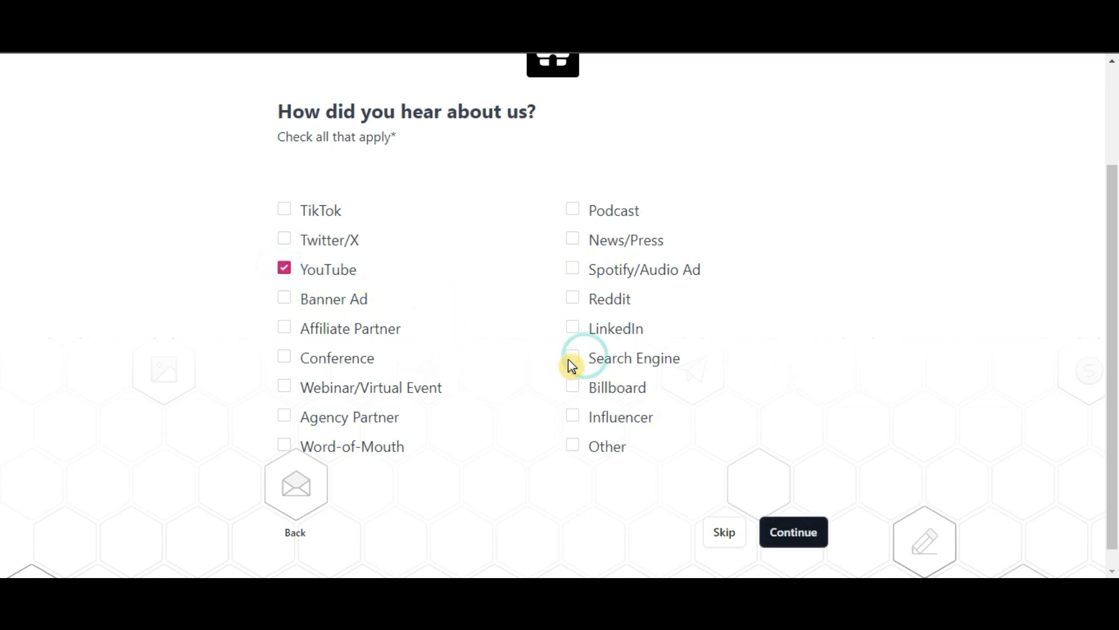
left_click(792, 531)
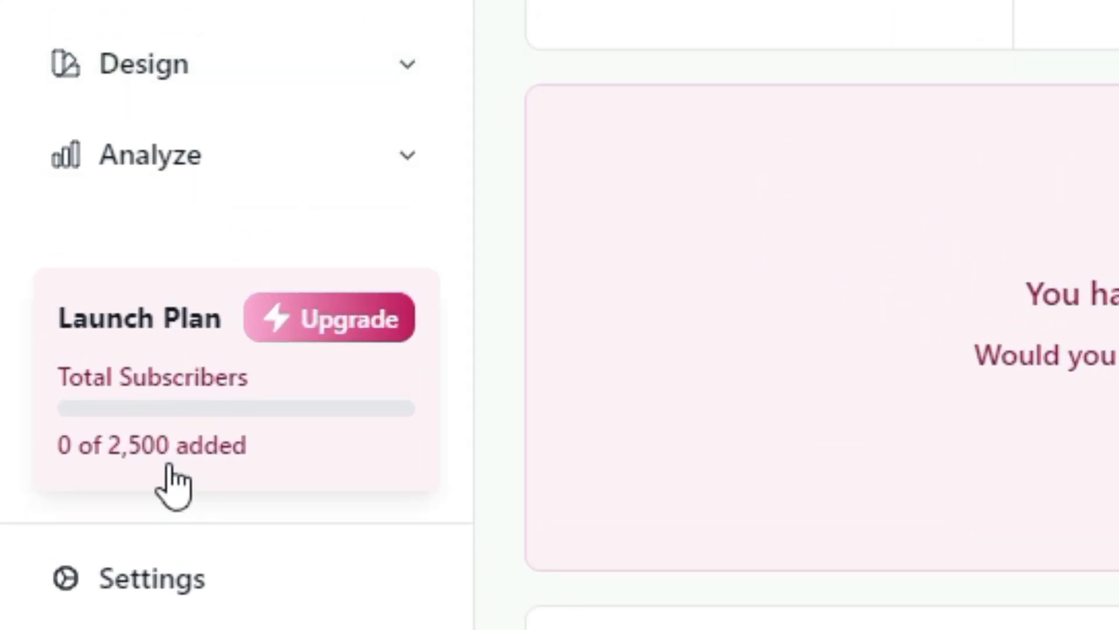
In the publication settings, save the one-line description "Learn How to Design and Monetize your Creative Work!".
left_click(185, 583)
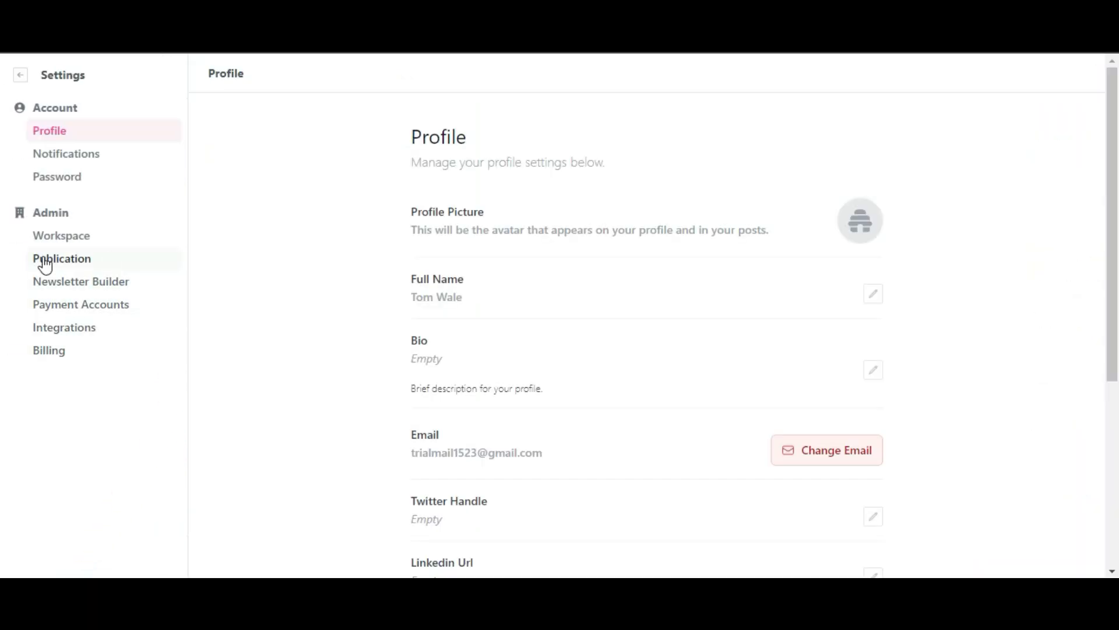
left_click(106, 258)
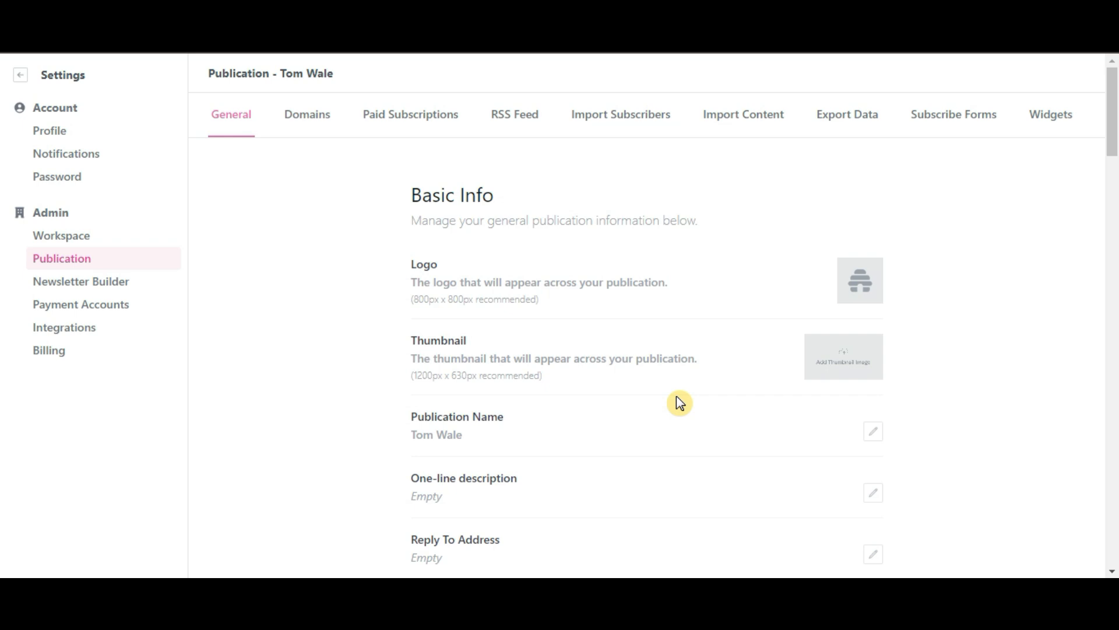
scroll(684, 412, "down", 1)
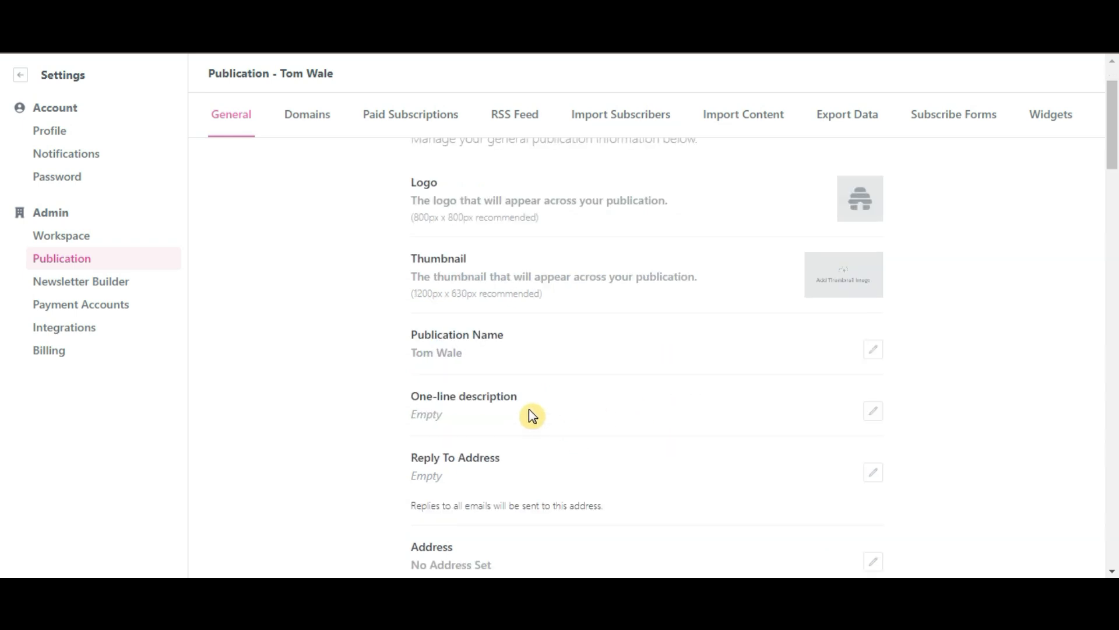
left_click(873, 411)
type("Learn How to Design and Monetize your Creative Work!")
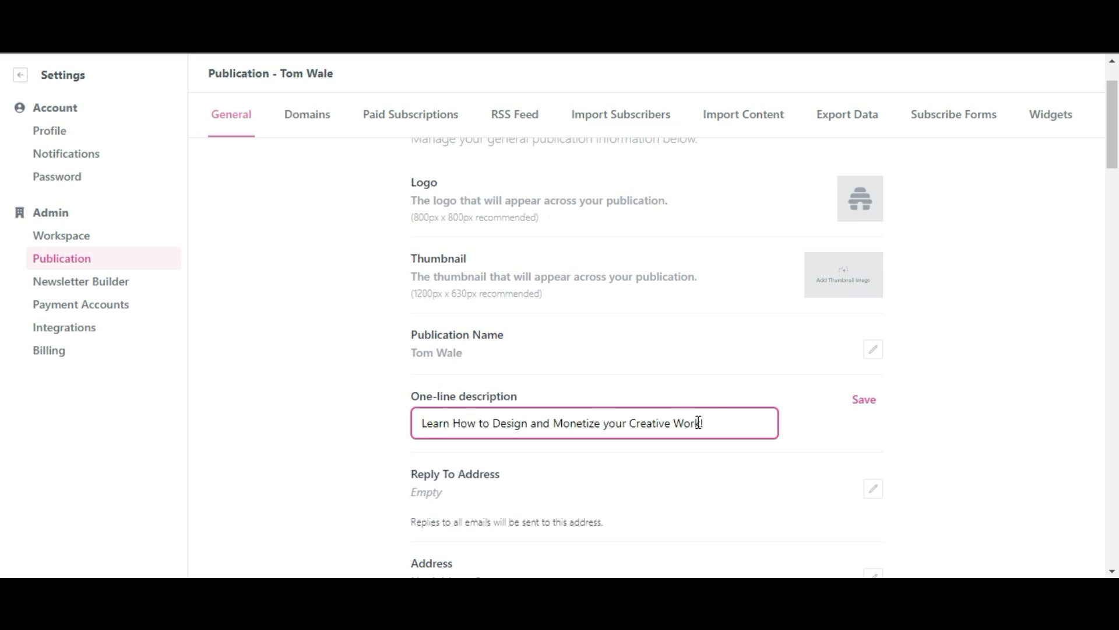
left_click(864, 407)
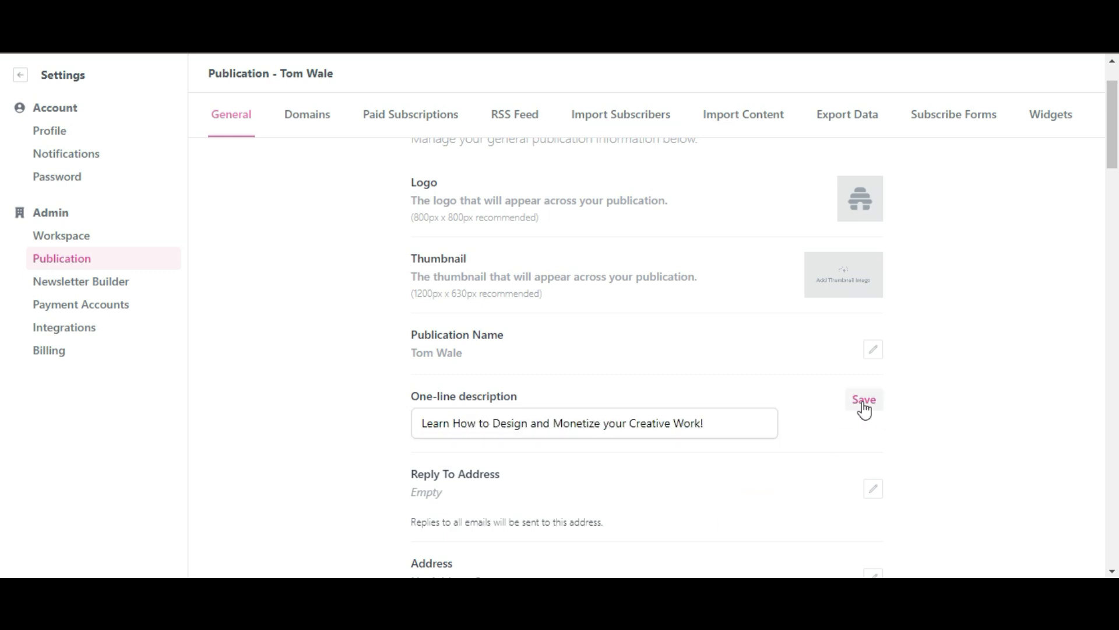
Upload the TOM'S image from Downloads as the publication logo and the Learn to Design & Monetize banner as its thumbnail.
left_click(863, 190)
left_click(563, 315)
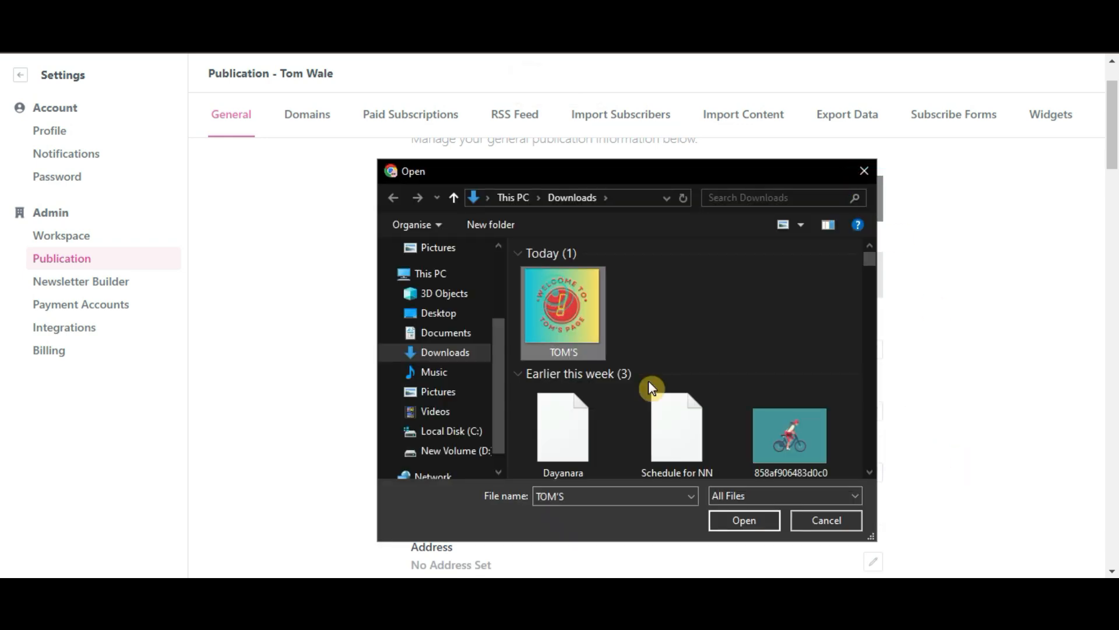
left_click(745, 524)
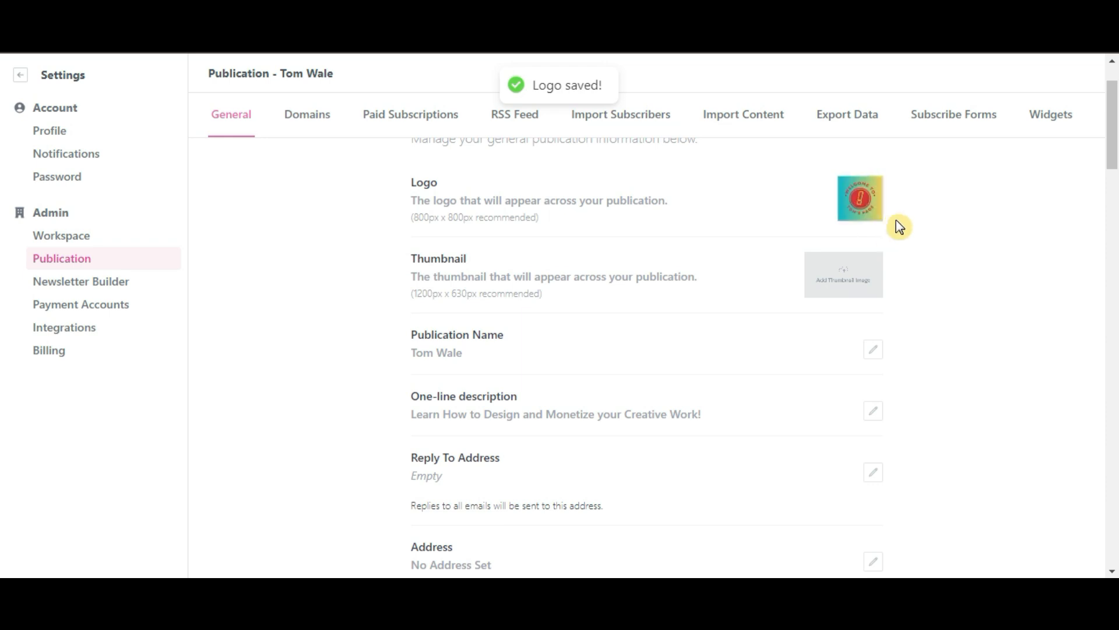
left_click(851, 283)
left_click(562, 350)
left_click(758, 523)
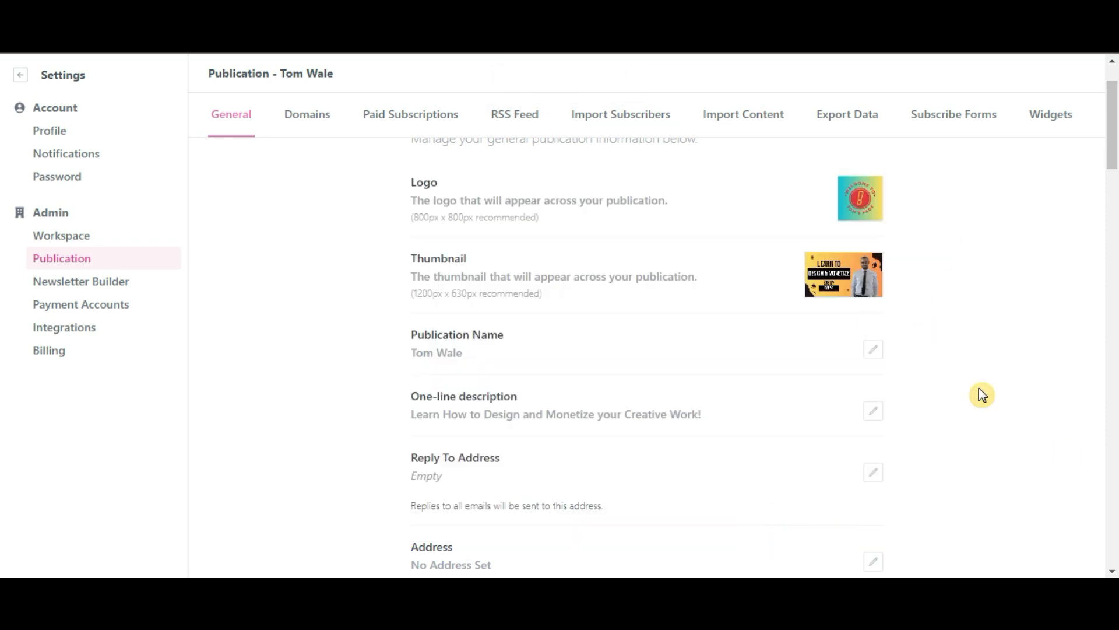
Enter the owner's full name as the sender name for the publication's emails and save it.
scroll(981, 395, "down", 8)
scroll(982, 394, "down", 10)
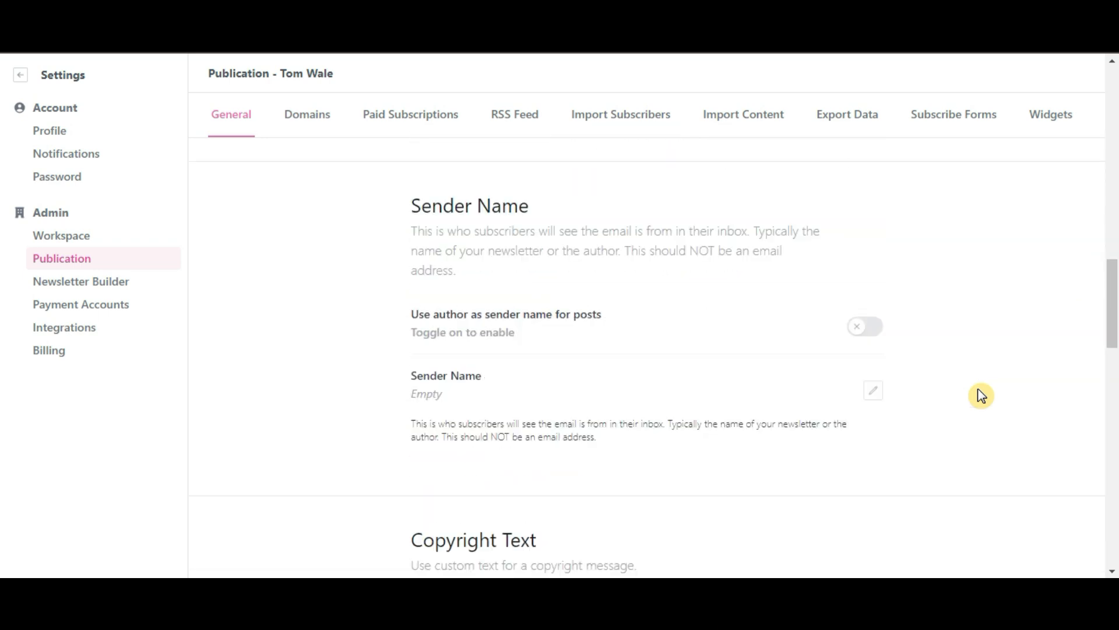
left_click(875, 391)
left_click(650, 406)
type("Tom Wale")
left_click(866, 381)
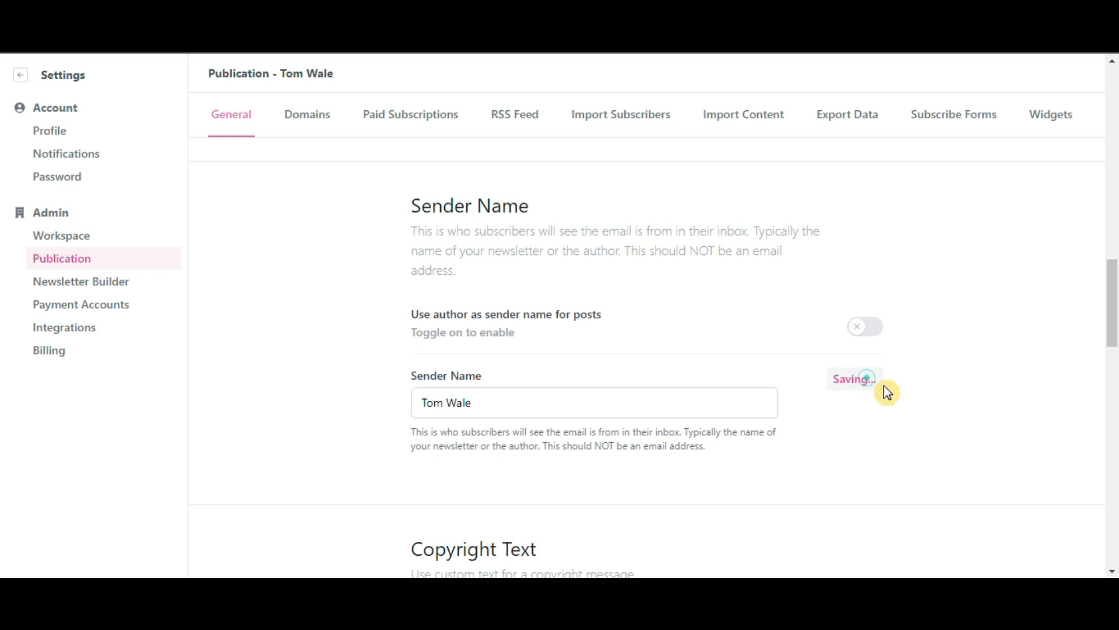
Turn on the double opt-in requirement for new signups in the publication settings.
scroll(953, 418, "down", 10)
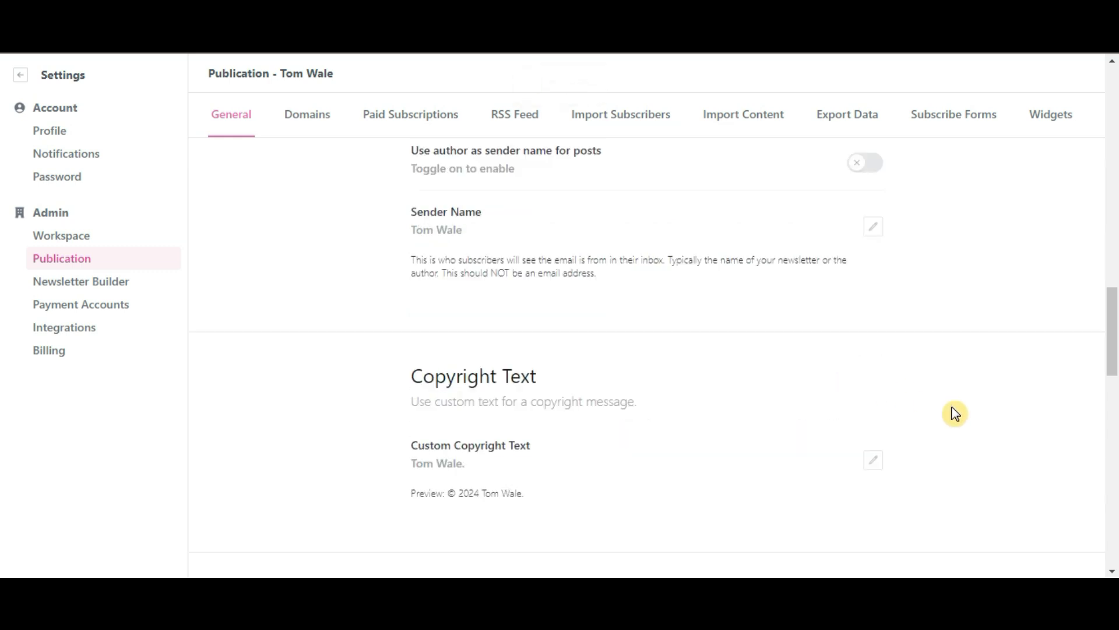
scroll(951, 433, "down", 2)
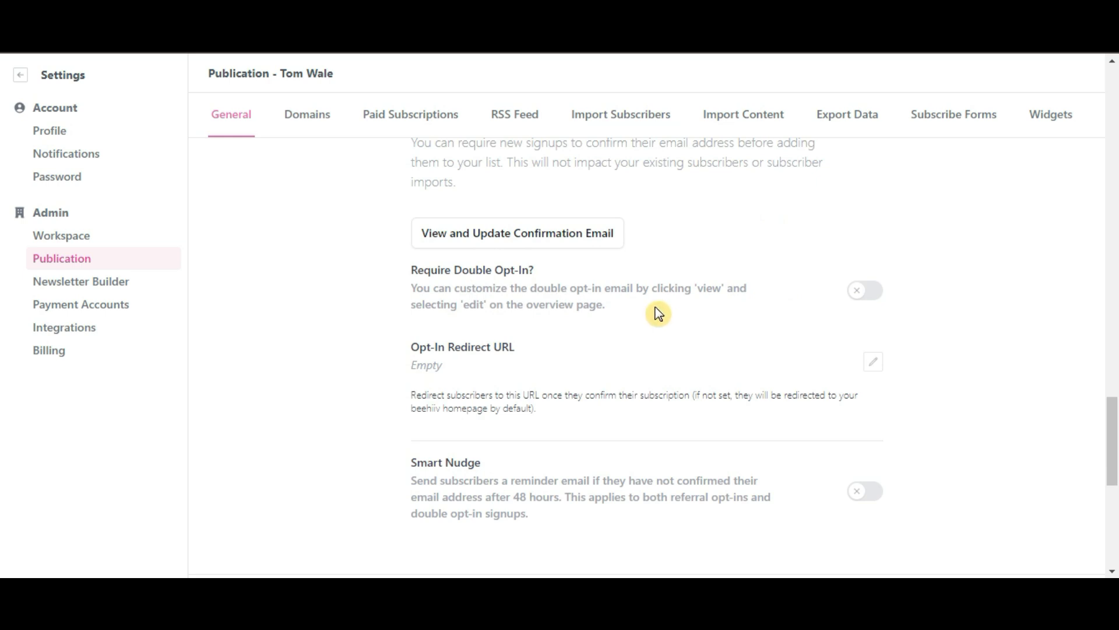
left_click(874, 297)
scroll(918, 331, "down", 8)
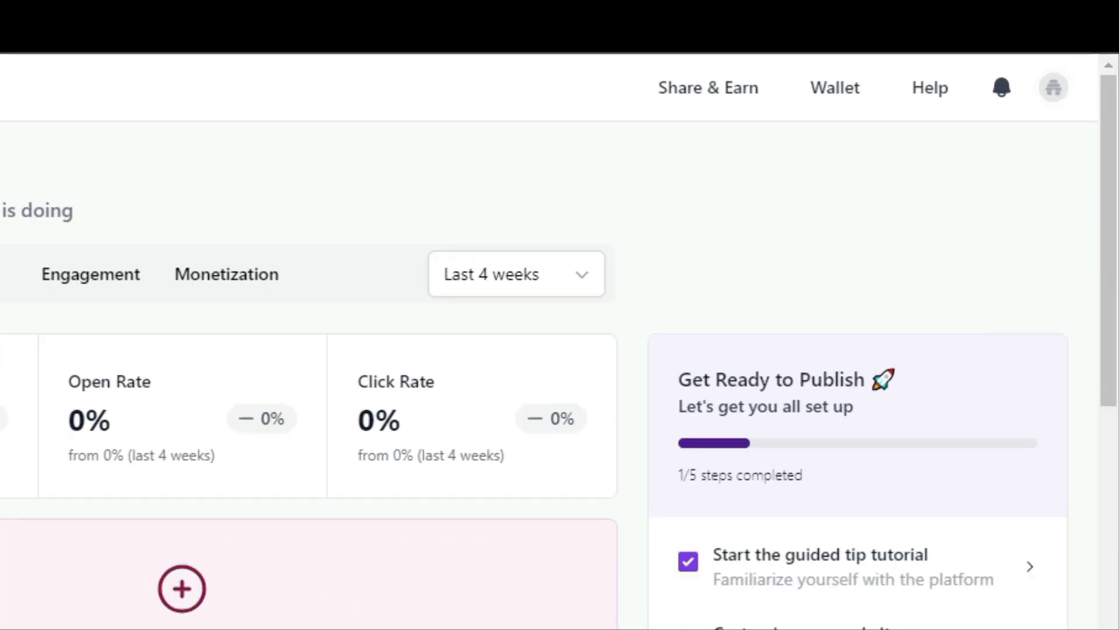
Open the publication's public site from the account options, and look over the home page of the WordPress Demo Site.
left_click(1077, 78)
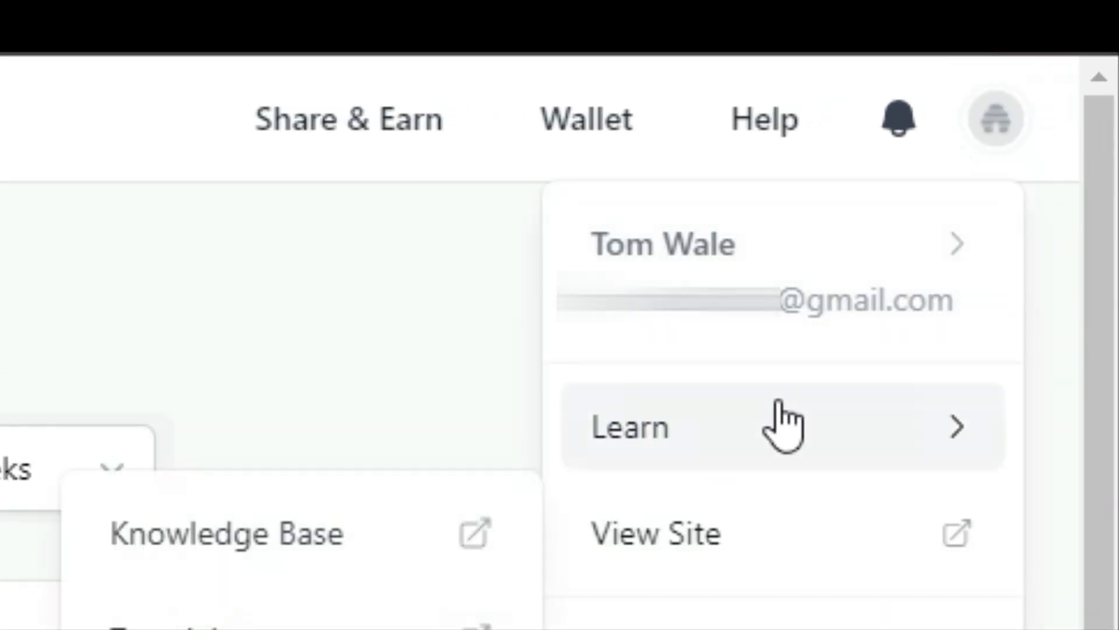
left_click(855, 552)
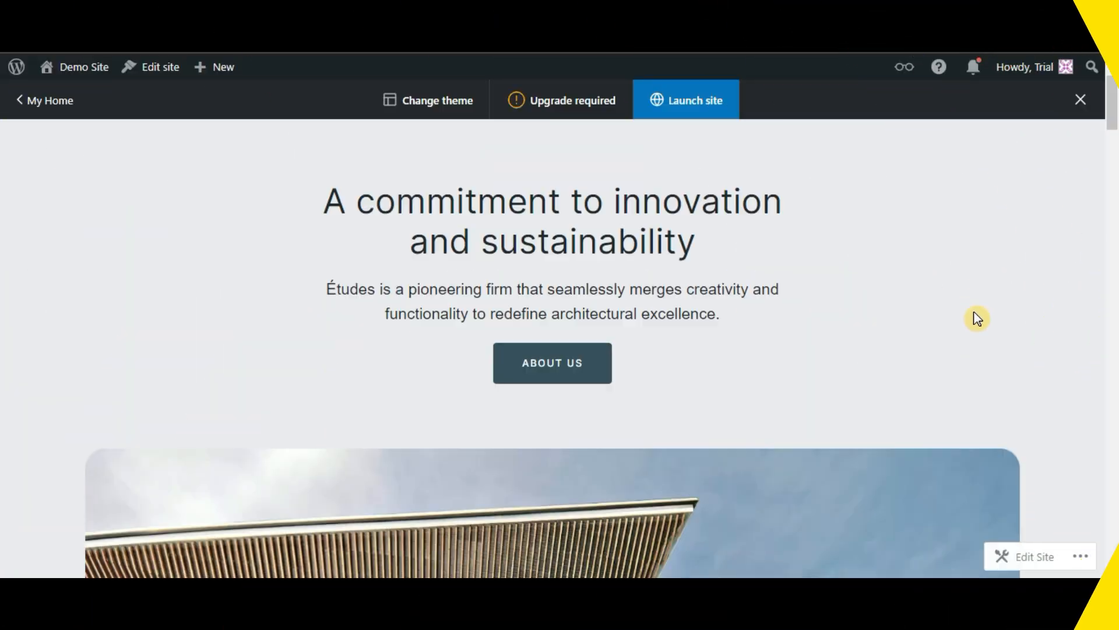
scroll(976, 321, "down", 5)
scroll(980, 332, "down", 4)
scroll(985, 350, "up", 9)
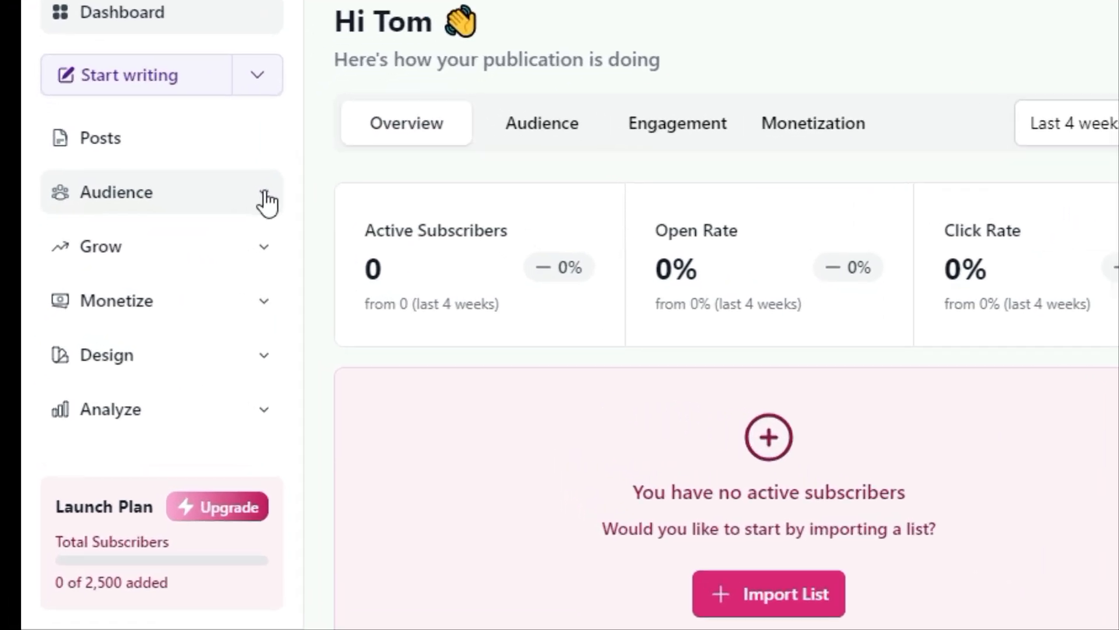
Start a new subscribe form for the audience and name it Sample Form.
left_click(304, 172)
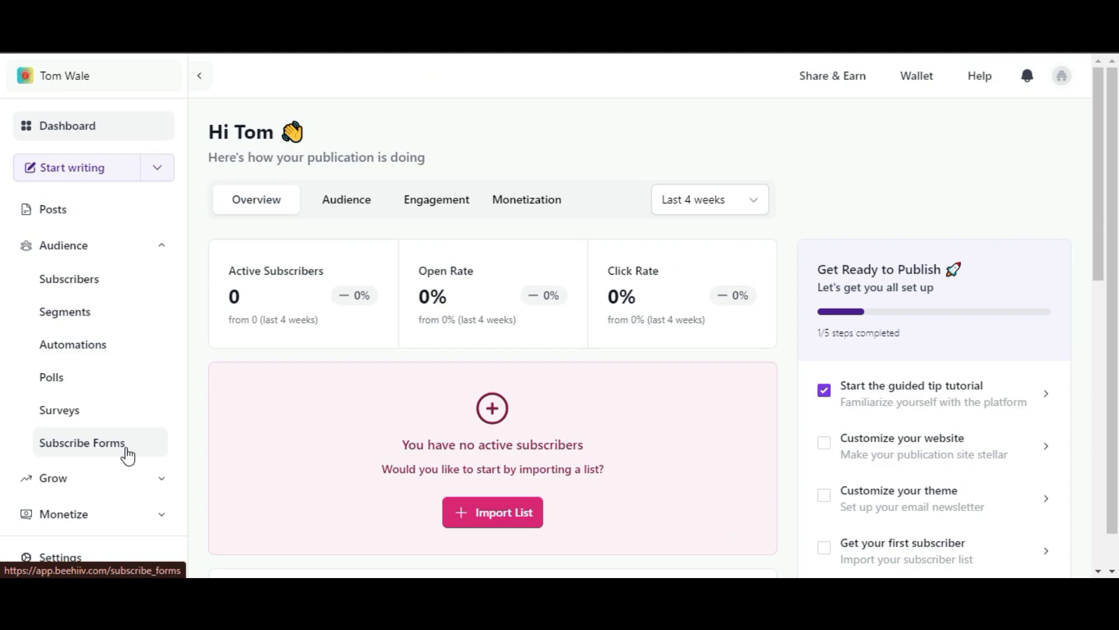
left_click(127, 454)
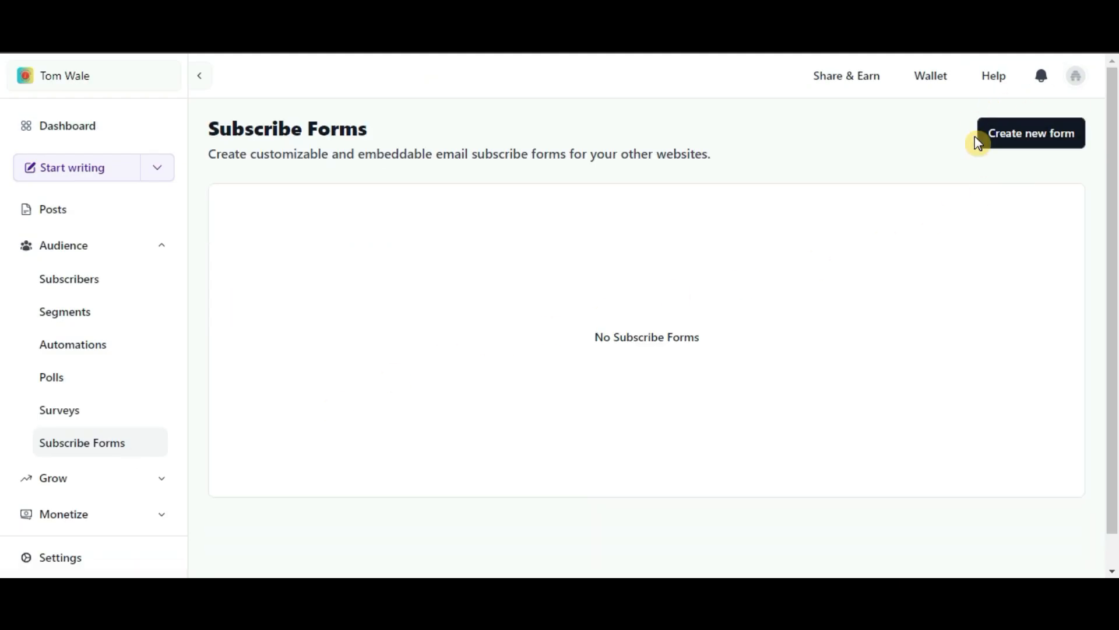
left_click(1016, 136)
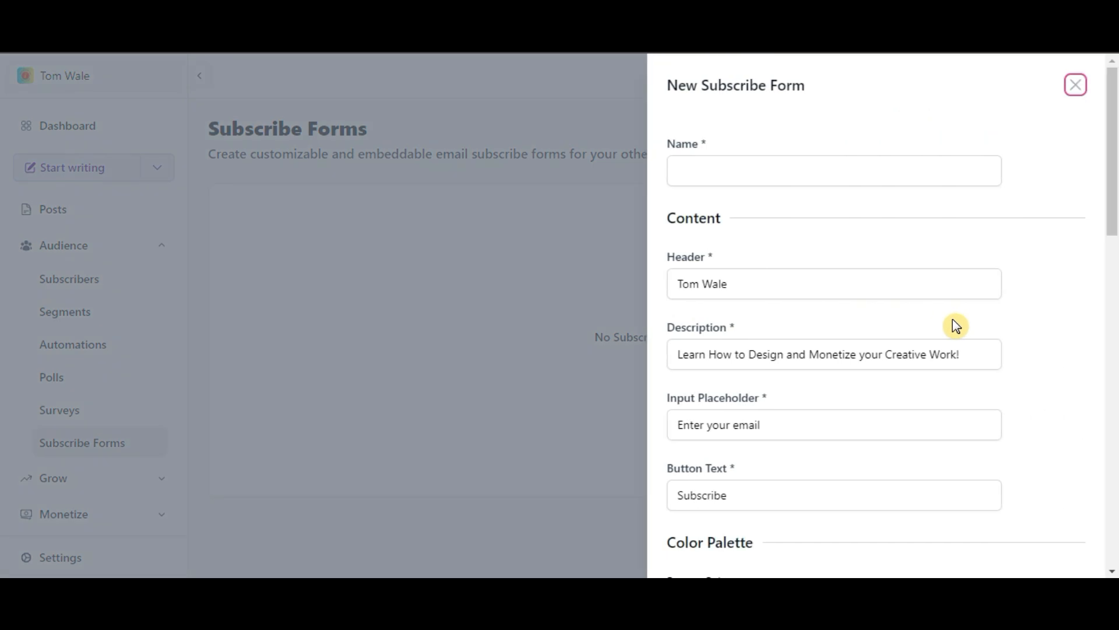
key("Tab")
type("Sample Form")
Move the form's description text into its header and enter "Design smarter, earn better—tips for creative success." as the new description.
triple_click(969, 352)
key("ctrl+c")
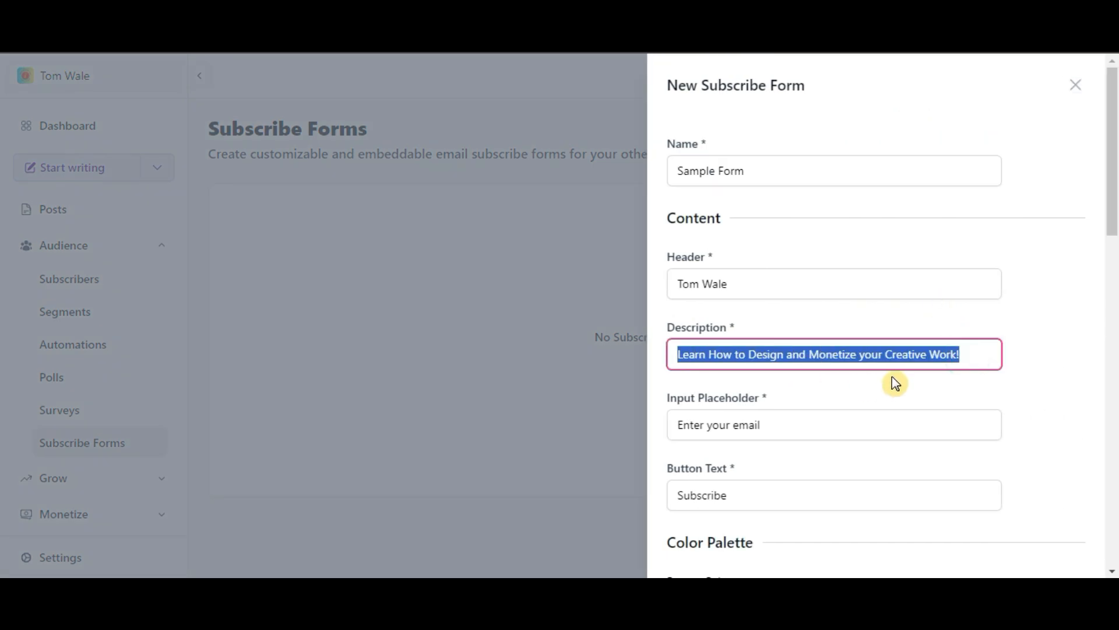
key("BackSpace")
triple_click(762, 283)
key("ctrl+v")
left_click(749, 352)
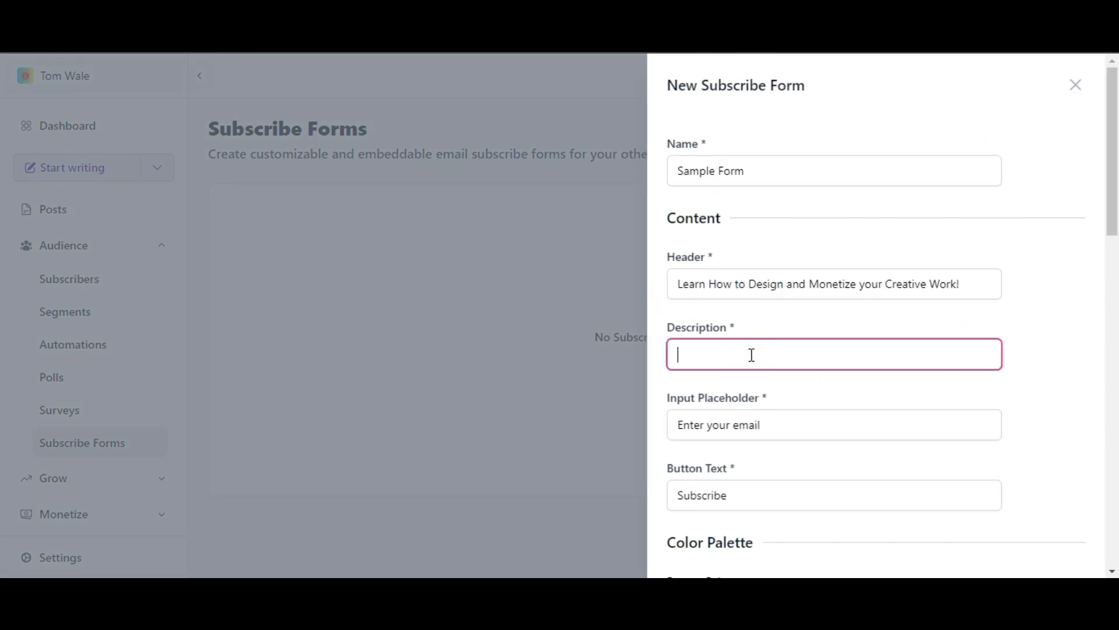
type("Design smarter, earn better—tips for creative success.")
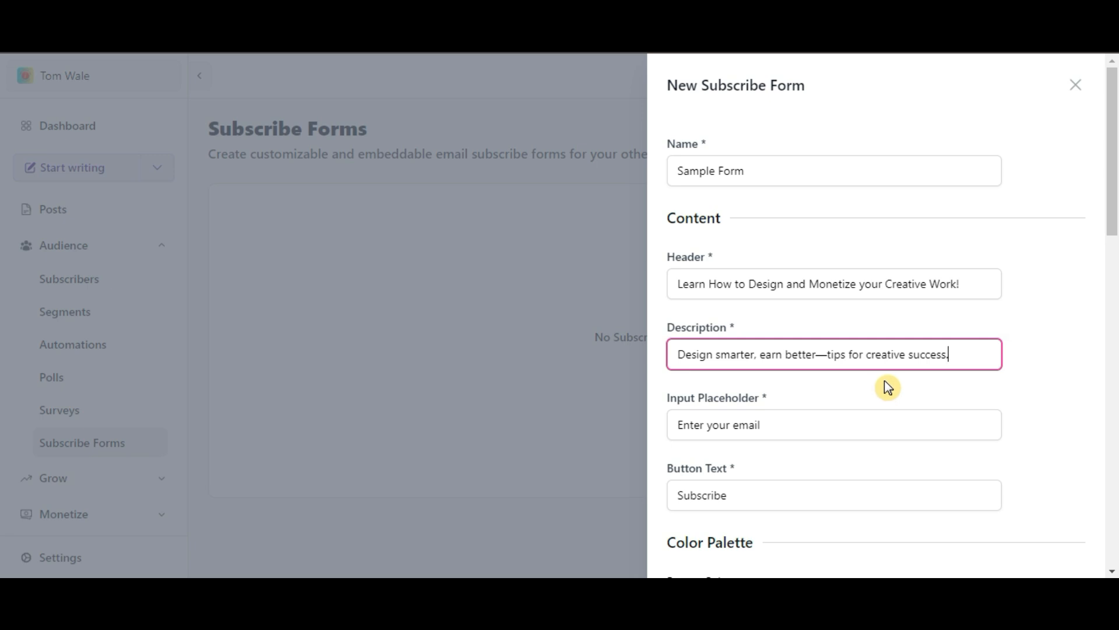
Keep the Subscribe button text and set the form's button color to #030412.
triple_click(909, 494)
scroll(789, 270, "down", 7)
left_click(691, 213)
left_click_drag(867, 146, 870, 145)
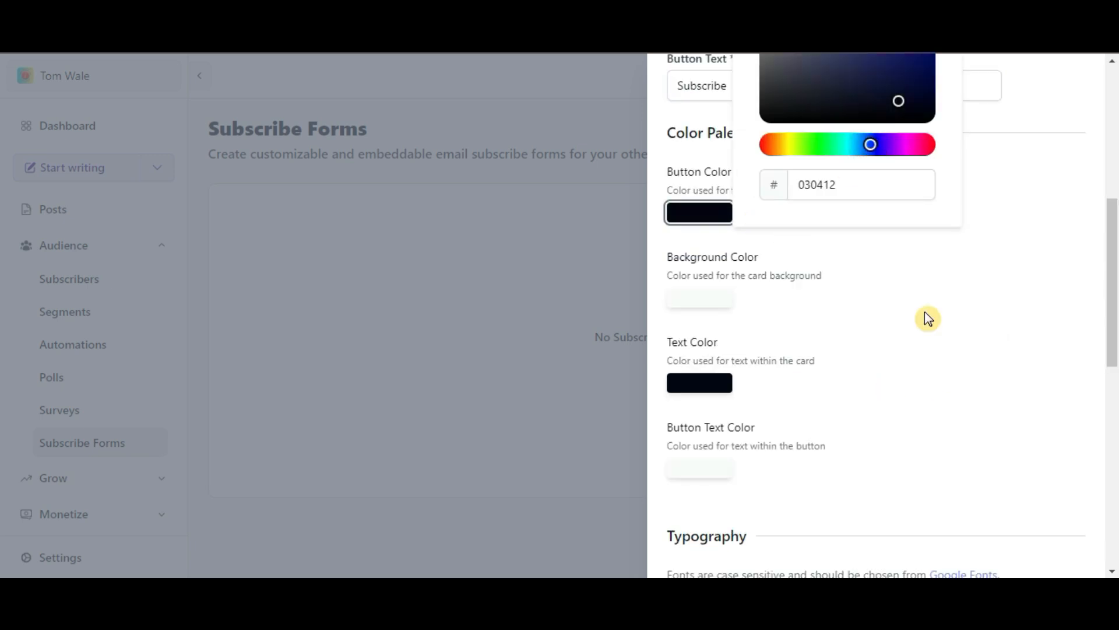
left_click(925, 312)
Set the form's success message to "Thanks for connecting with us!" and save the form.
scroll(956, 362, "down", 7)
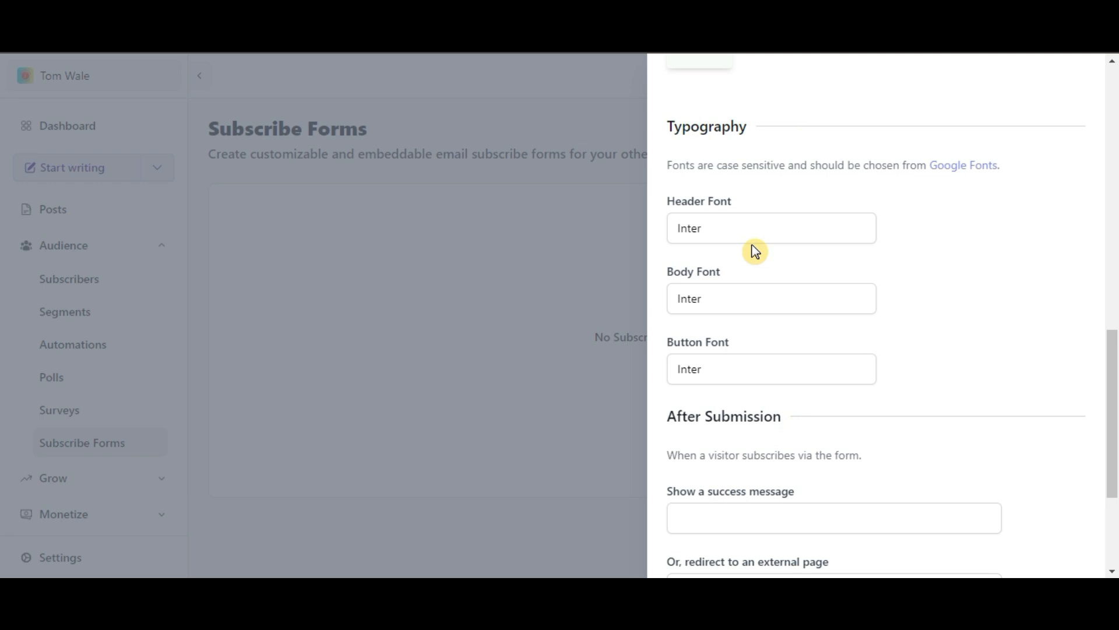
scroll(872, 340, "down", 3)
left_click(809, 359)
type("Thanks for connecting with us!")
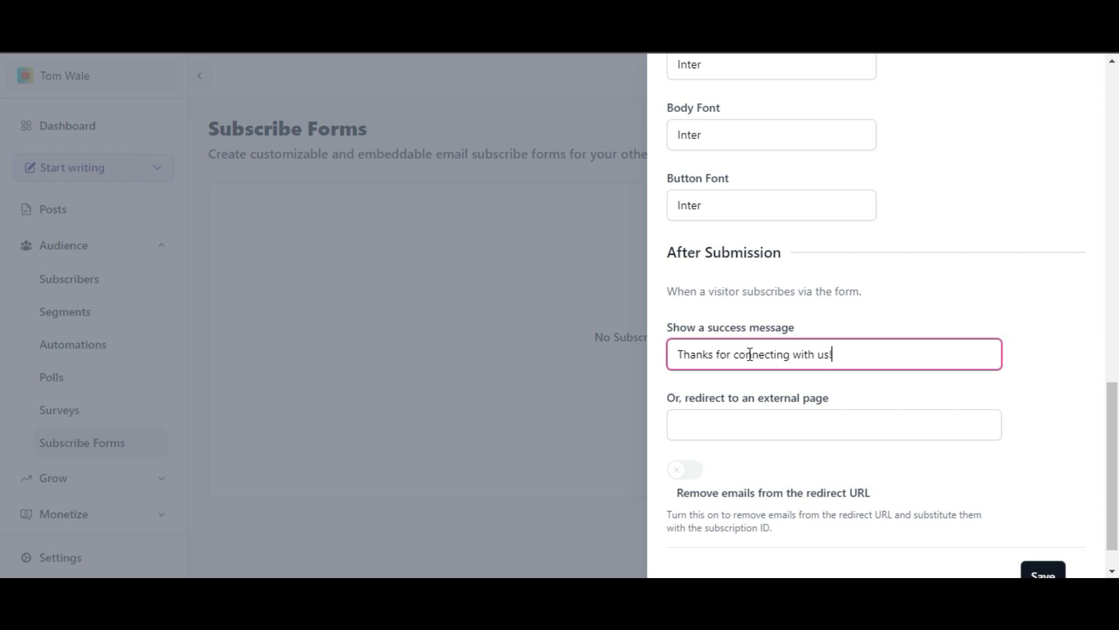
scroll(1000, 390, "up", 1)
scroll(1002, 392, "down", 2)
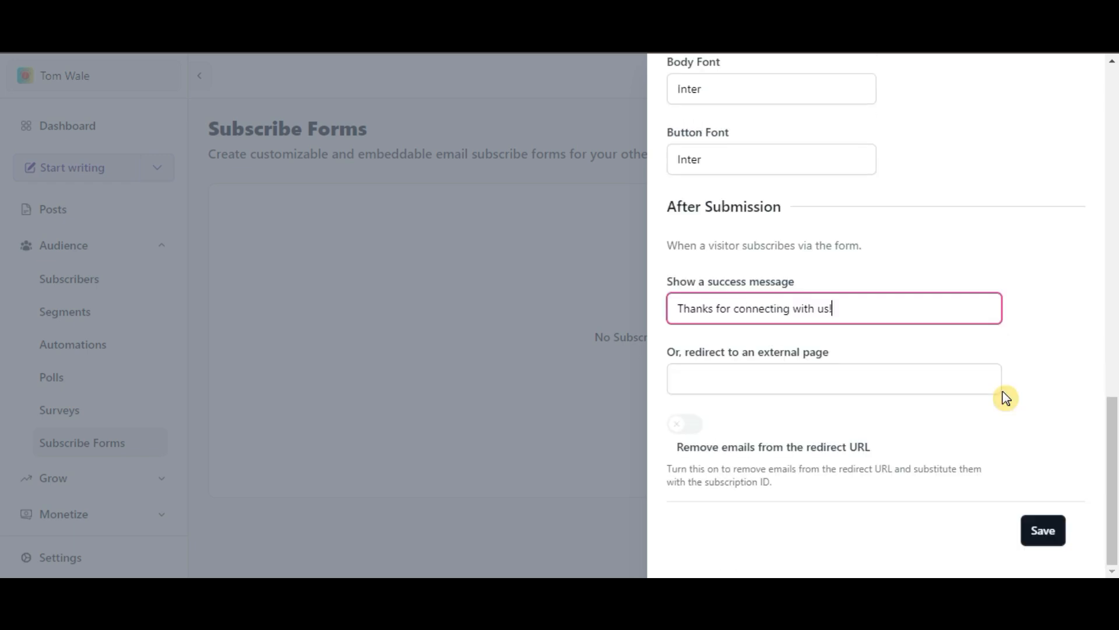
left_click(1058, 533)
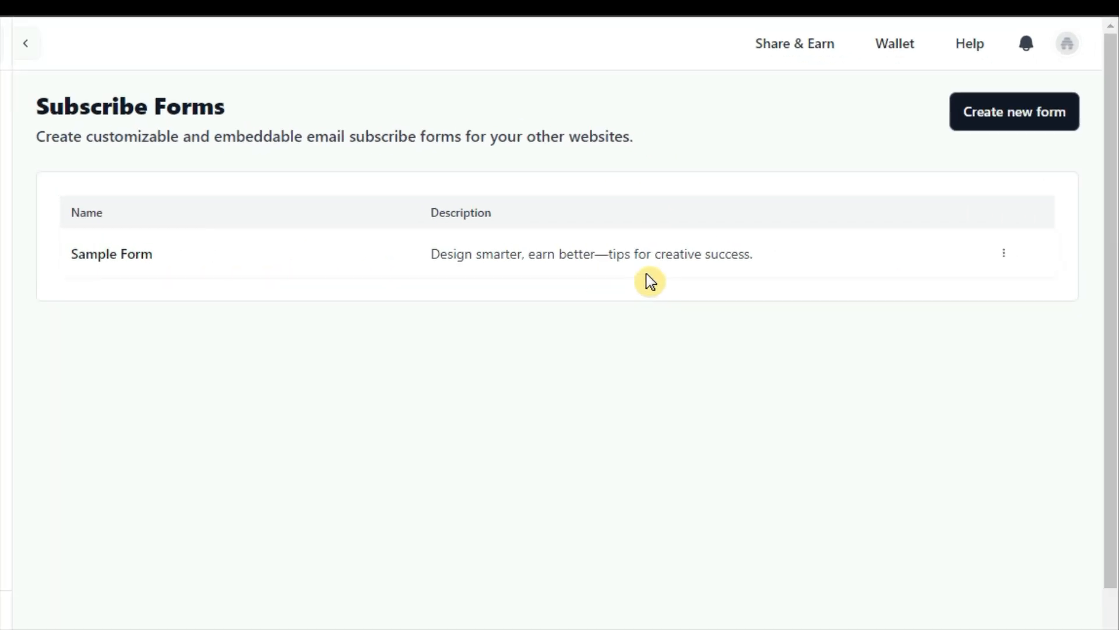
View Sample Form's embed options and copy the complete full-width iframe code.
left_click(1003, 252)
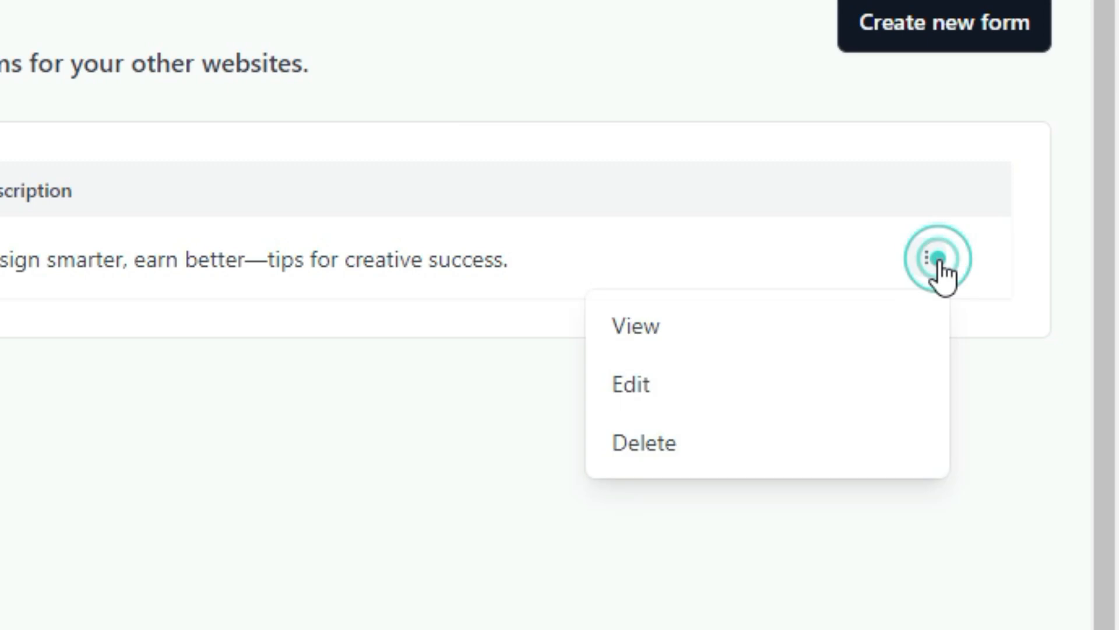
left_click(700, 338)
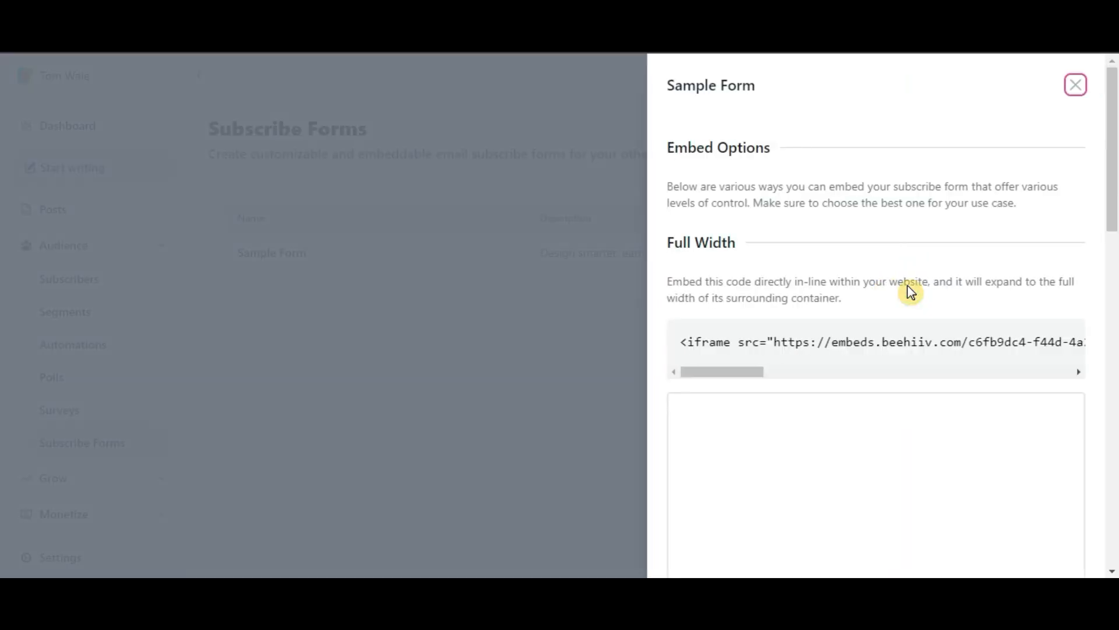
left_click_drag(1113, 163, 1089, 82)
scroll(998, 364, "down", 2)
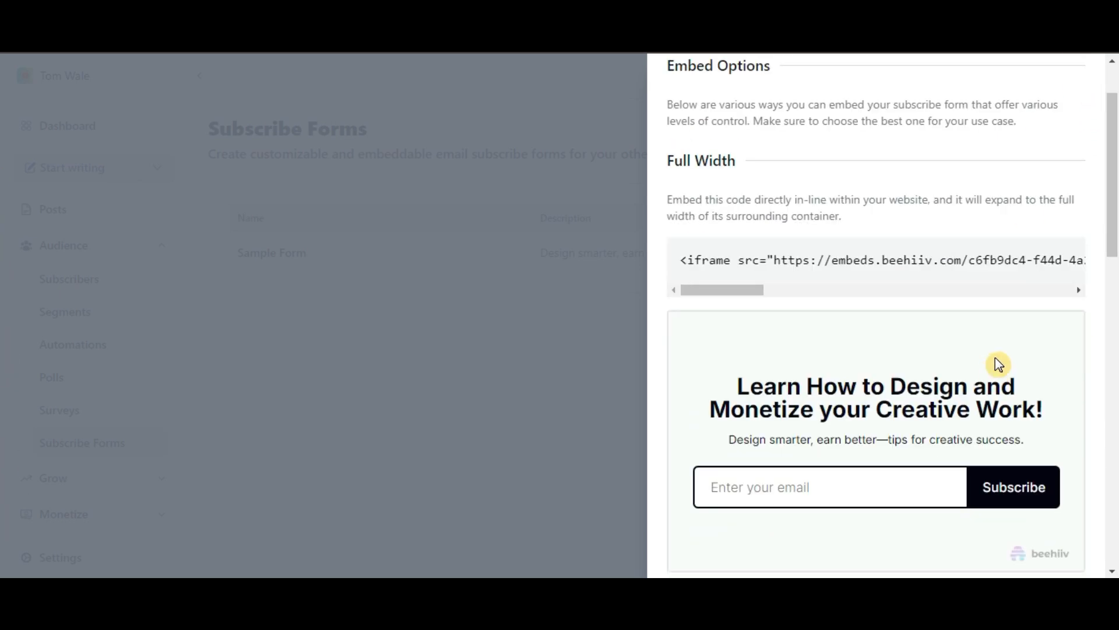
left_click_drag(680, 256, 1117, 258)
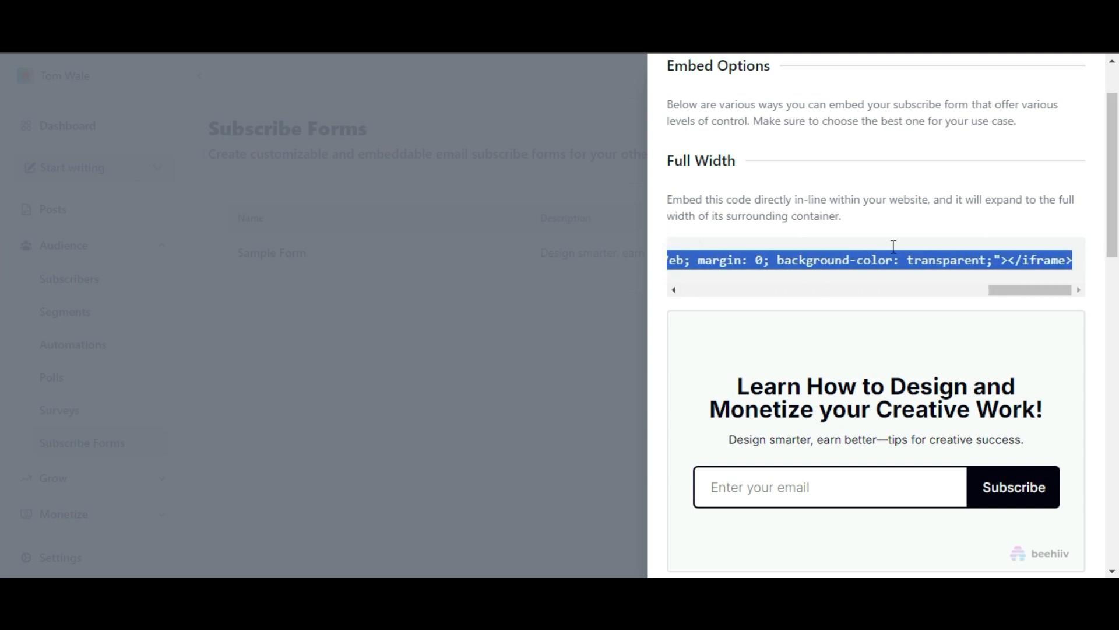
right_click(916, 252)
left_click(641, 280)
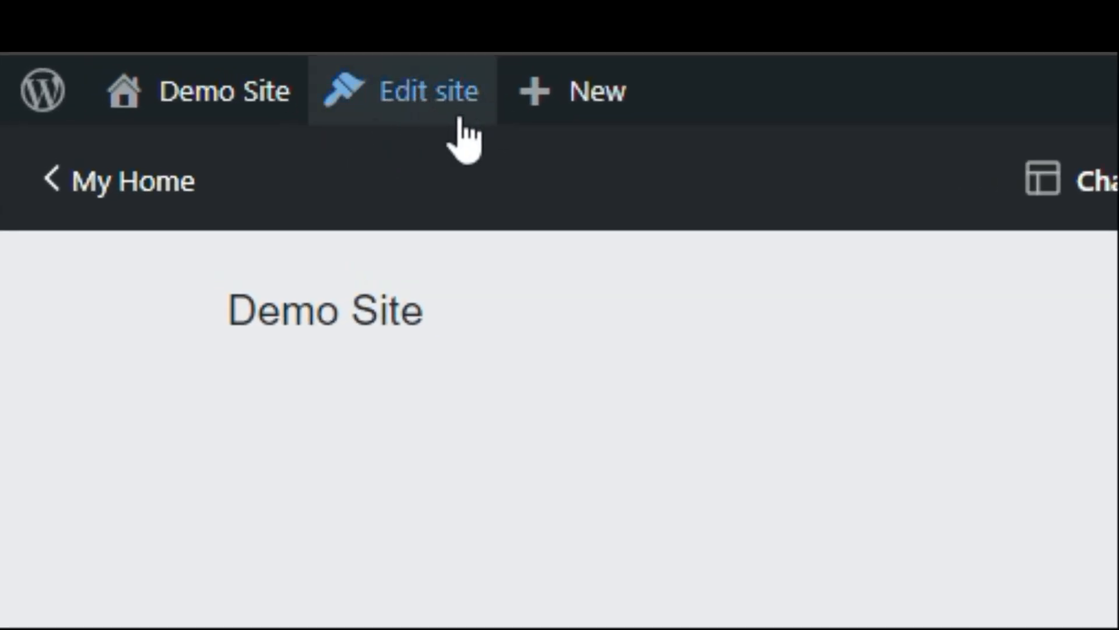
Open the WordPress Demo Site for editing and delete the "Join 900+ subscribers" group above the footer.
left_click(429, 104)
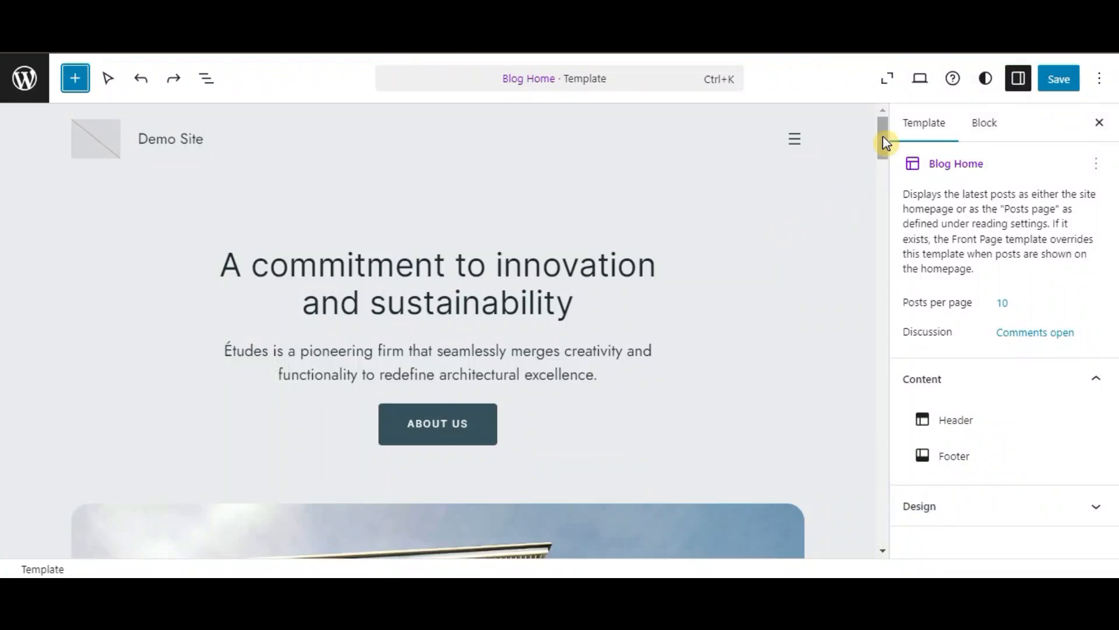
left_click_drag(882, 140, 883, 484)
left_click(787, 449)
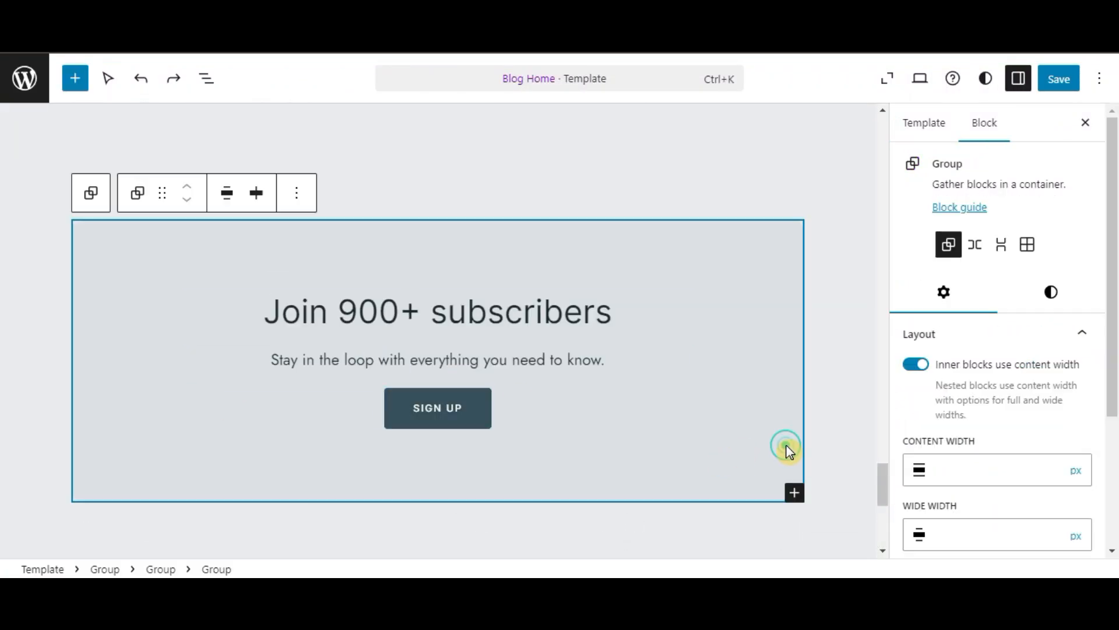
key("Delete")
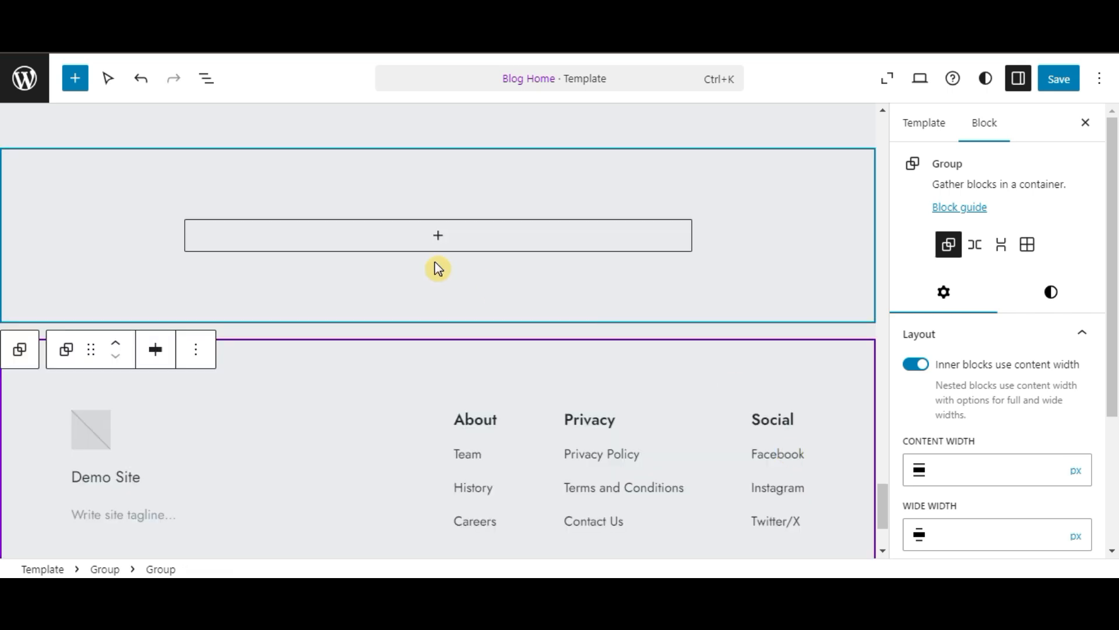
Insert a Custom HTML block in the emptied group, paste the copied iframe code, and preview the embedded subscribe form.
left_click(446, 239)
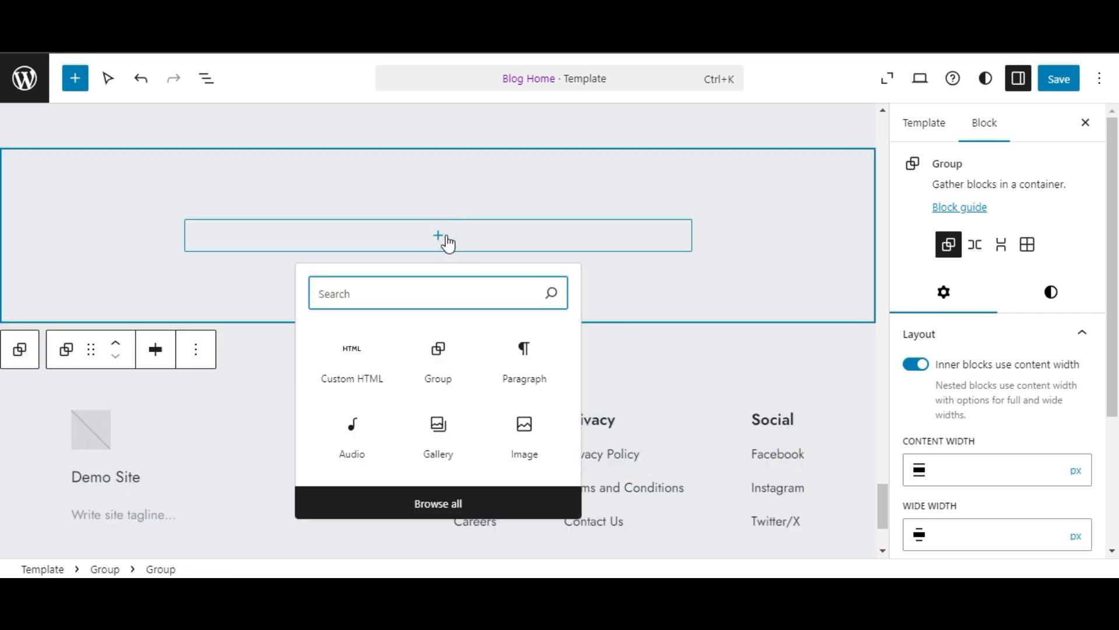
left_click(371, 369)
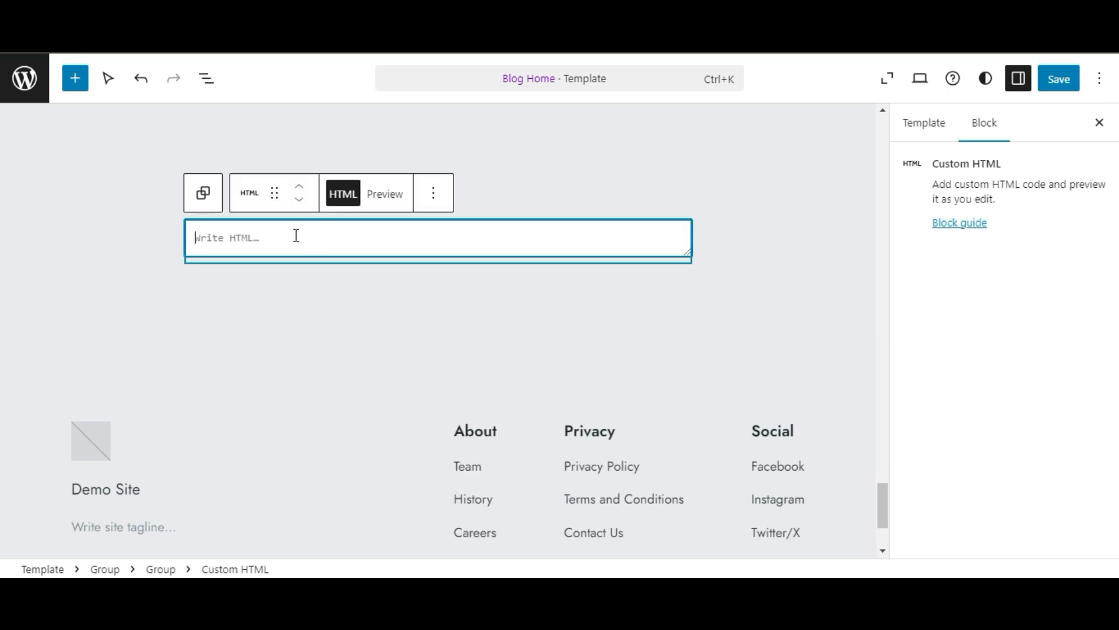
key("ctrl+v")
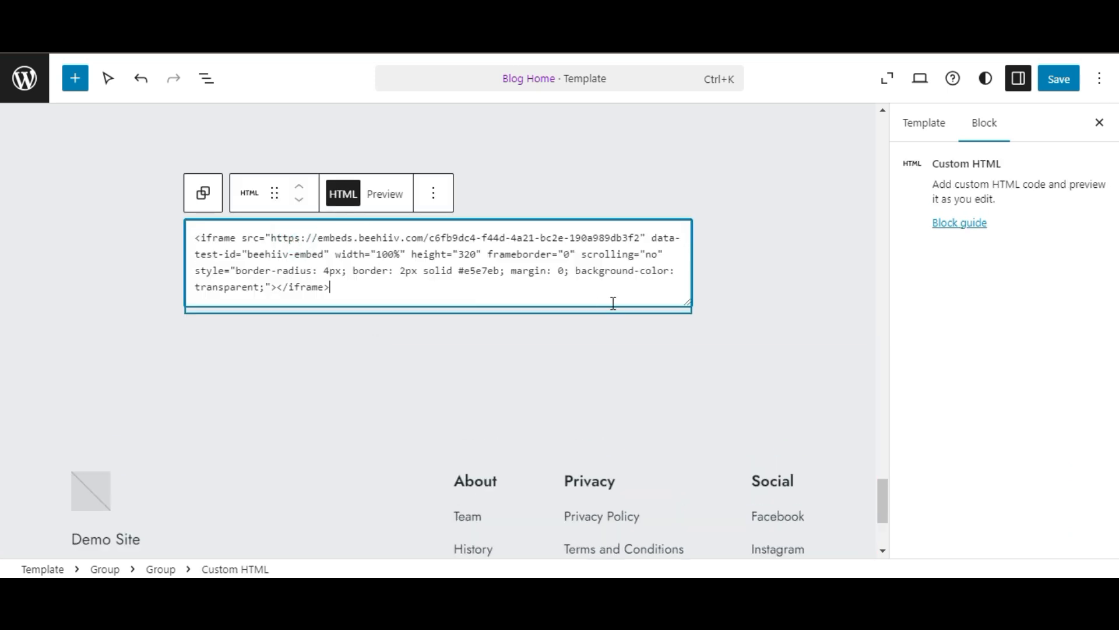
left_click(386, 195)
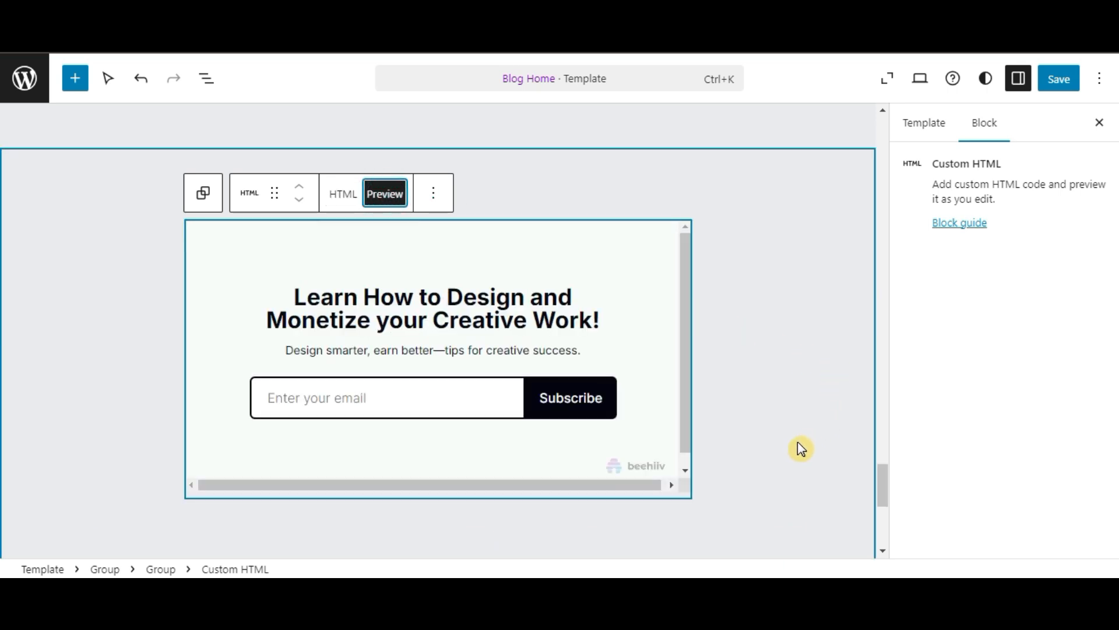
left_click(782, 442)
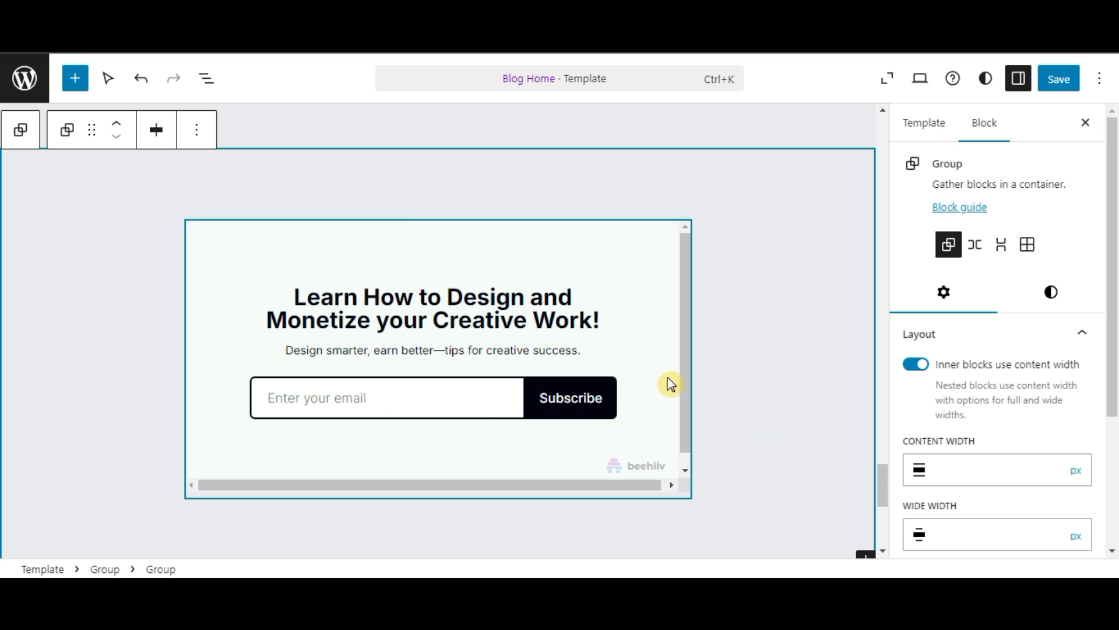
left_click(680, 361)
mouse_move(684, 372)
left_mouse_down()
mouse_move(678, 464)
mouse_move(682, 380)
left_mouse_up()
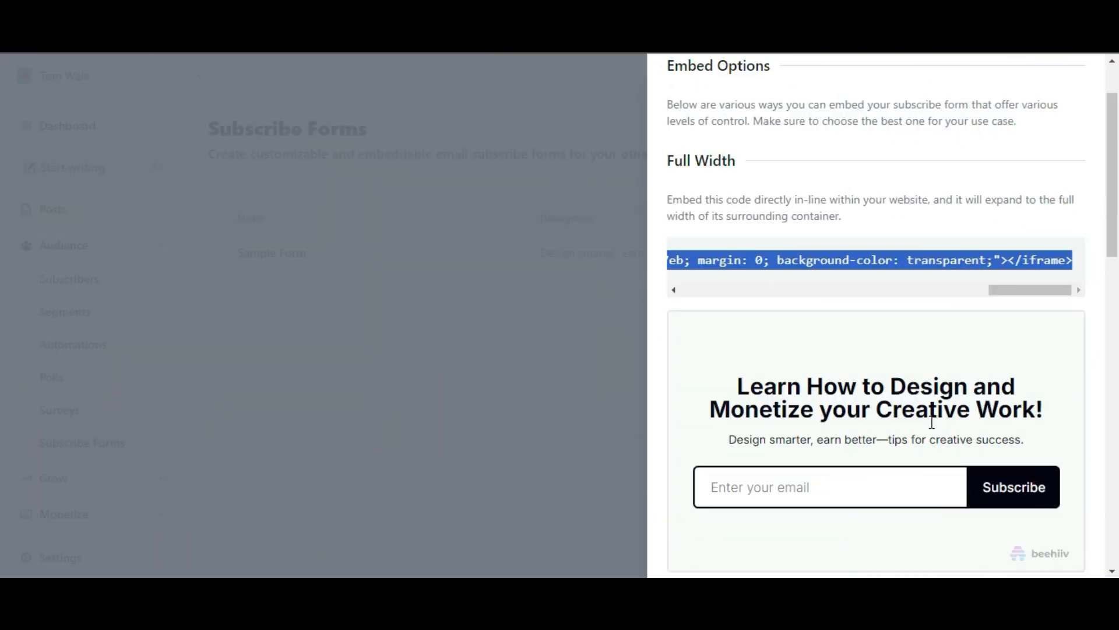
Switch back to beehiiv, start a new post, and set its title to "Unlock Your Creative Potential: Design and Earn!".
left_click(458, 306)
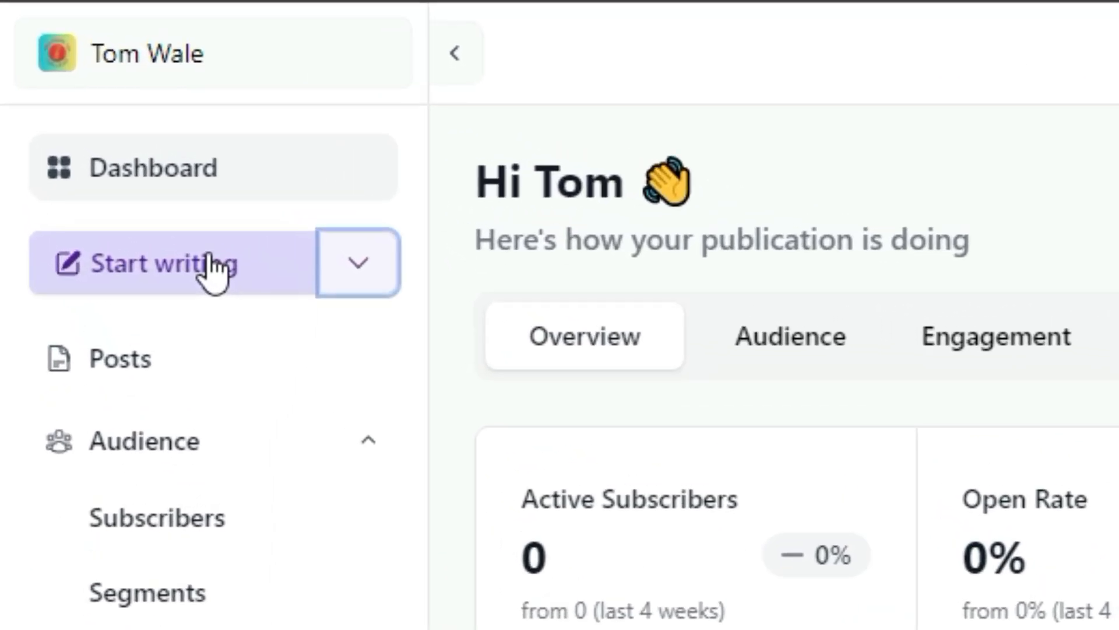
left_click(244, 262)
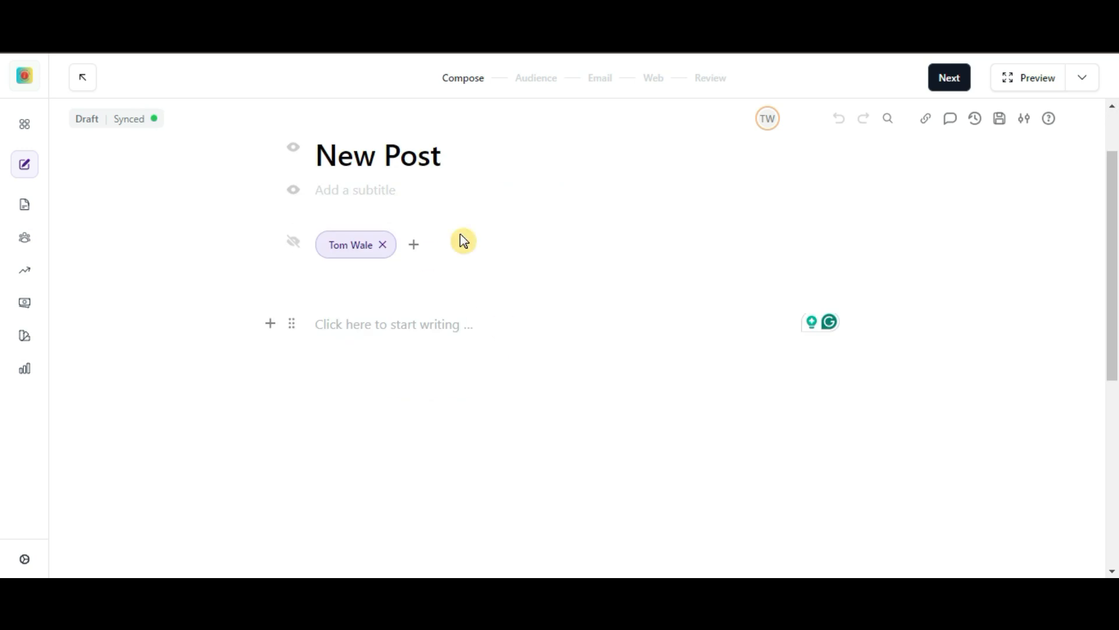
left_click(376, 155)
left_click(443, 155)
left_click_drag(442, 155, 315, 155)
key("ctrl+v")
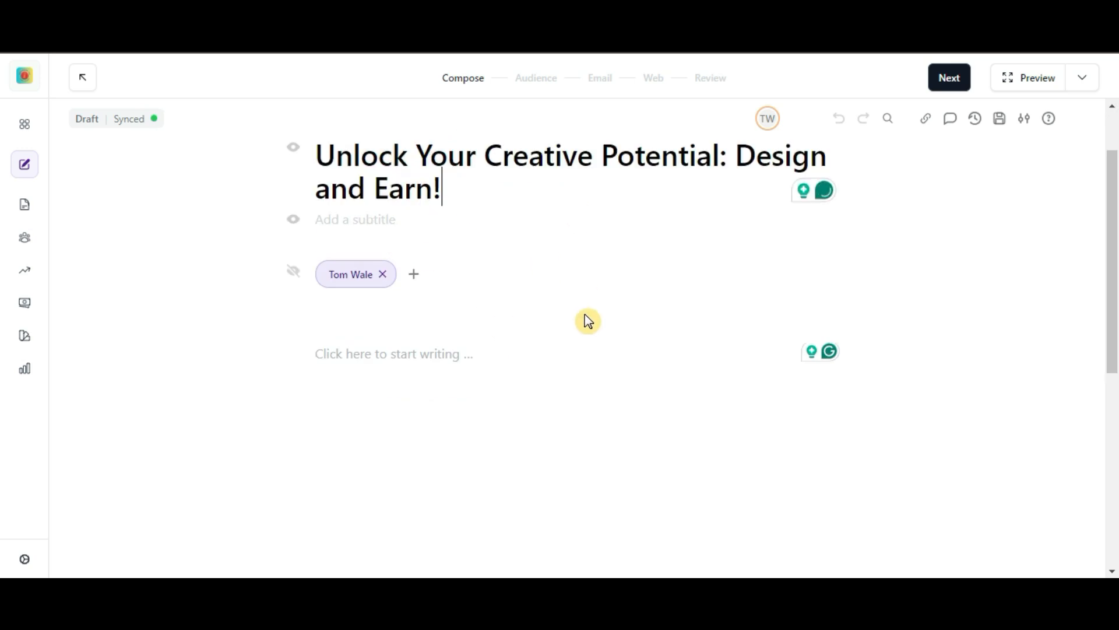
Paste the prepared Design & Profit newsletter text into the post's body.
left_click(417, 361)
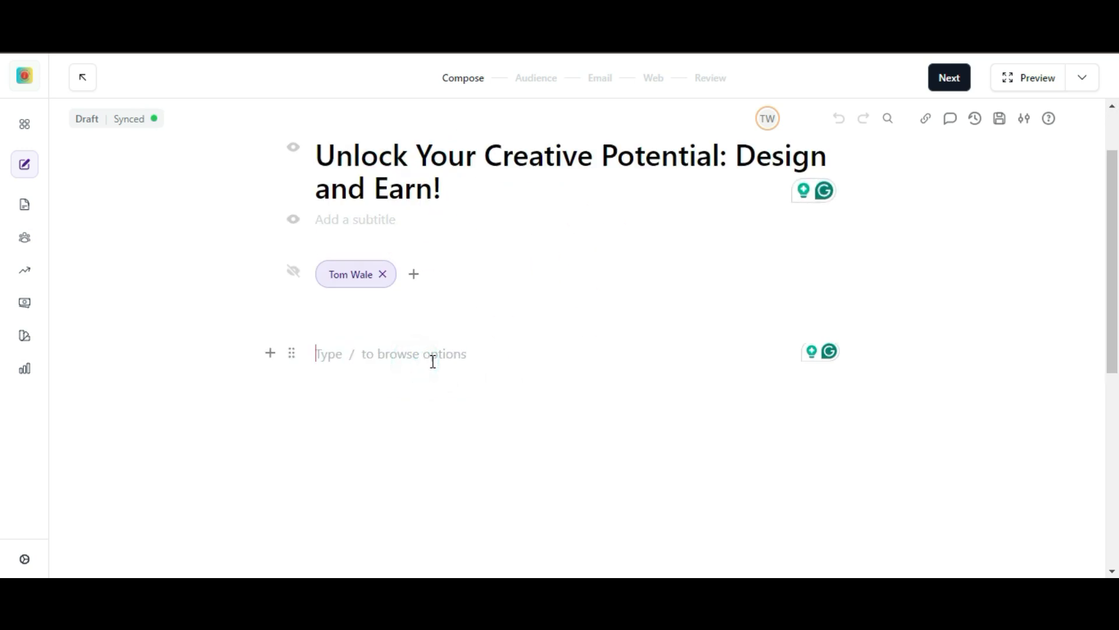
key("ctrl+v")
left_click(432, 361)
scroll(489, 379, "up", 15)
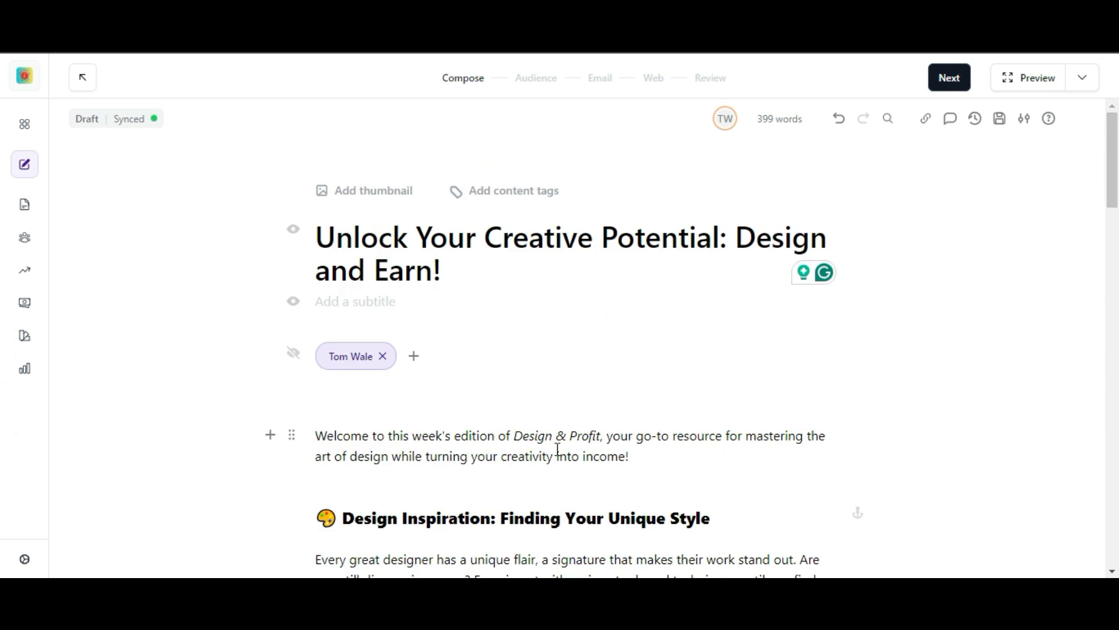
Select part of the Design Inspiration paragraph to examine the available text formatting options, and clear the selection.
scroll(558, 449, "down", 3)
left_click_drag(324, 395, 575, 417)
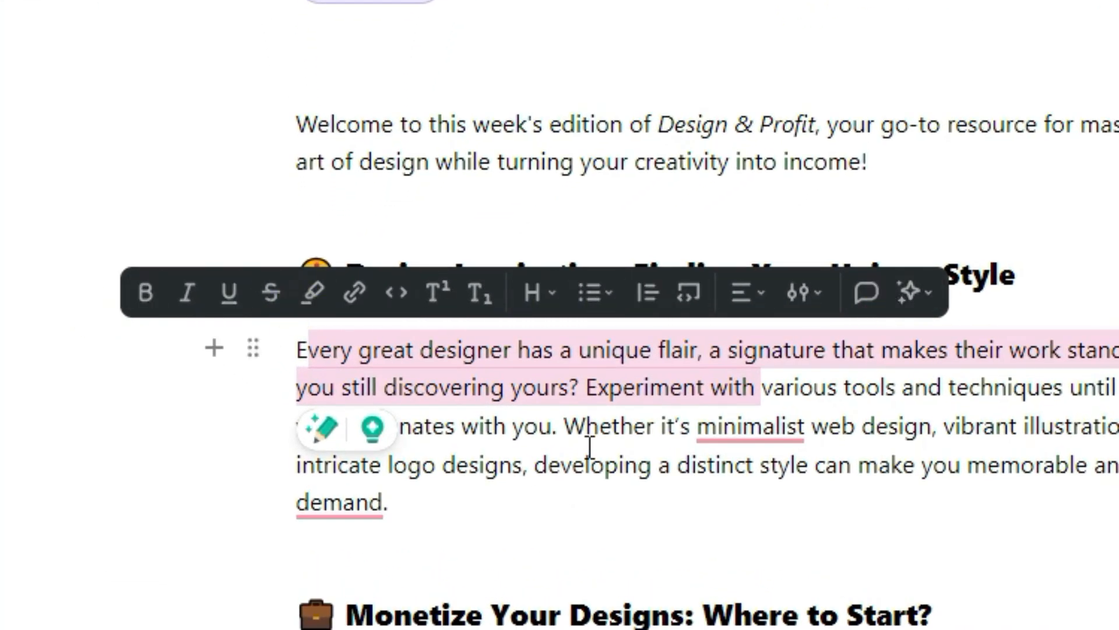
left_click(634, 455)
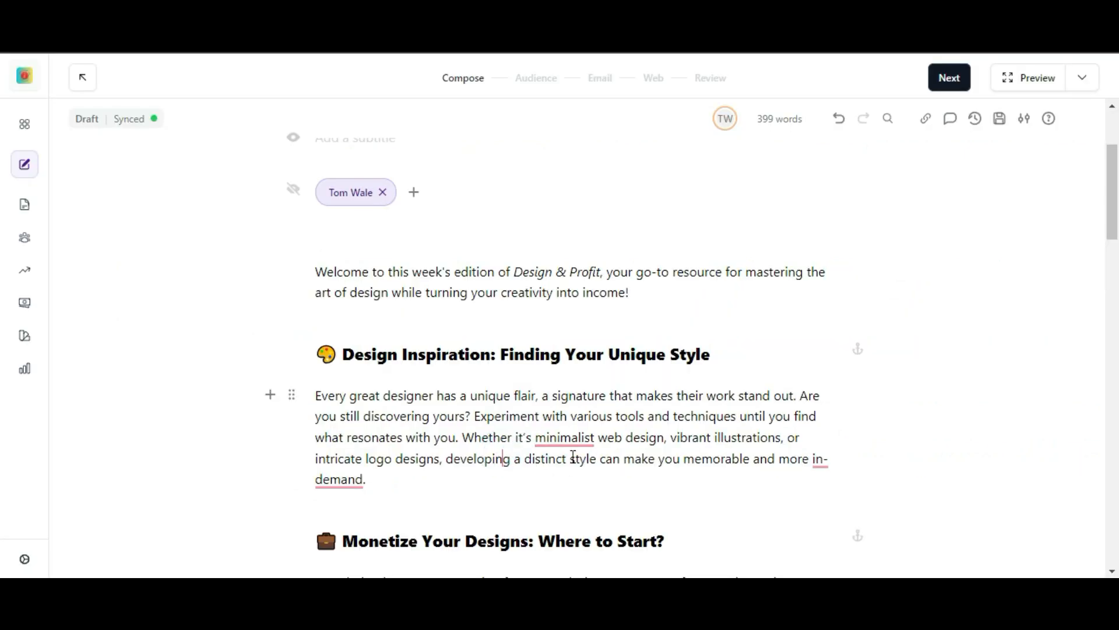
Browse the content blocks that can be inserted on a new line below the Design Inspiration paragraph.
left_click(465, 480)
scroll(469, 483, "down", 3)
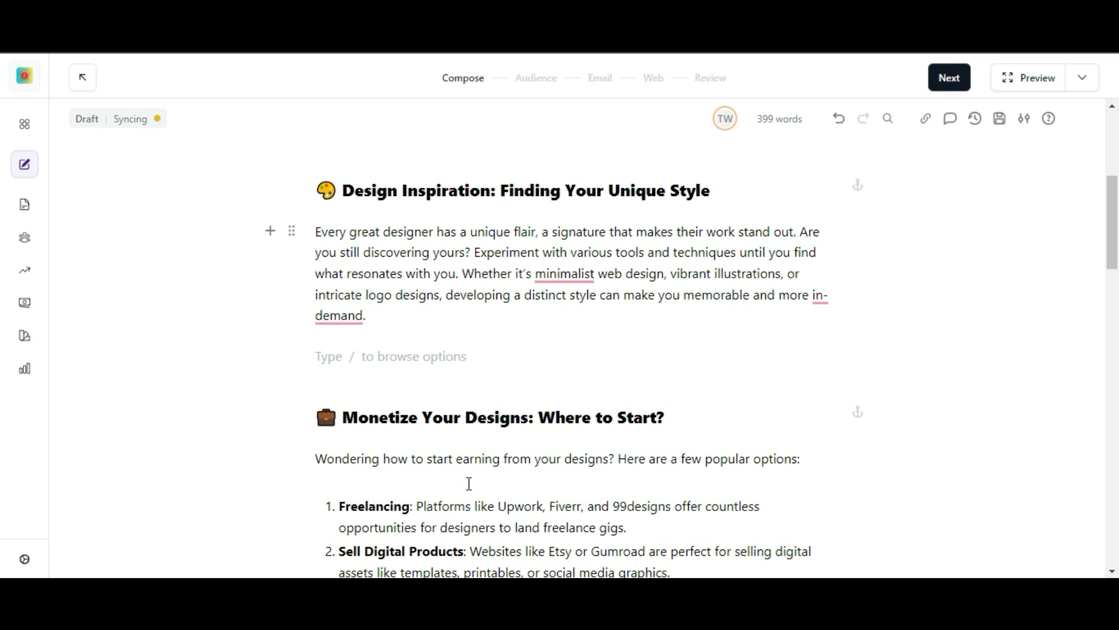
type("/")
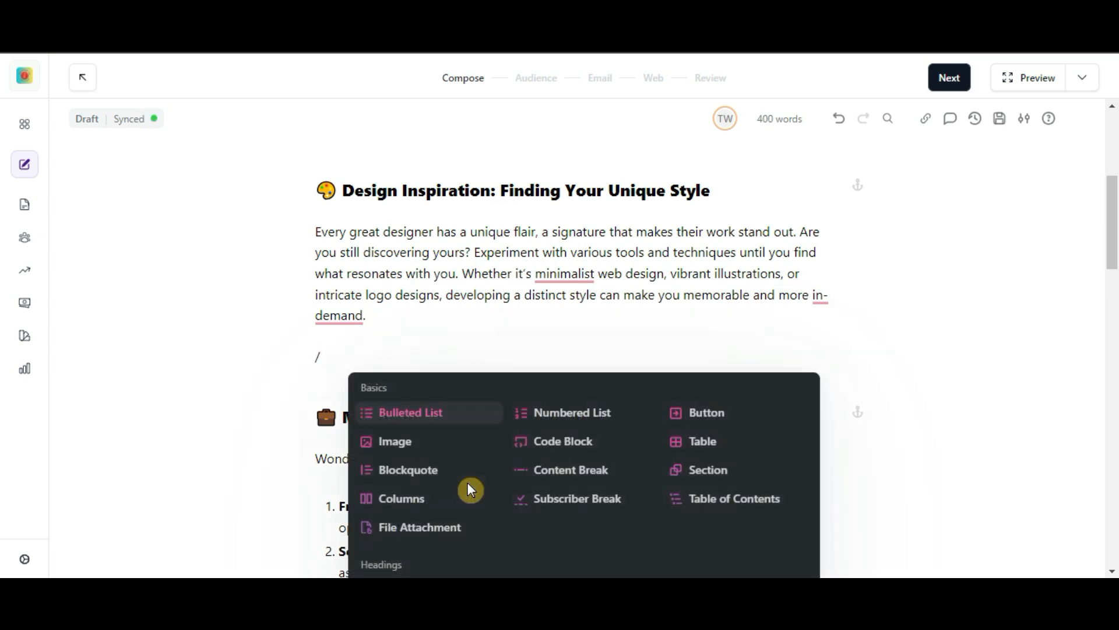
scroll(478, 396, "down", 2)
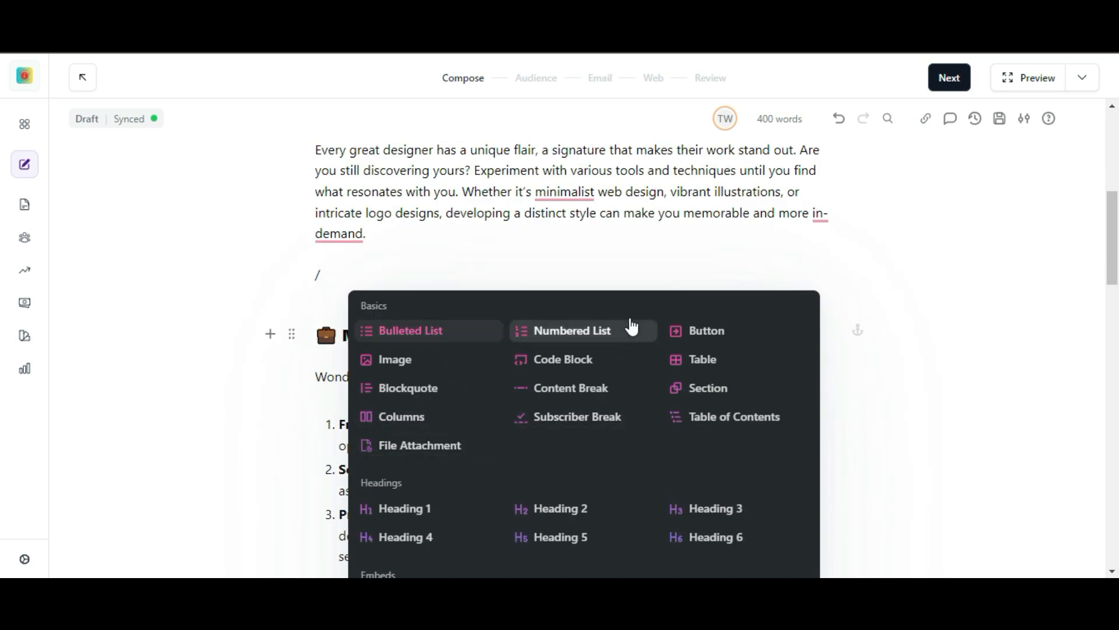
scroll(724, 418, "down", 2)
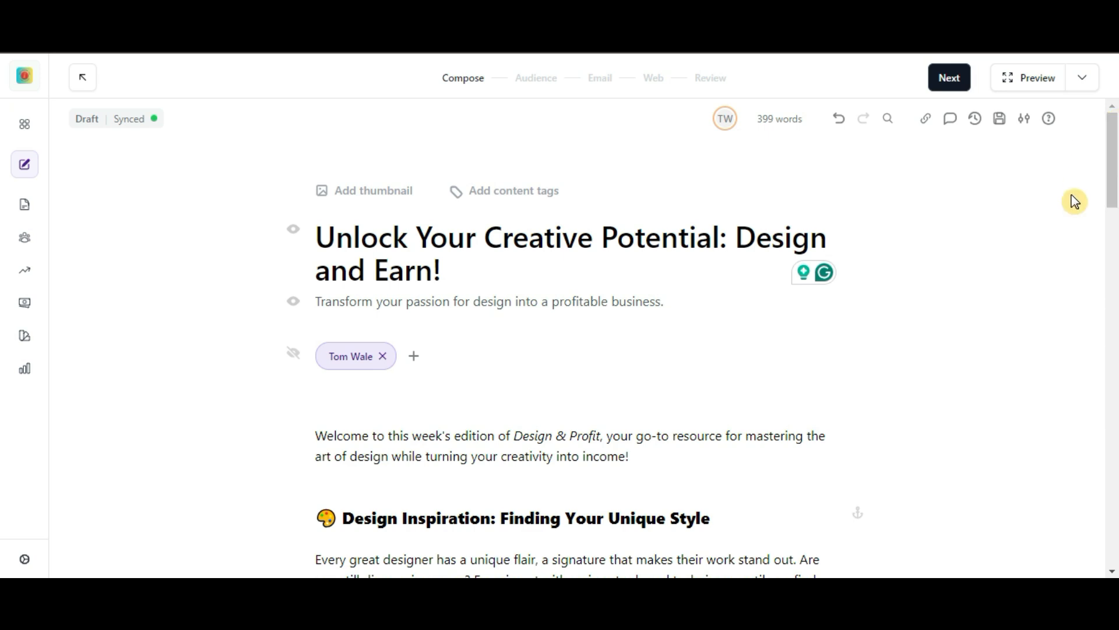
Keep All Free Subscribers as the email and web audience and accept the default subject line, preview text and header buttons.
left_click(957, 77)
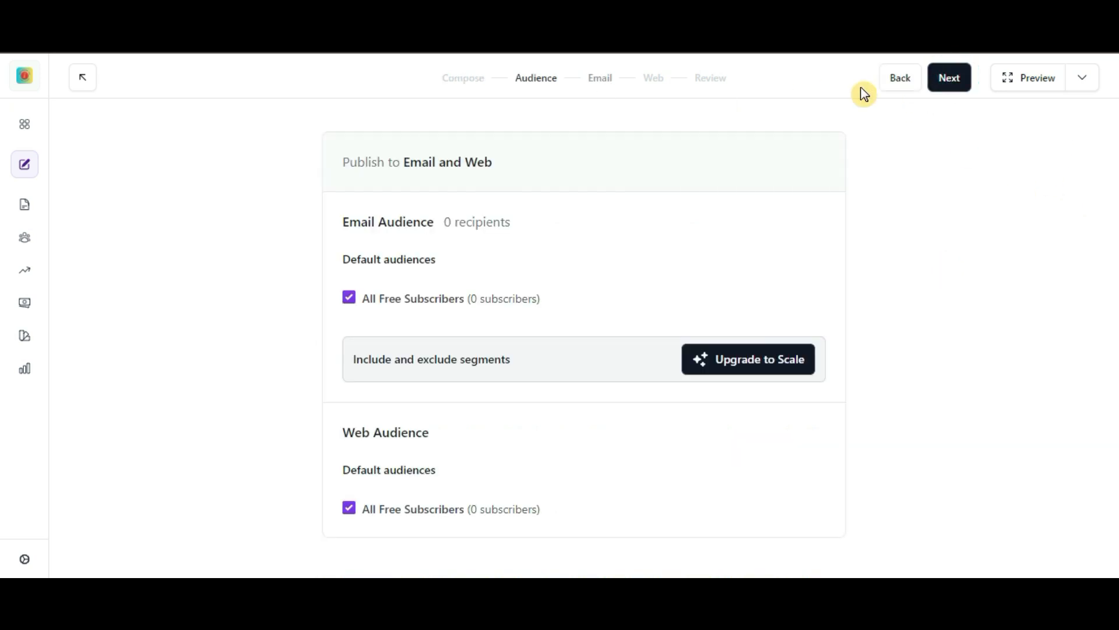
left_click(956, 79)
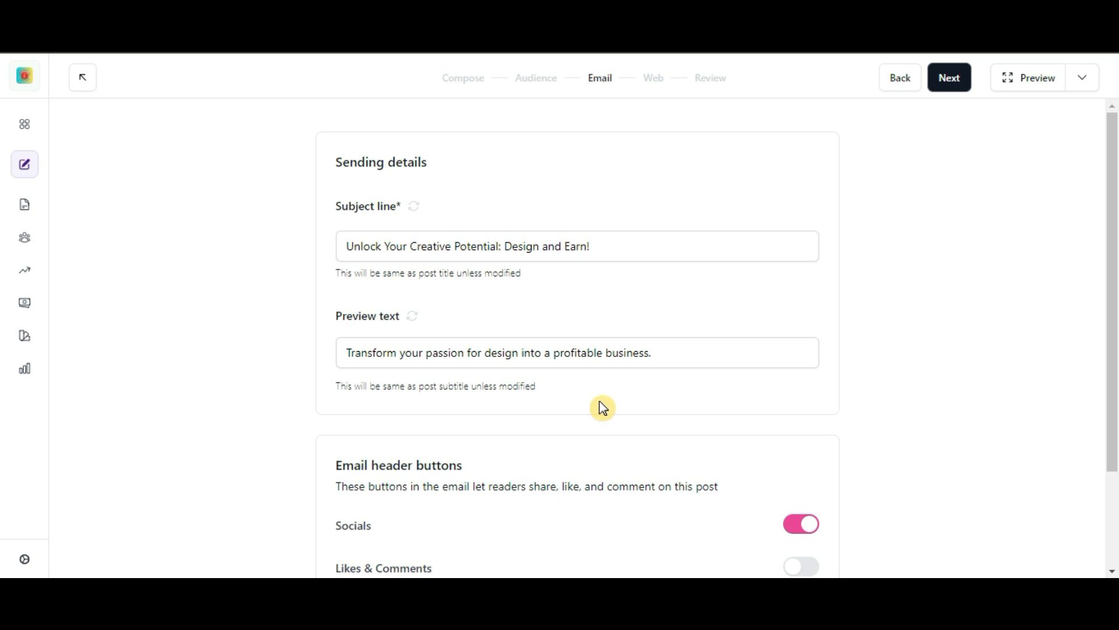
scroll(602, 407, "down", 2)
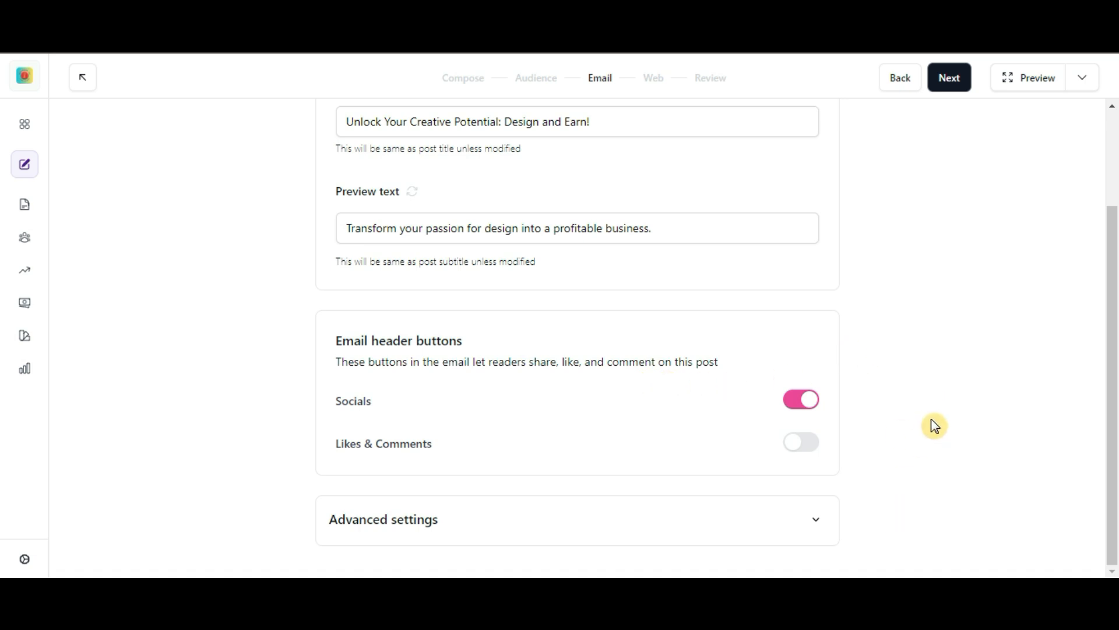
left_click(951, 79)
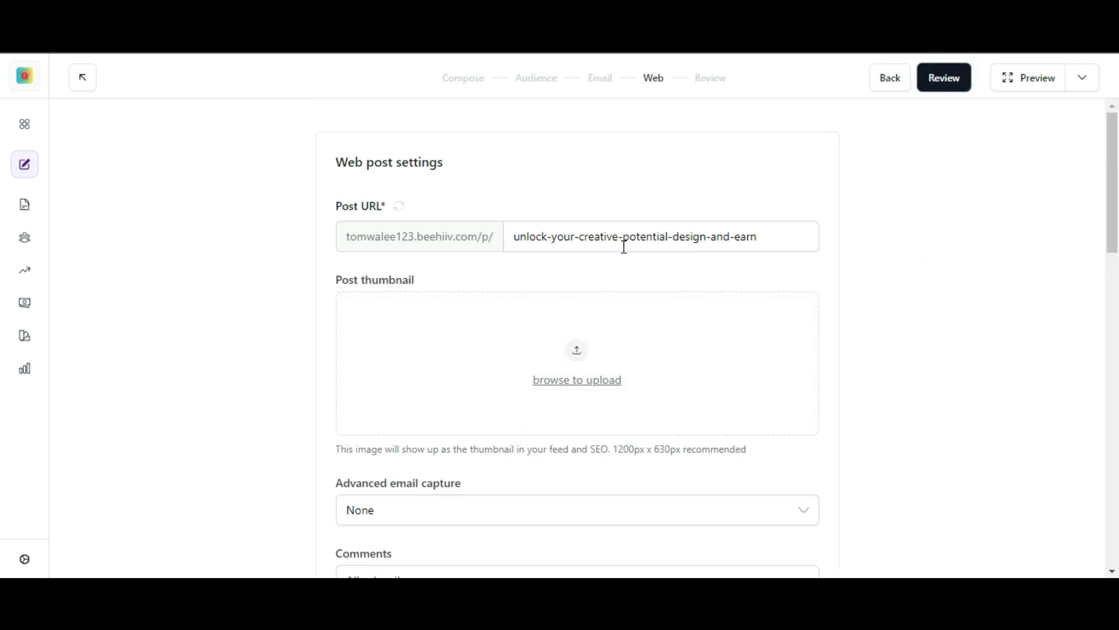
Accept the default web post settings, proceed to the post's final review, and dismiss the tip about testing it.
scroll(624, 246, "down", 15)
left_click(953, 77)
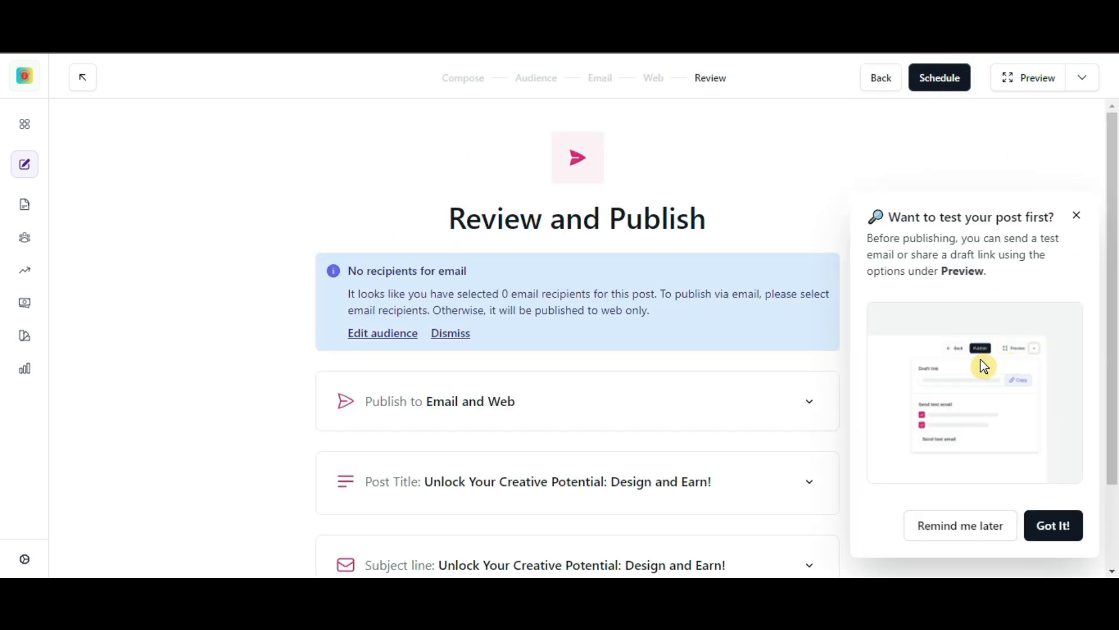
left_click(1077, 217)
scroll(877, 402, "down", 2)
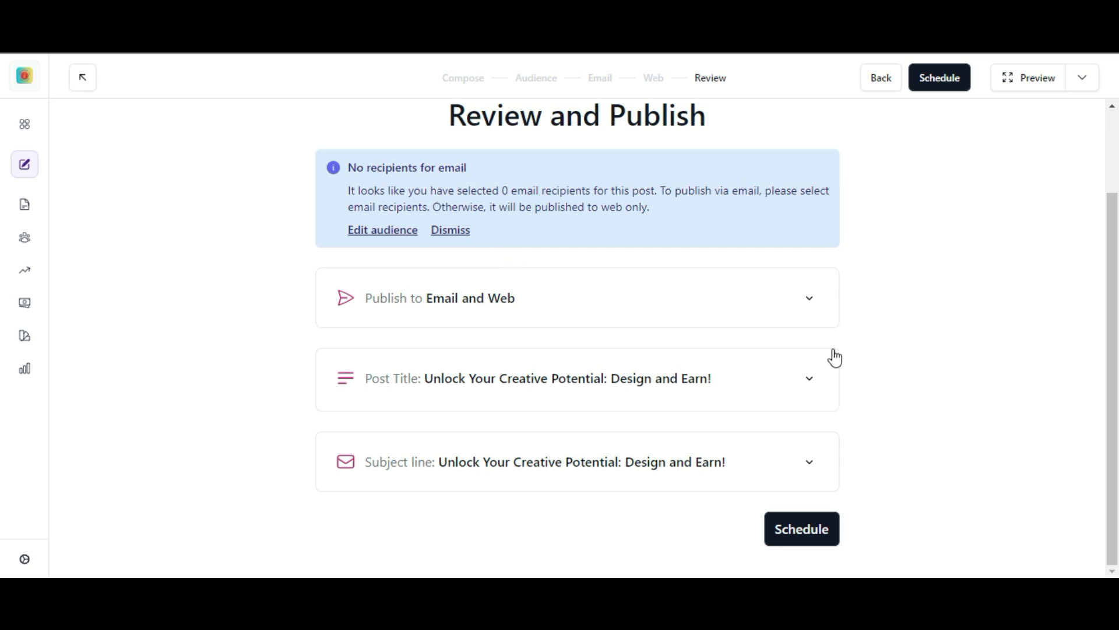
Schedule the post for 30/10/2024 at 04:00 pm, confirm its publication, and close the sharing dialog.
left_click(813, 521)
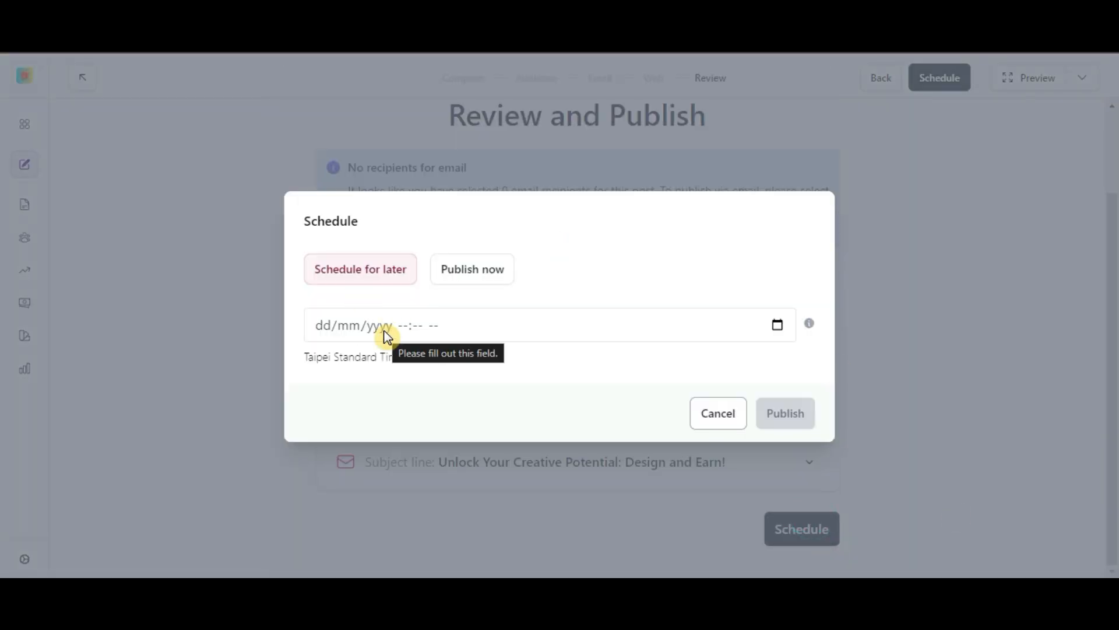
left_click(777, 330)
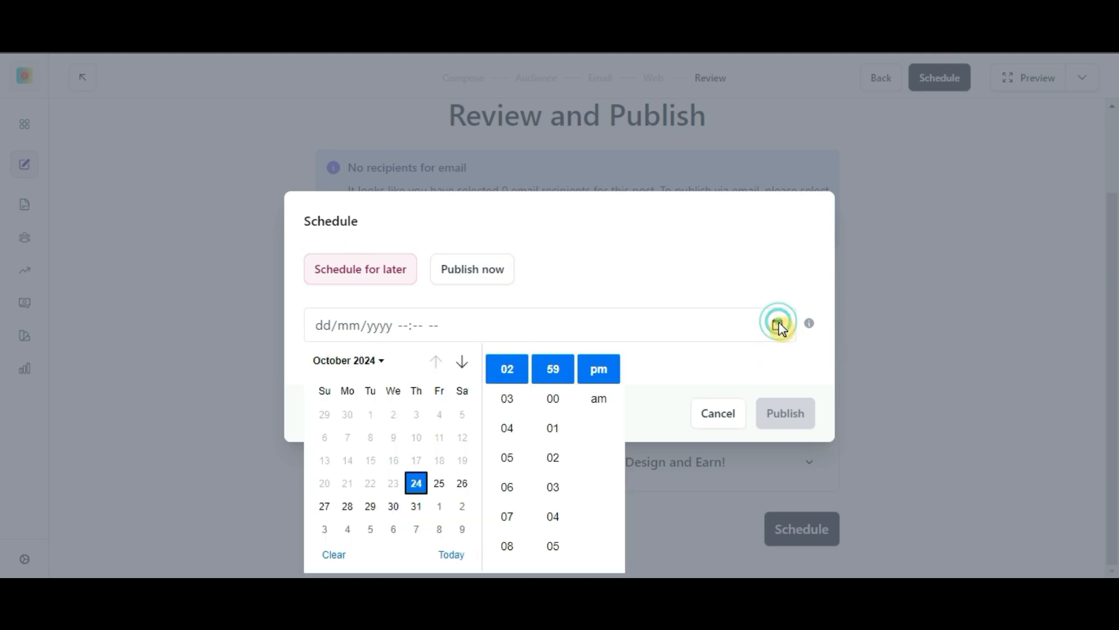
left_click(393, 505)
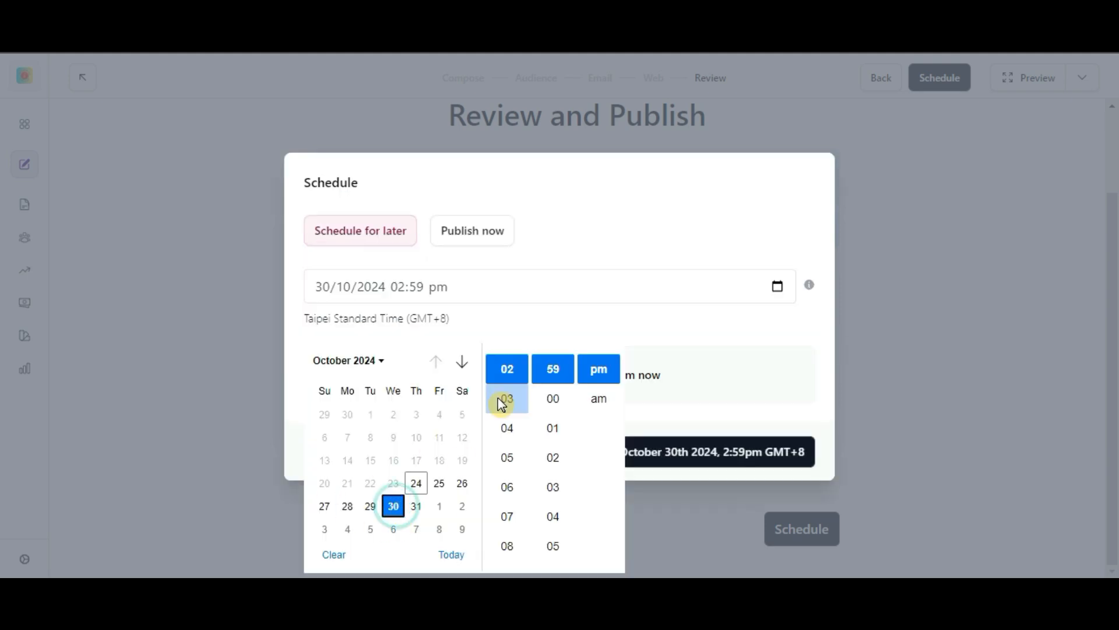
left_click(516, 429)
left_click(511, 334)
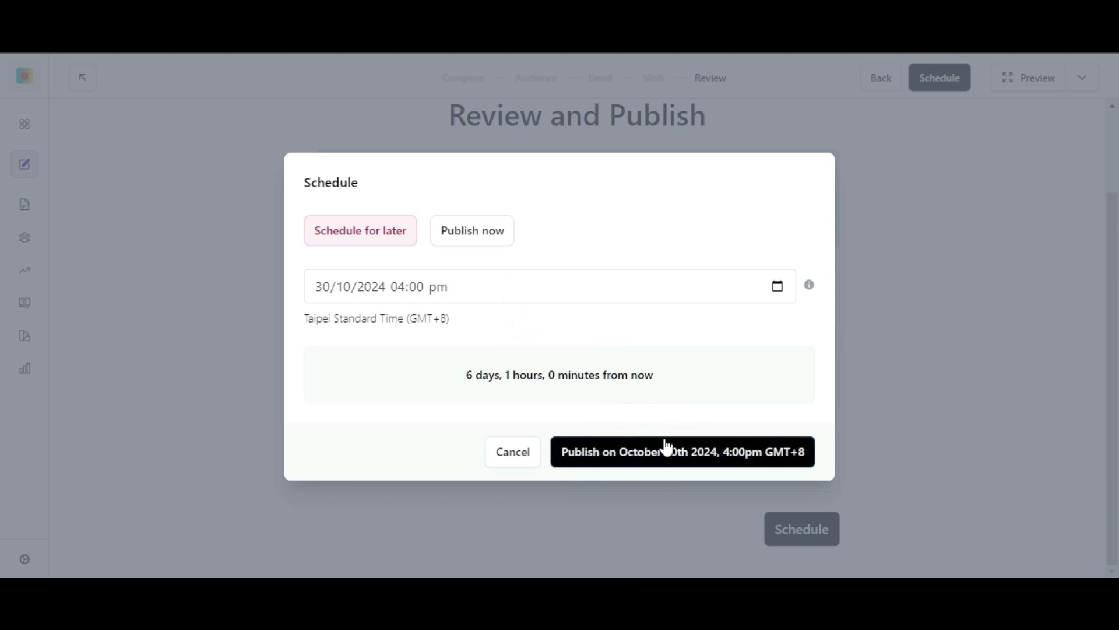
left_click(704, 459)
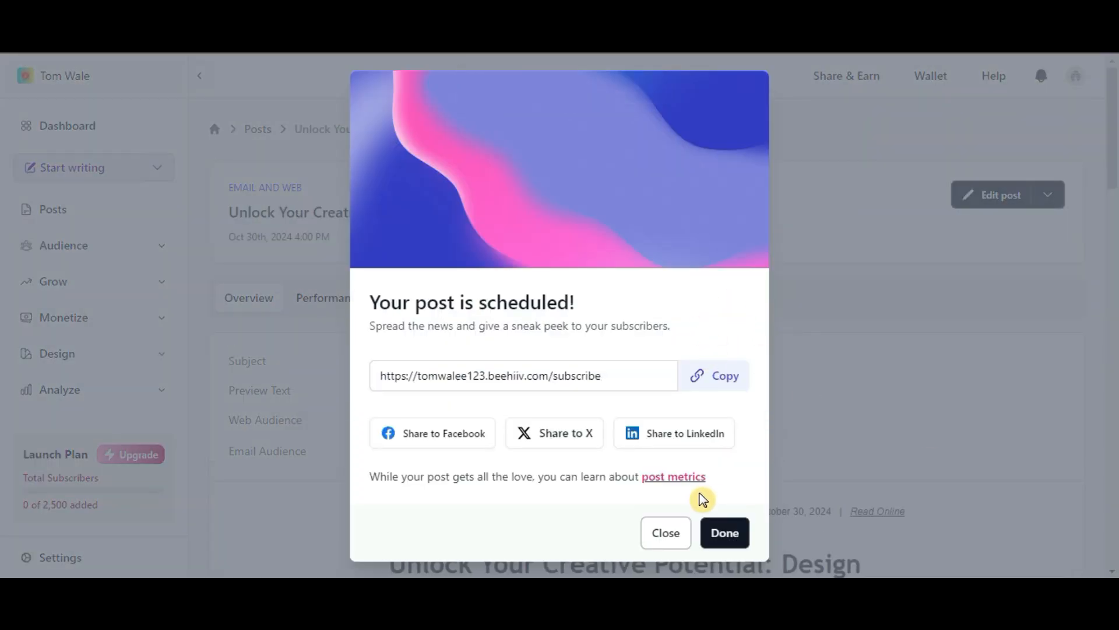
left_click(722, 533)
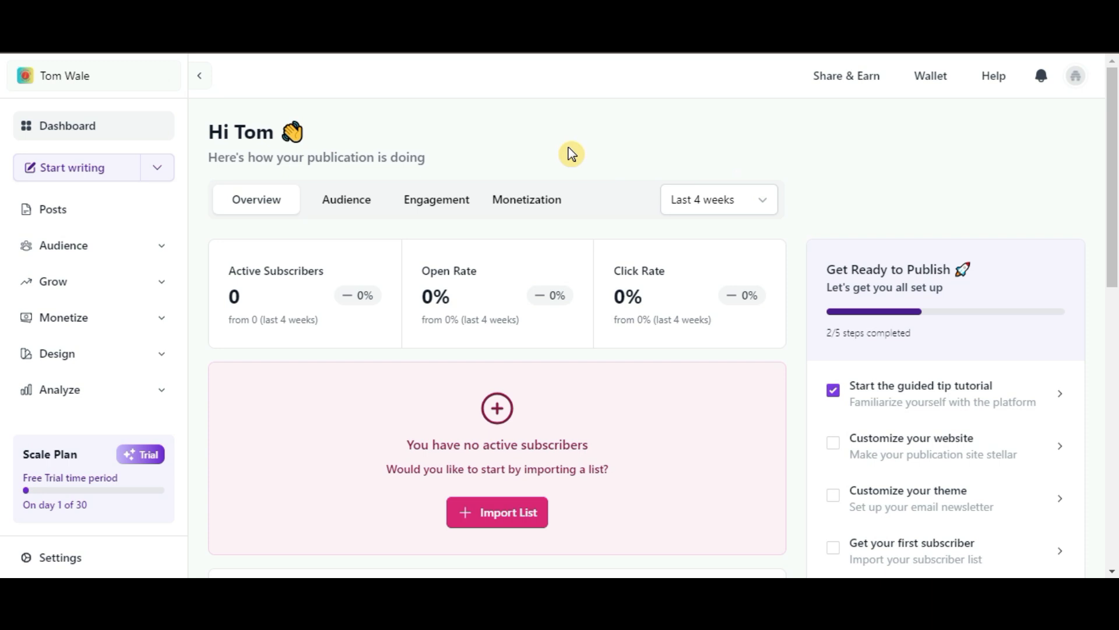
Create and save a new audience automation named "Welcome Series for New Subs".
left_click(160, 245)
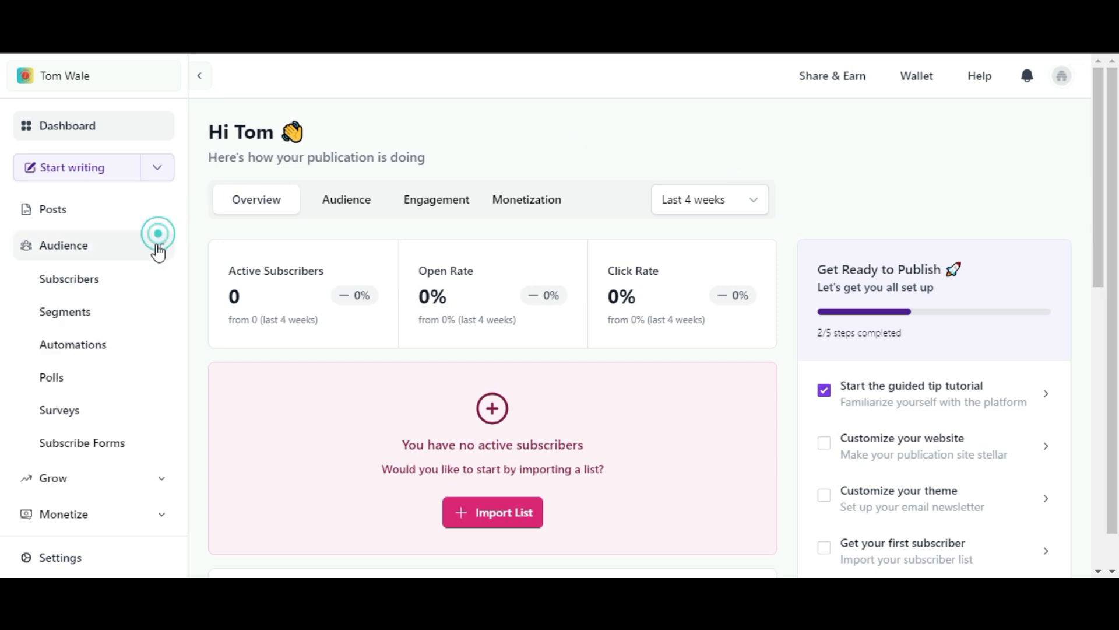
left_click(120, 354)
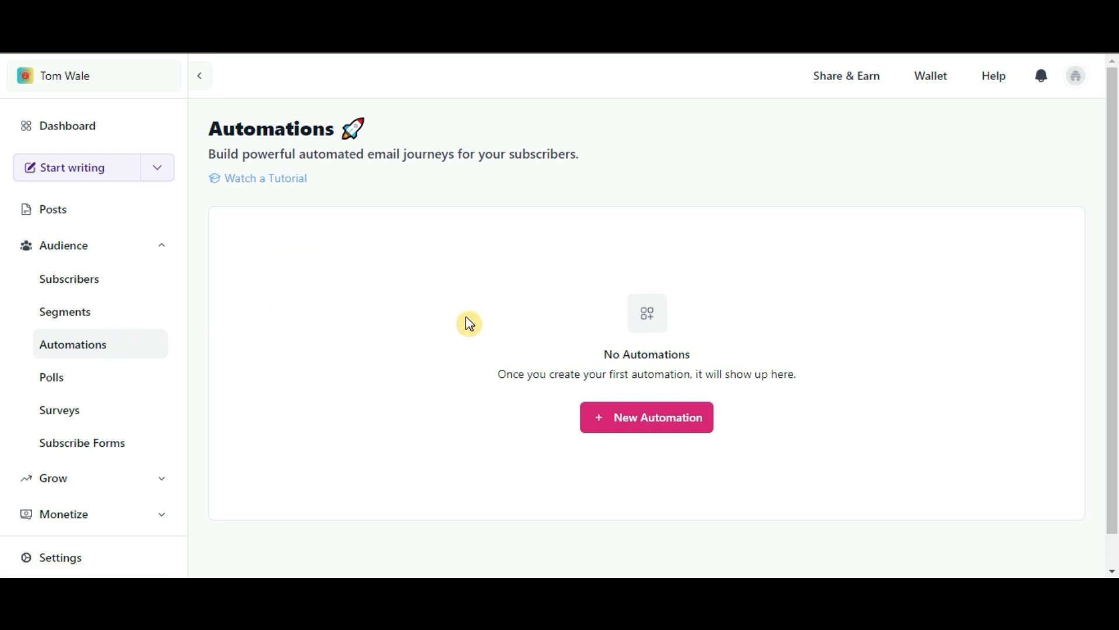
left_click(671, 423)
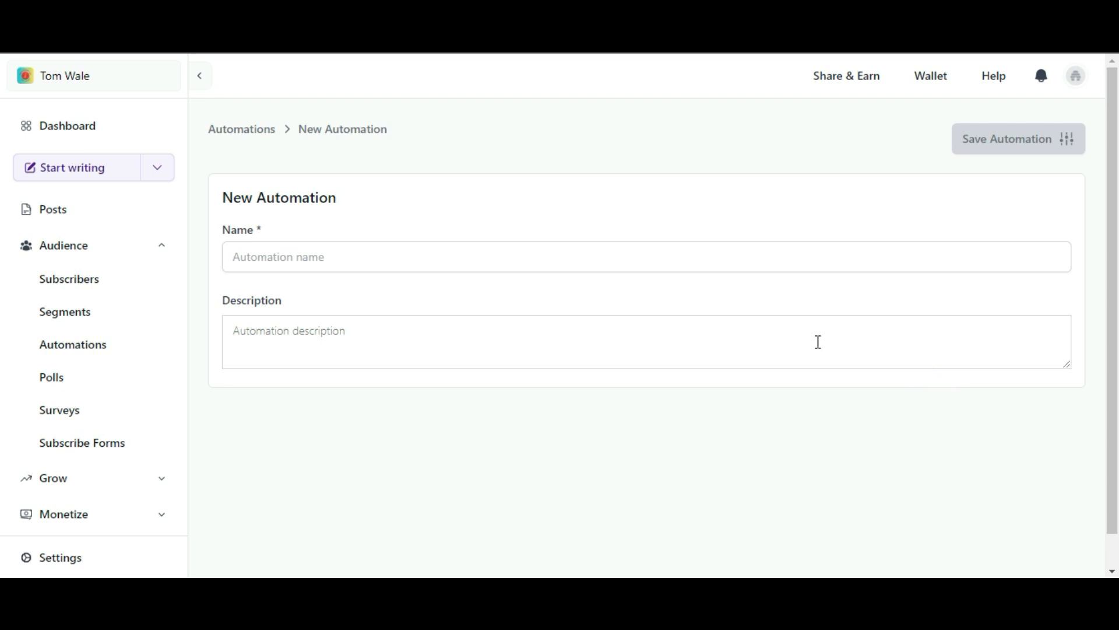
left_click(777, 257)
type("Welcome")
key("BackSpace")
key("BackSpace")
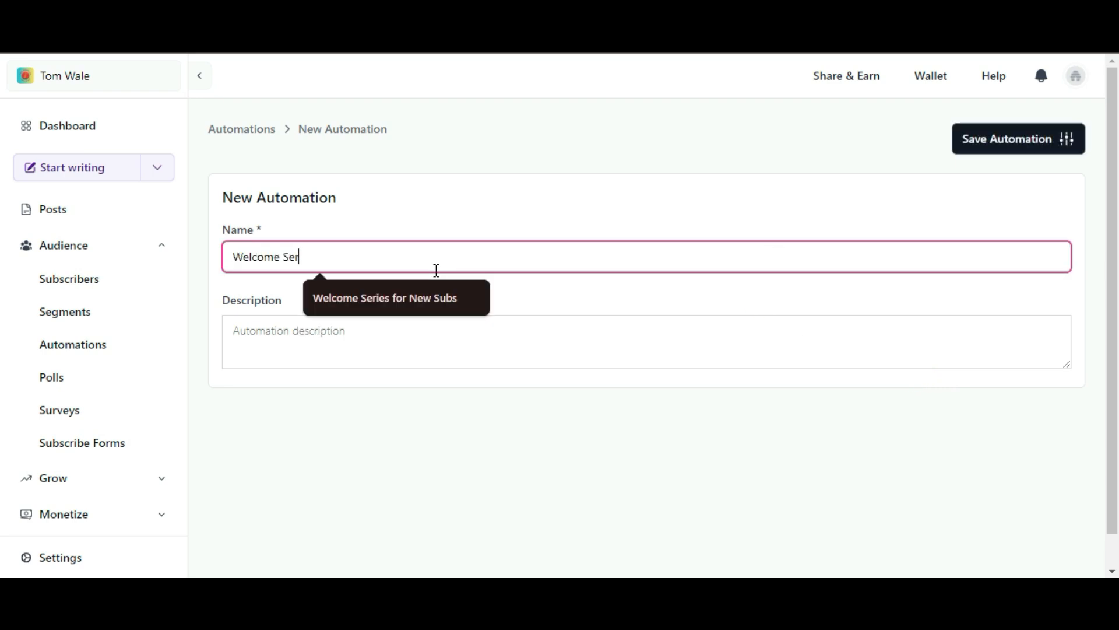
type("me Series for New Subs")
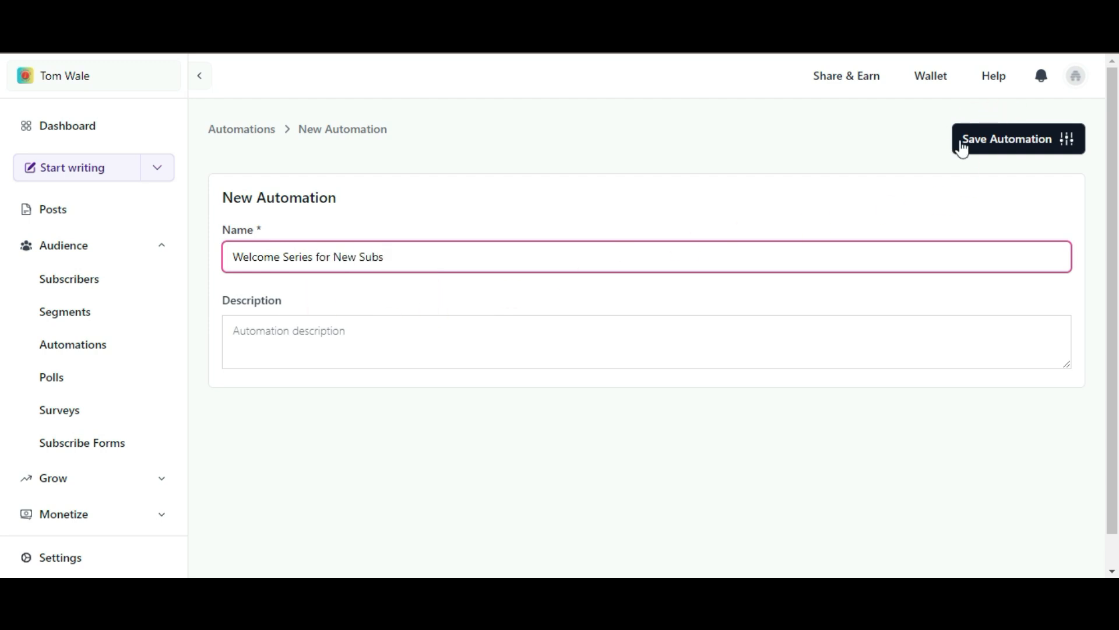
left_click(1005, 146)
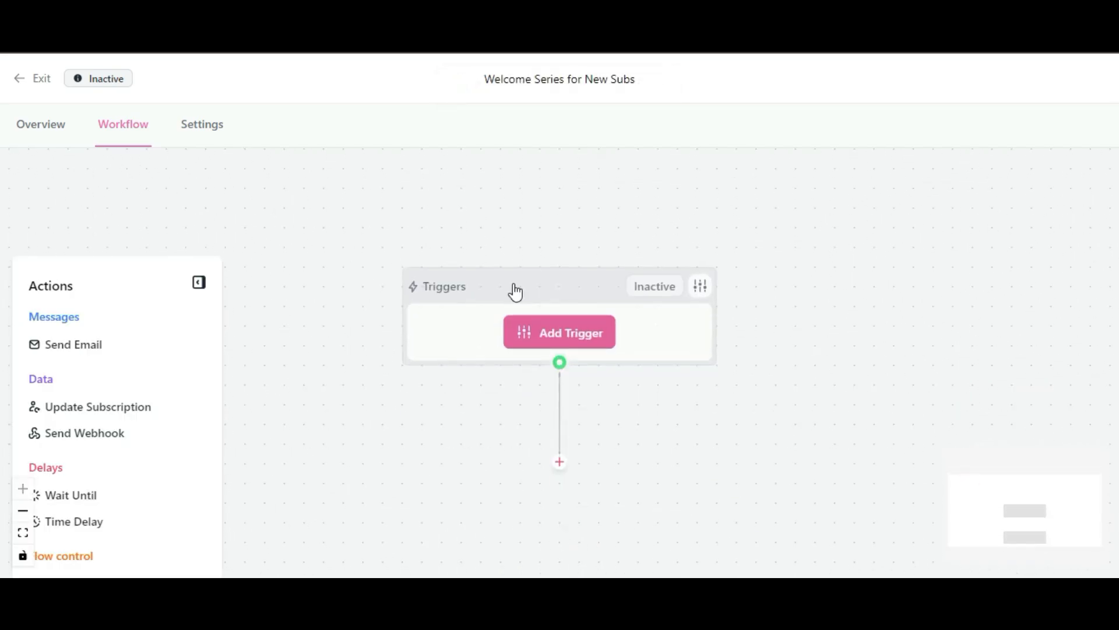
Add a Signed Up trigger to the automation workflow, activate it, and save the trigger settings.
left_click(576, 349)
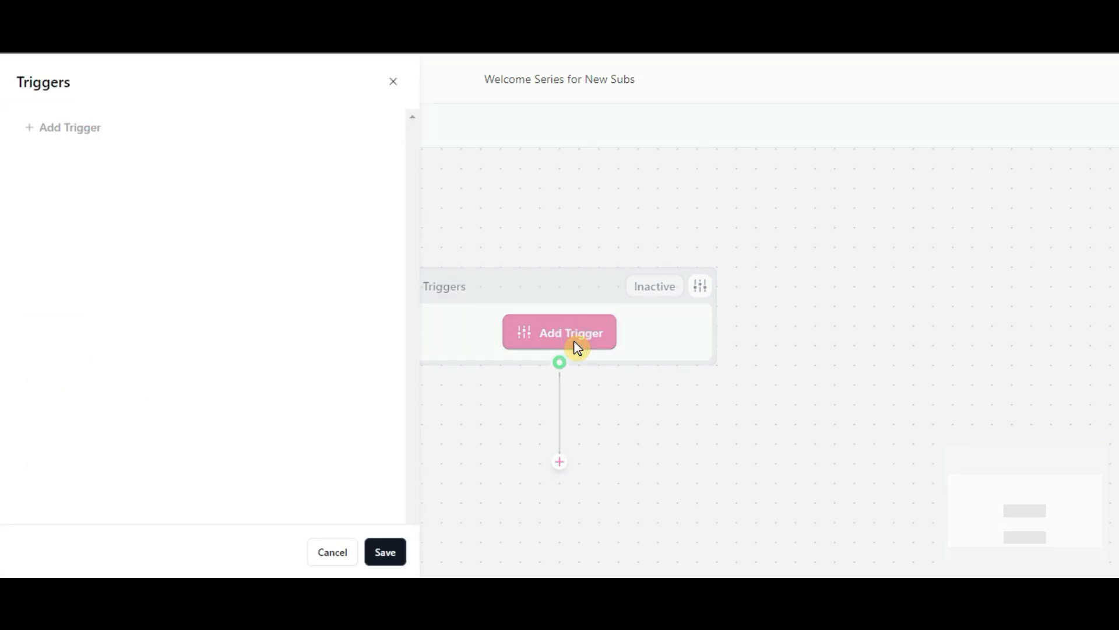
left_click(50, 144)
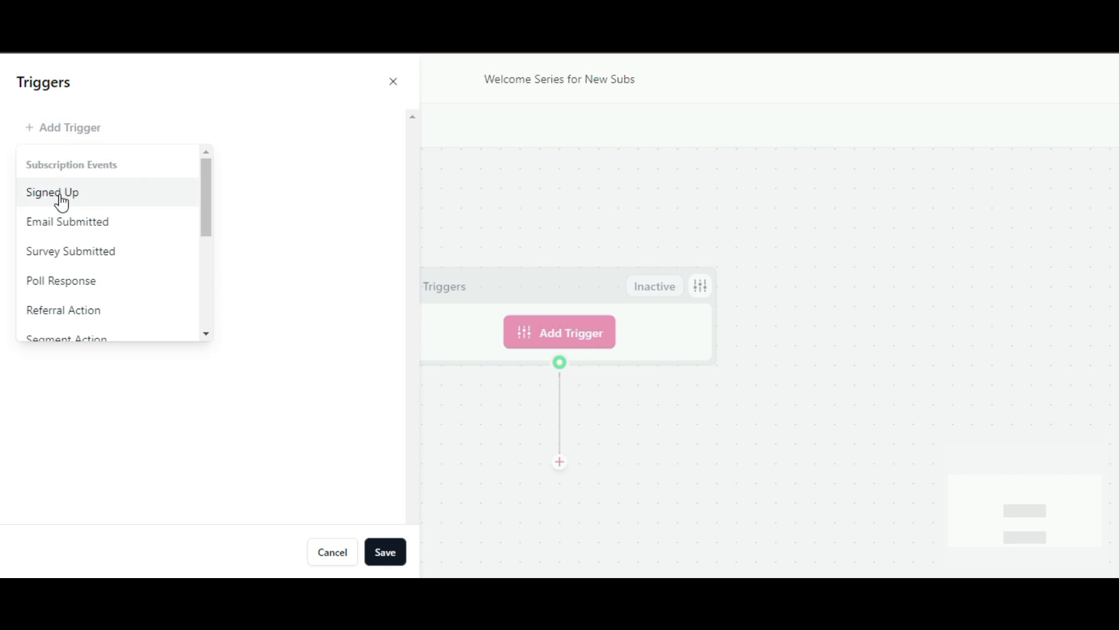
left_click(122, 194)
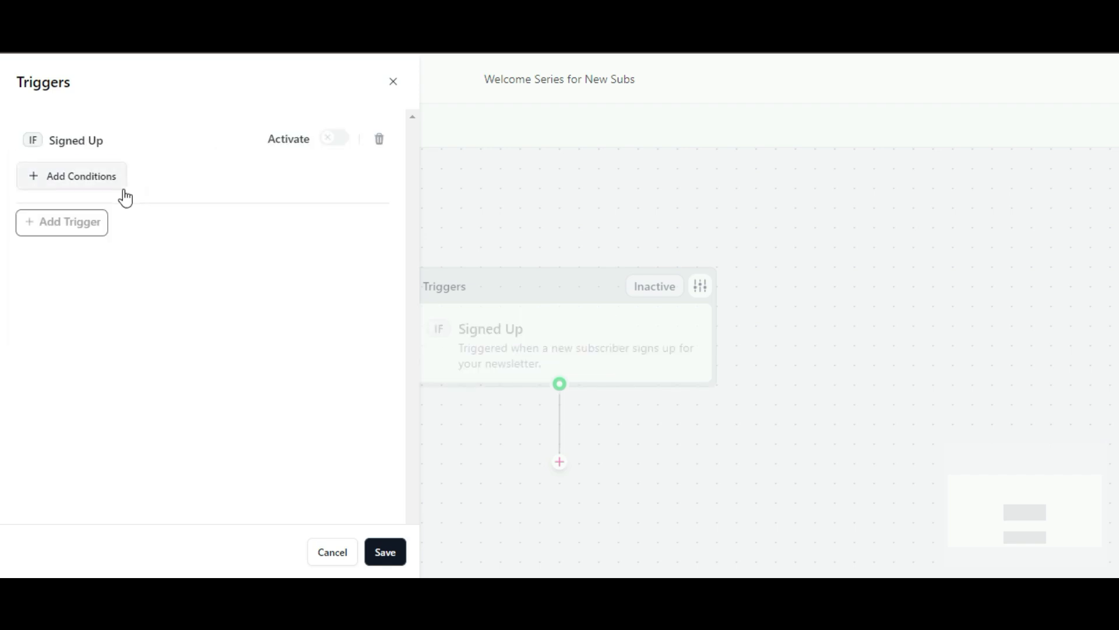
left_click(337, 141)
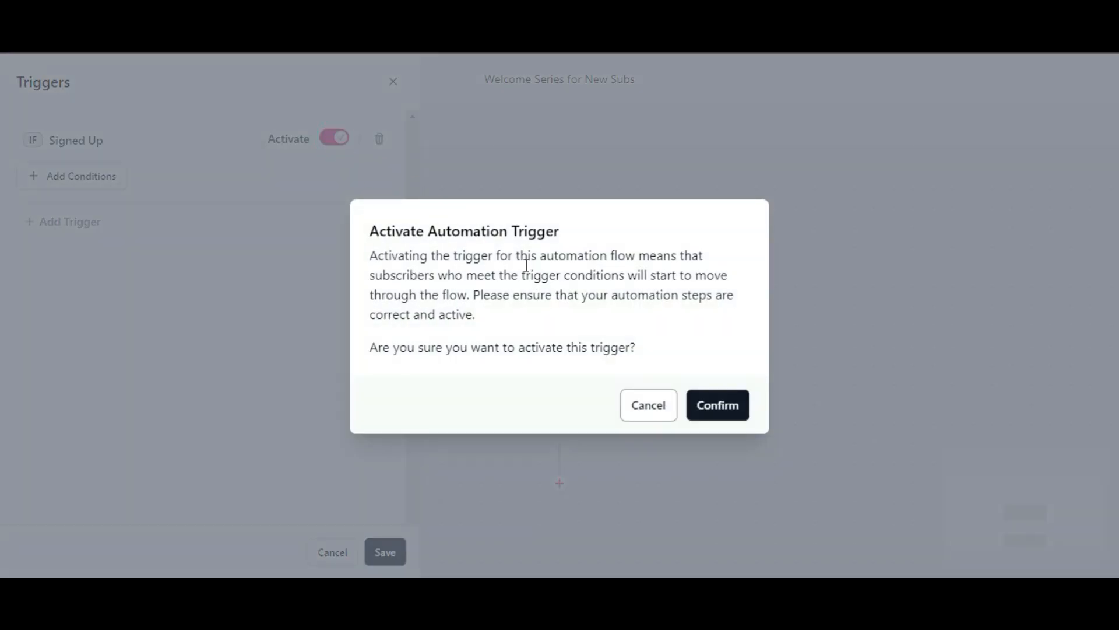
left_click(714, 416)
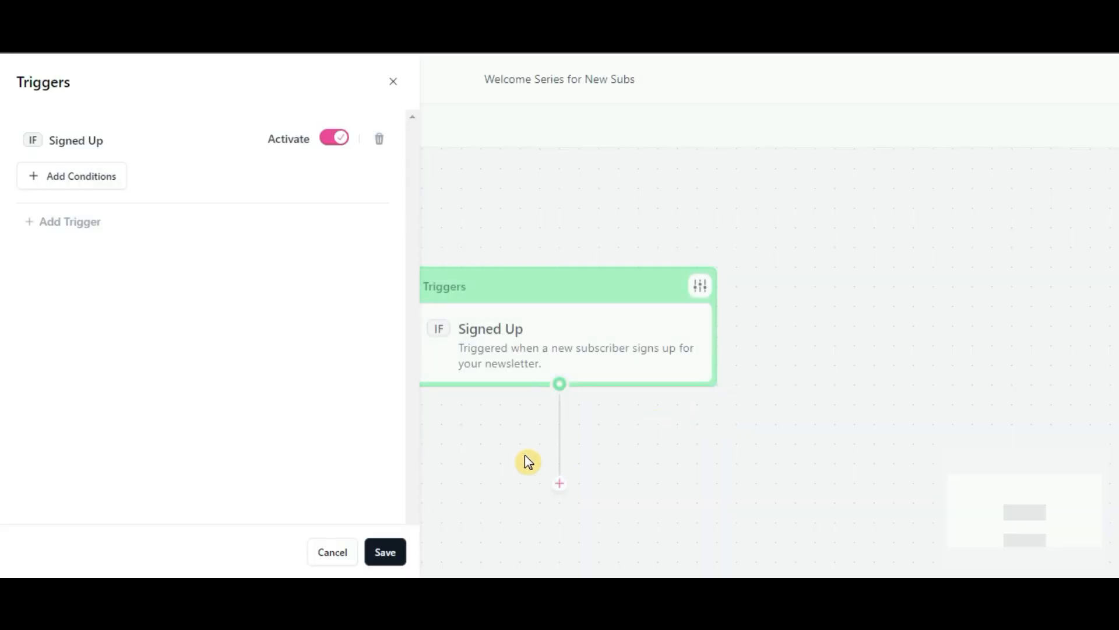
left_click(384, 551)
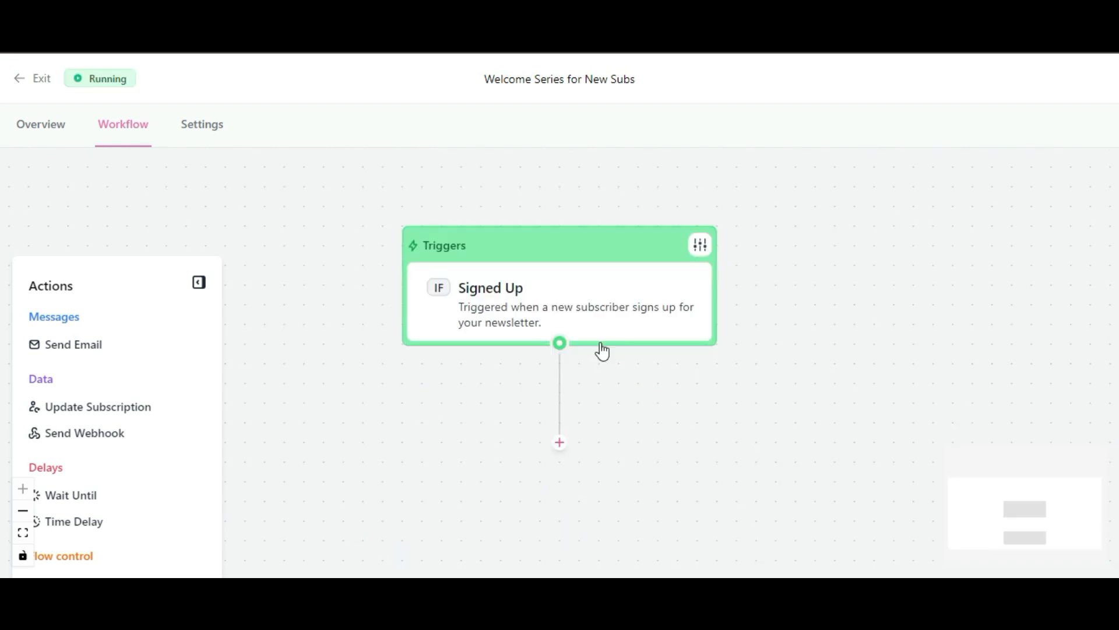
Add a Send Email action below the trigger and create its email with subject "Welcome & Introduction" and a "Let's Get Started" welcome preview text.
left_click(561, 444)
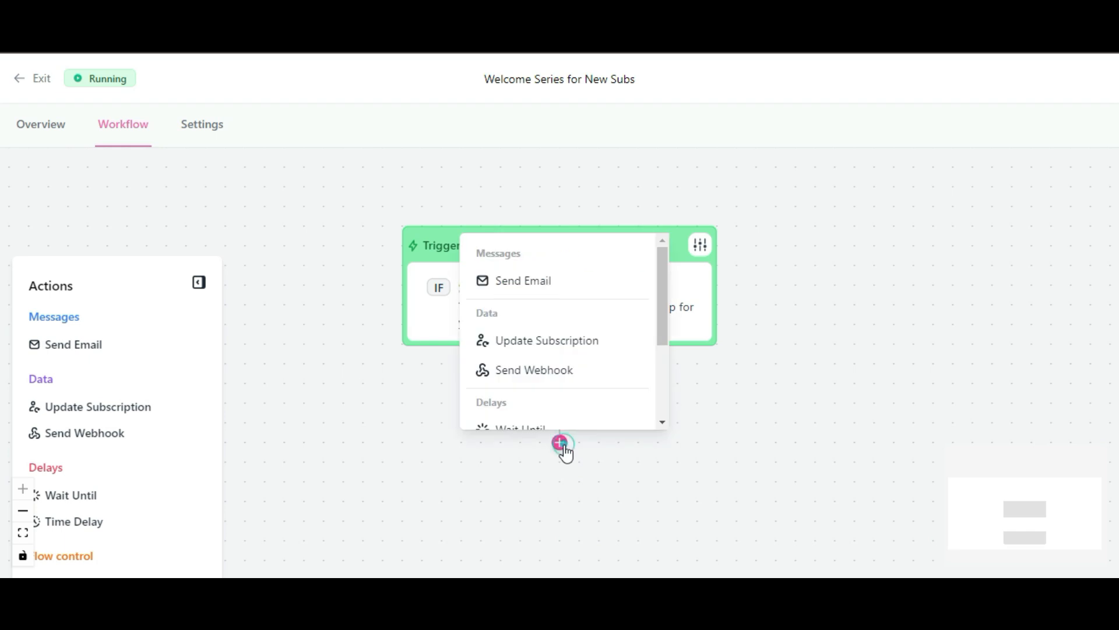
left_click(579, 284)
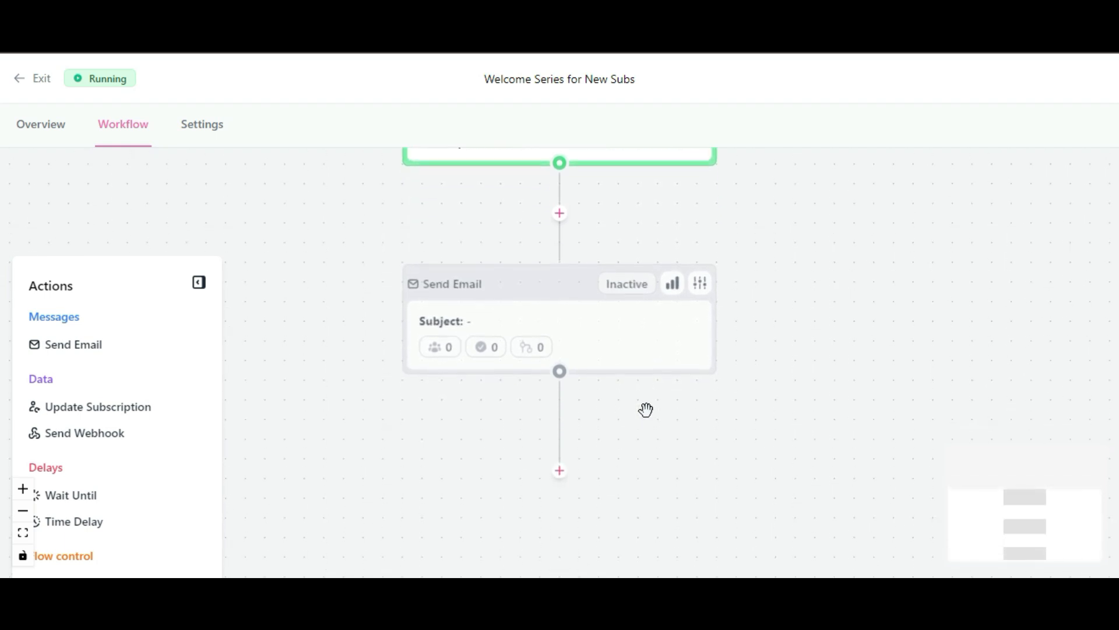
left_click(702, 280)
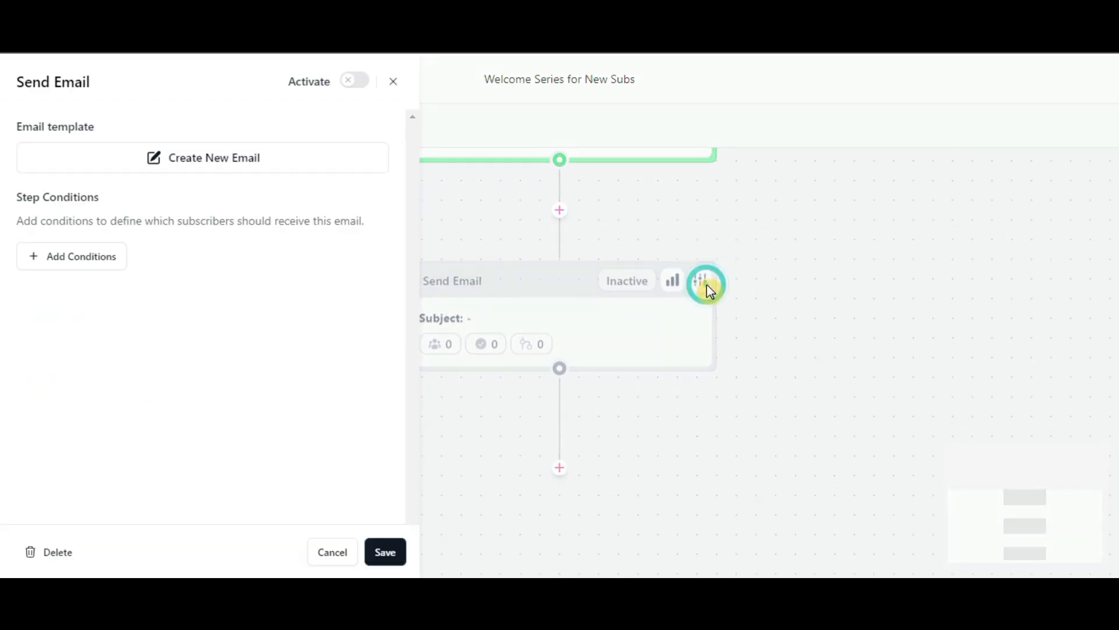
left_click(277, 168)
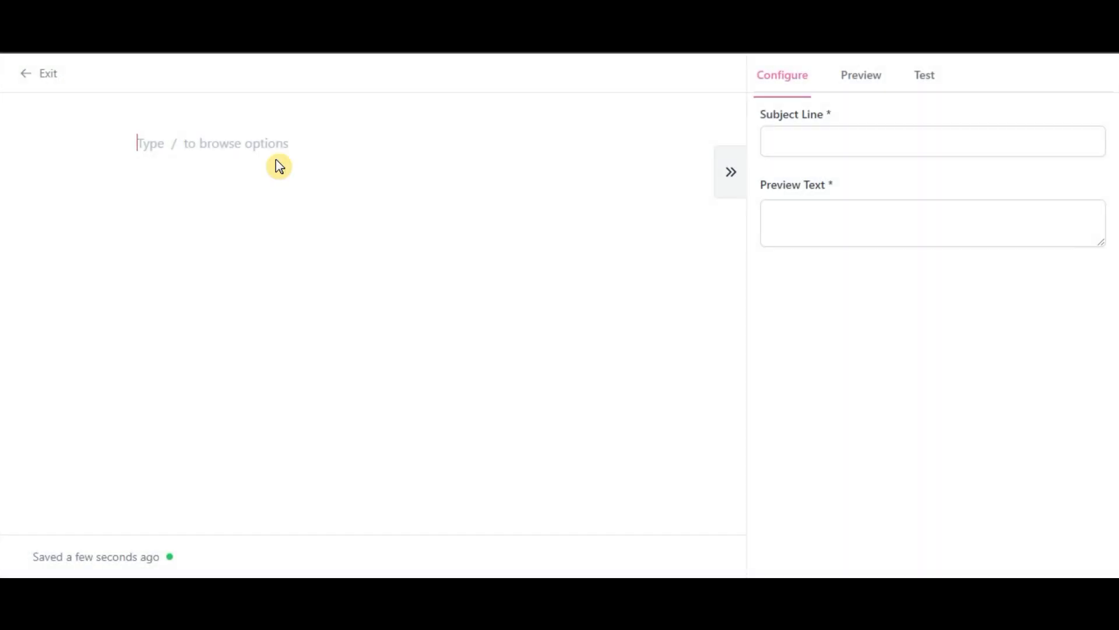
left_click(999, 212)
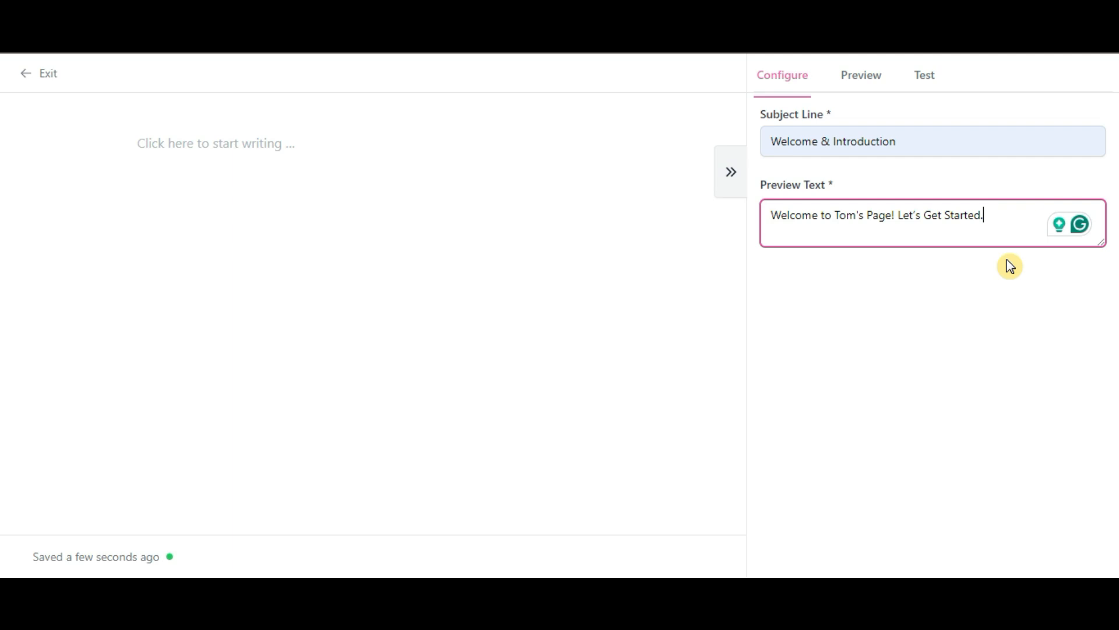
left_click(994, 312)
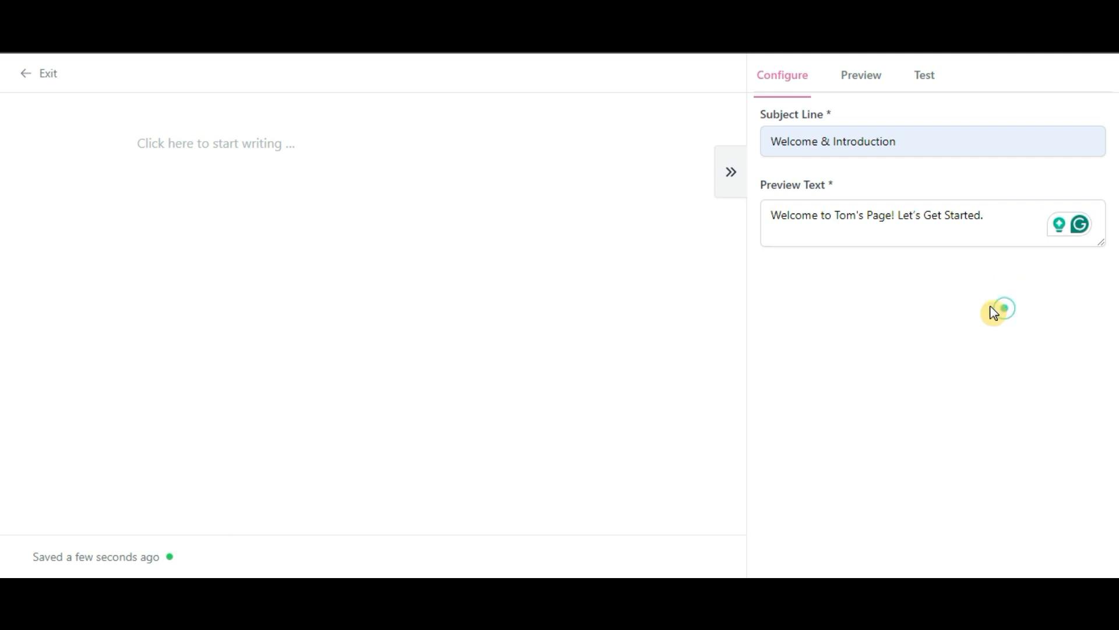
Fill the email body with a bold "Content:" heading and bullets on greeting subscribers, introducing the newsletter, sharing 1-2 popular articles, and a call-to-action.
left_click(207, 143)
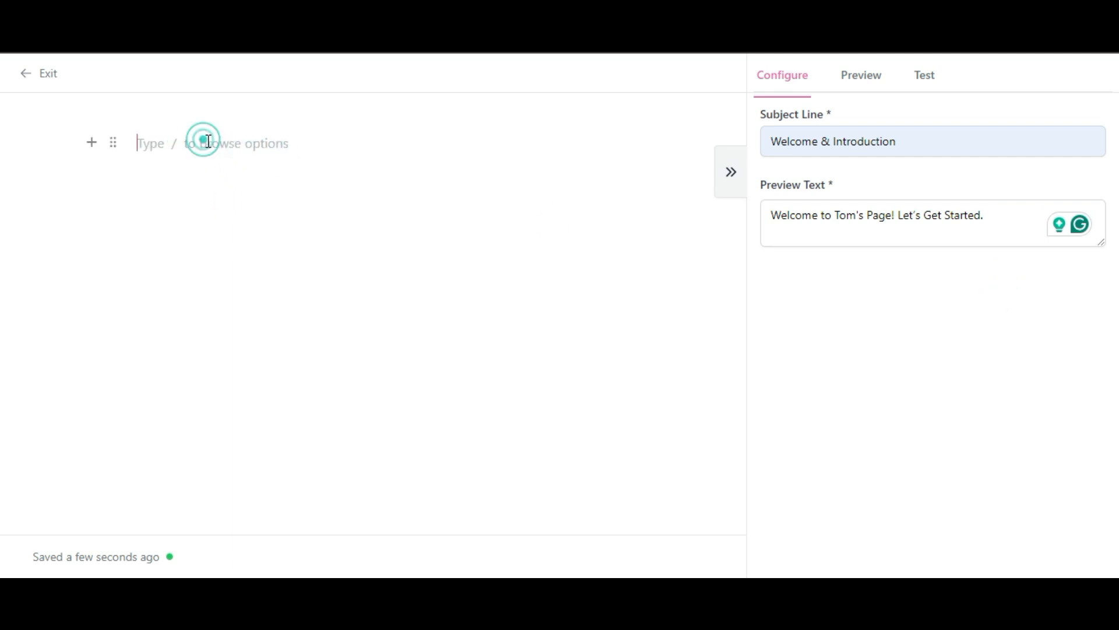
type("Content: Greet your subscriber and thank them for joining. Briefly introduce what they can expect from your newsletter. Share 1-2 popular articles or resources from past issues to give them a taste of your best content. Call-to-Action (CTA): Encourage them to follow you on social media for extra content or to bookmark your blog.")
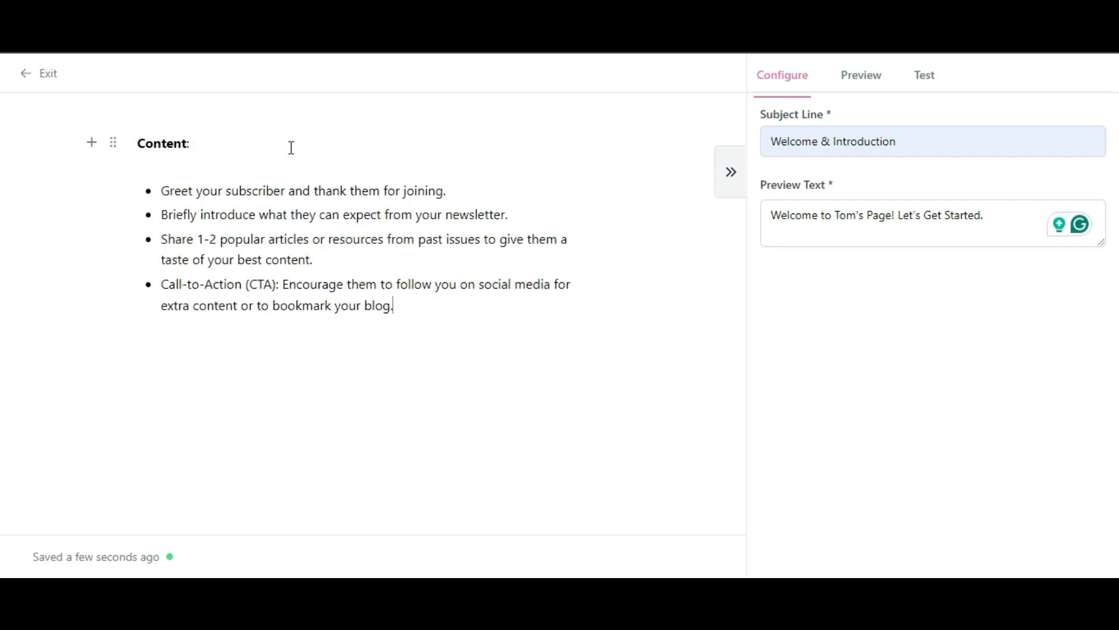
left_click_drag(162, 191, 495, 197)
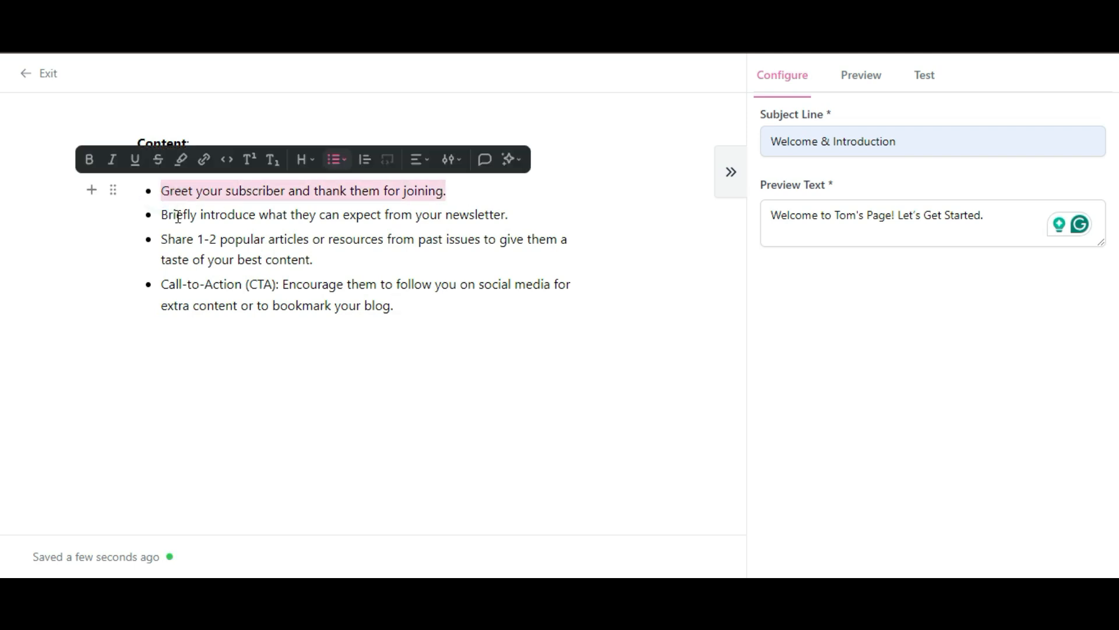
left_click_drag(165, 215, 532, 212)
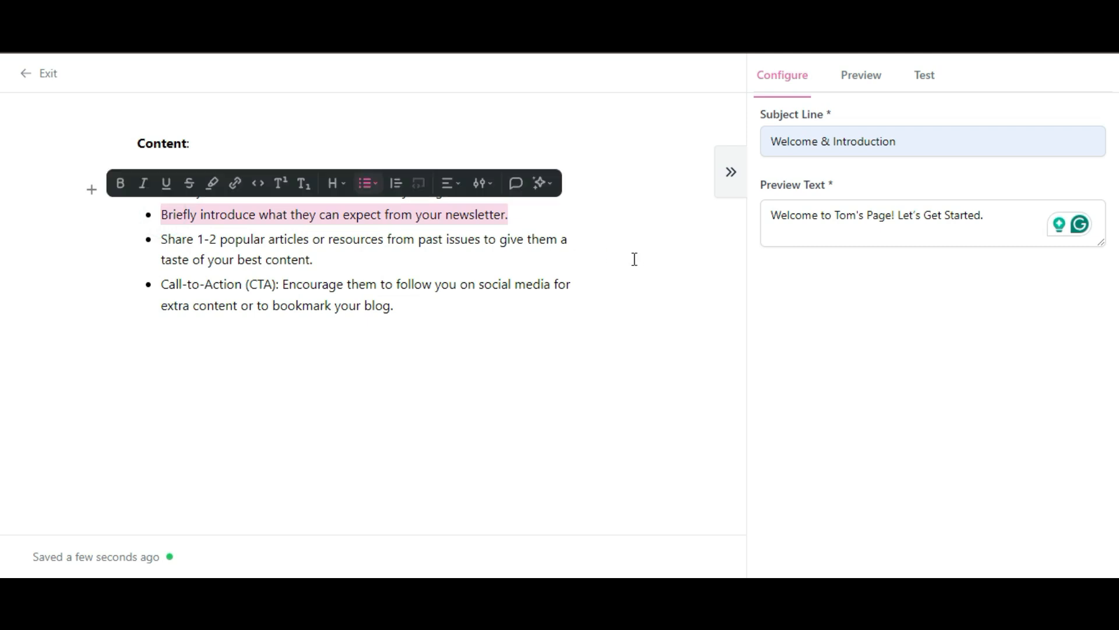
left_click(681, 317)
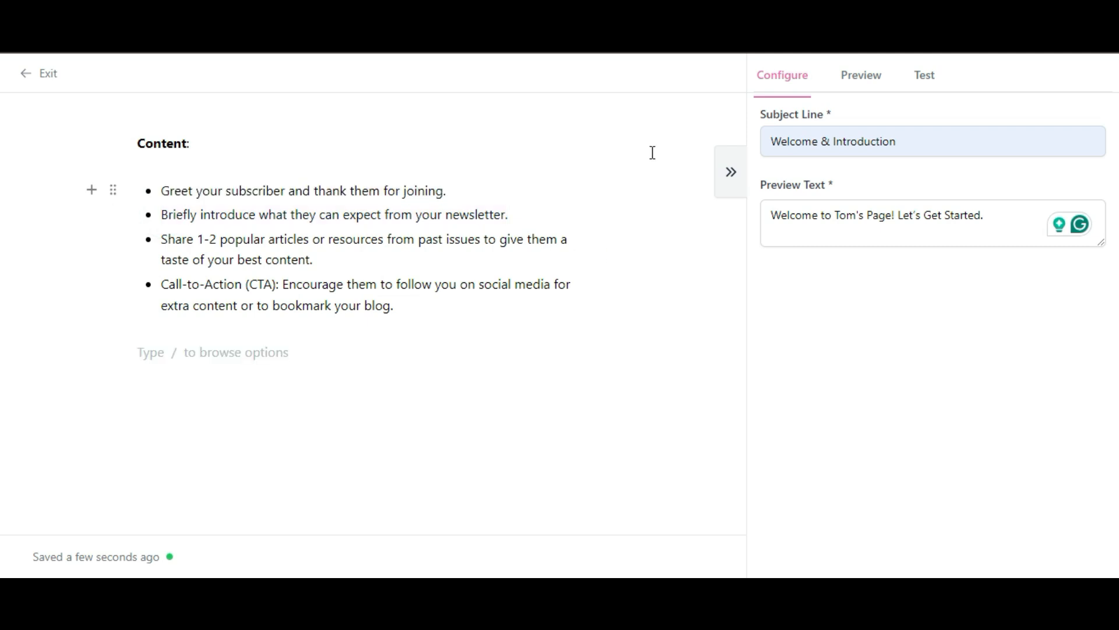
Return from the email editor to the workflow, activate the Send Email step, and save it.
left_click(31, 77)
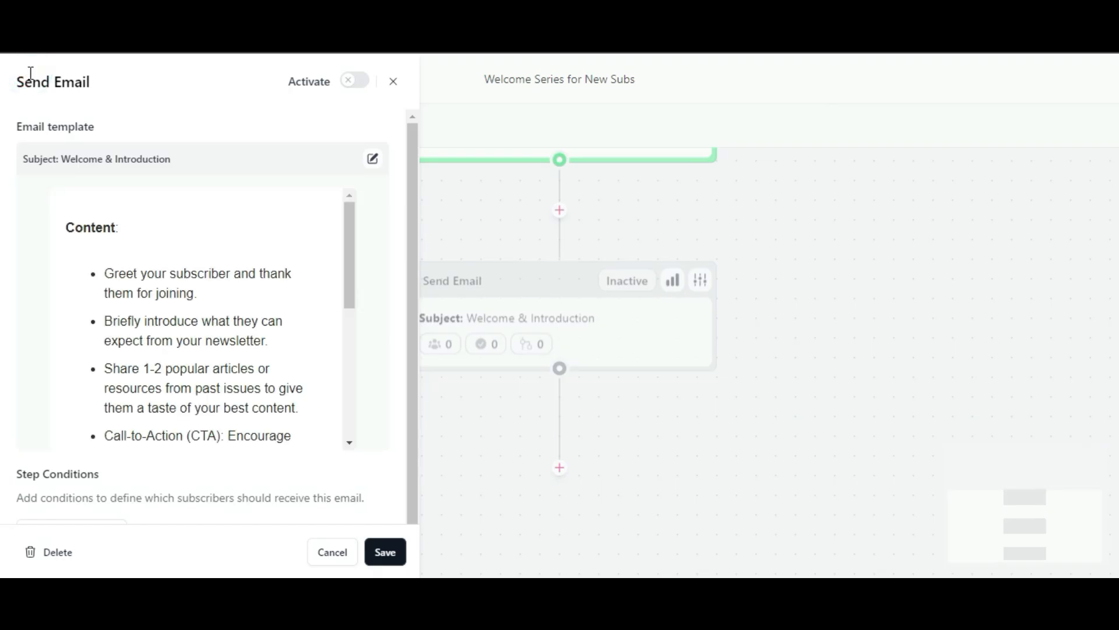
left_click(357, 82)
left_click(737, 386)
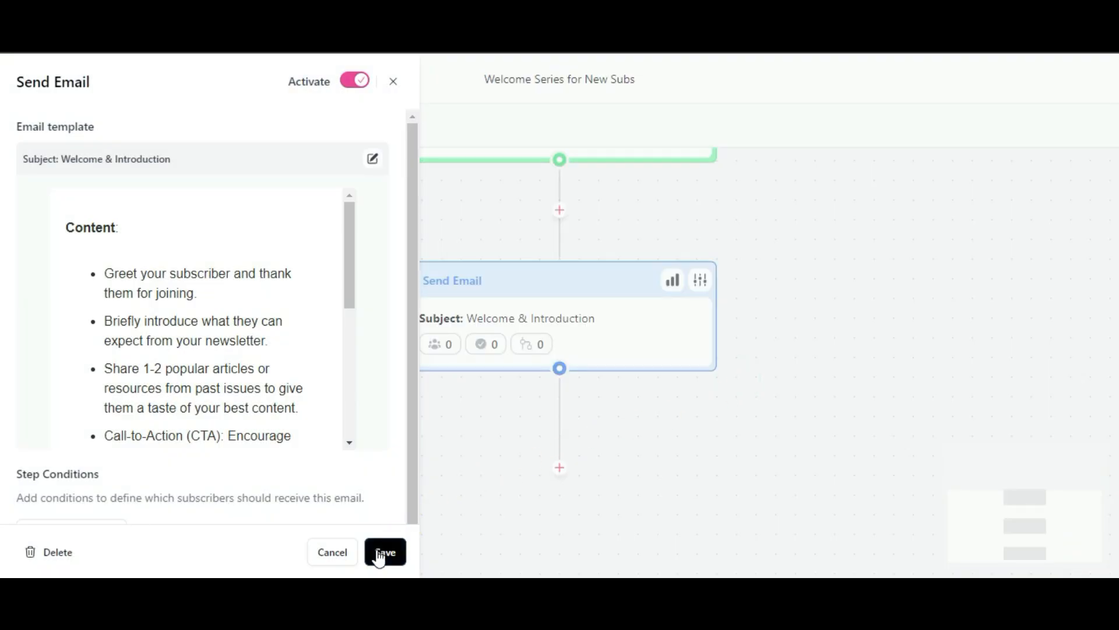
left_click(384, 554)
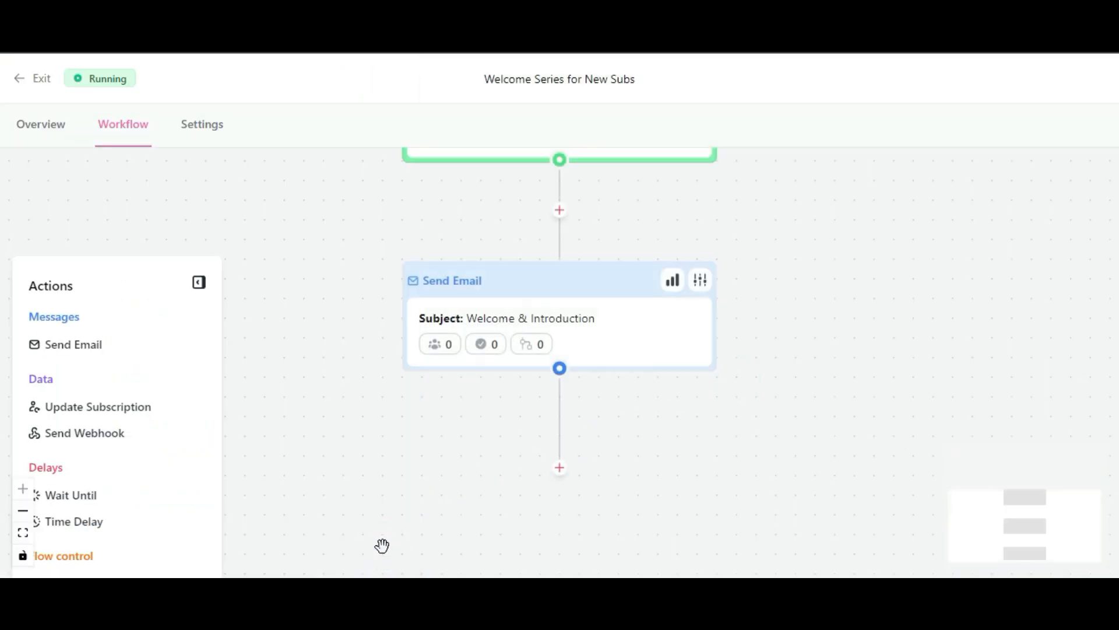
Add a Time Delay step below the Welcome & Introduction email.
scroll(683, 396, "down", 2)
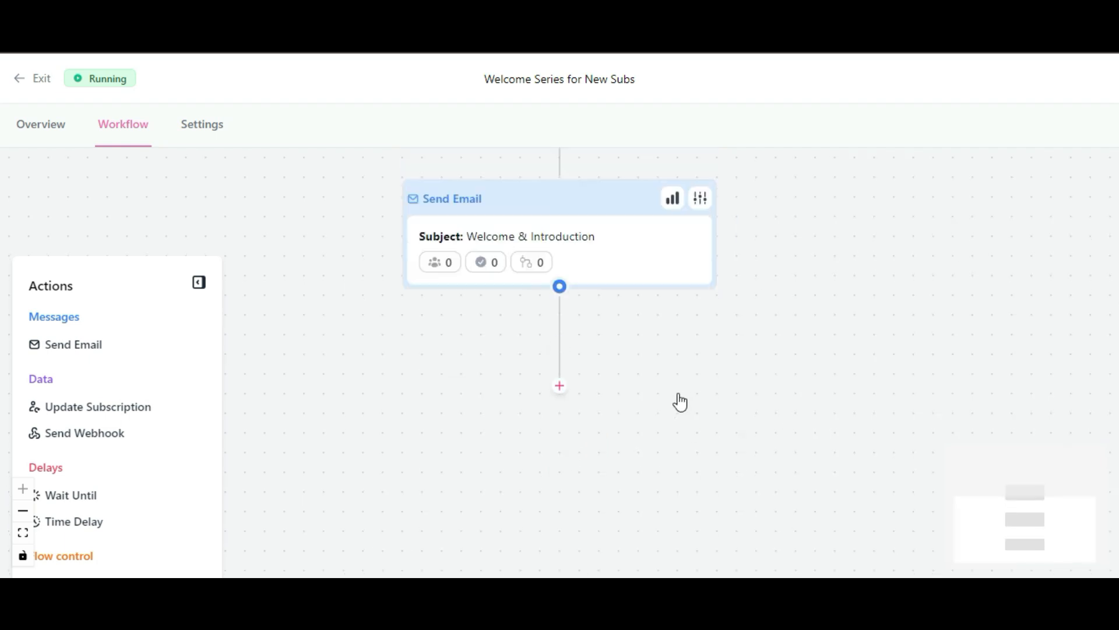
left_click(560, 385)
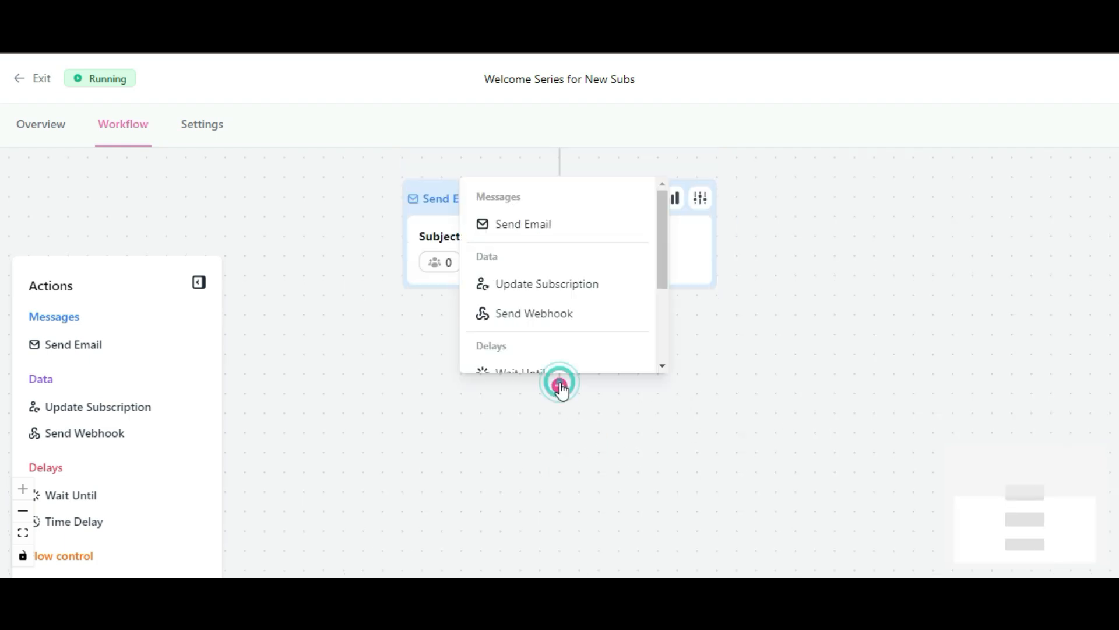
left_click_drag(662, 230, 663, 298)
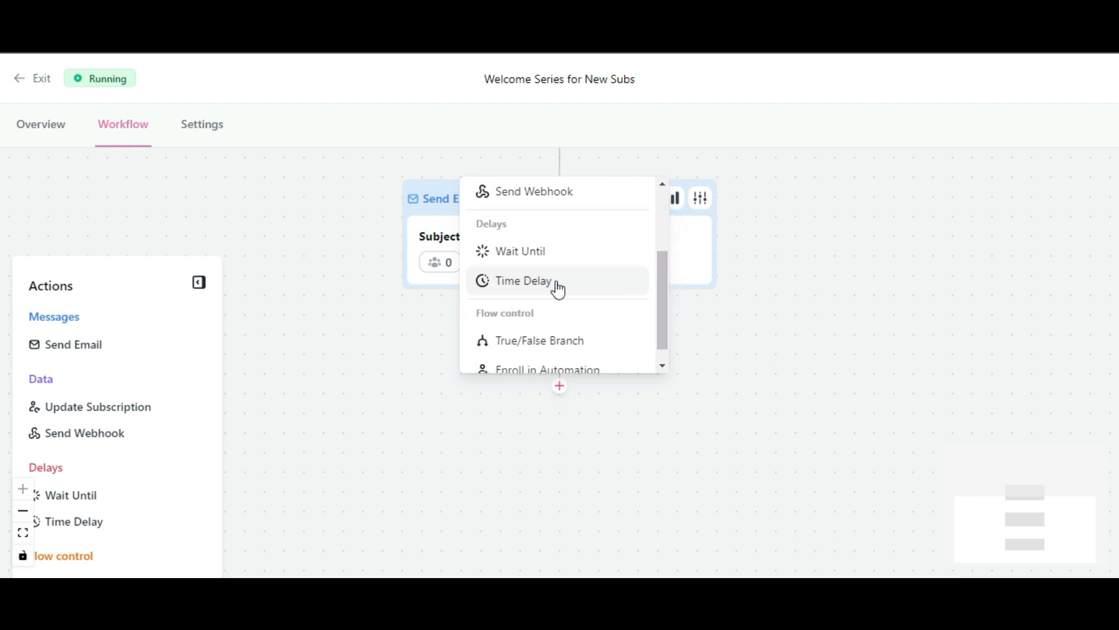
left_click(555, 280)
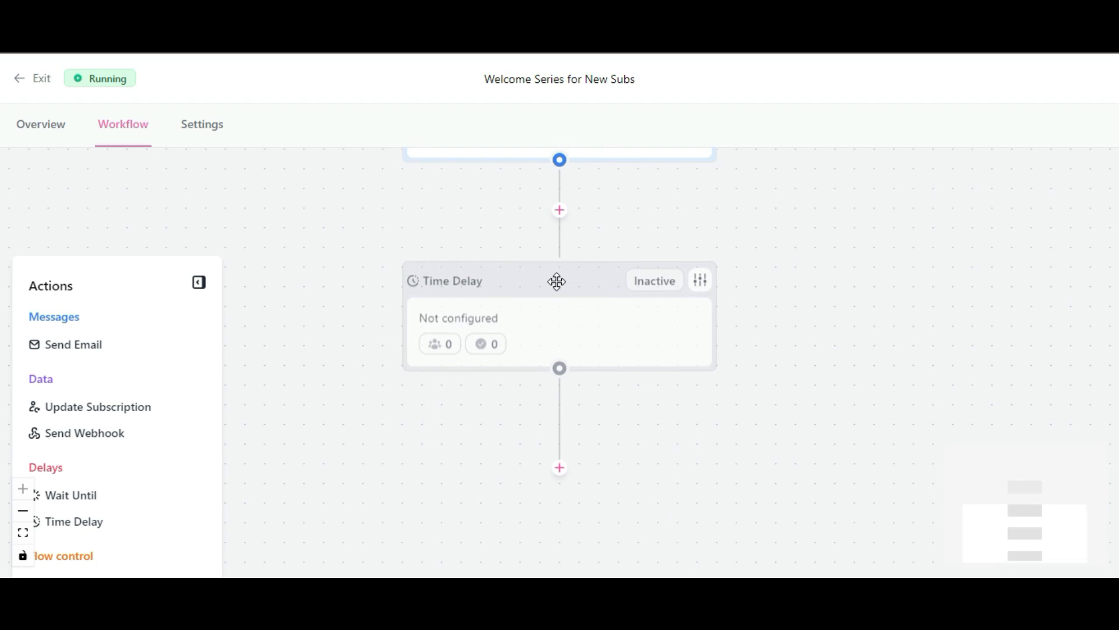
Set the Time Delay step to wait for 2 days, activate it, and save it.
left_click(703, 284)
double_click(75, 157)
type("2")
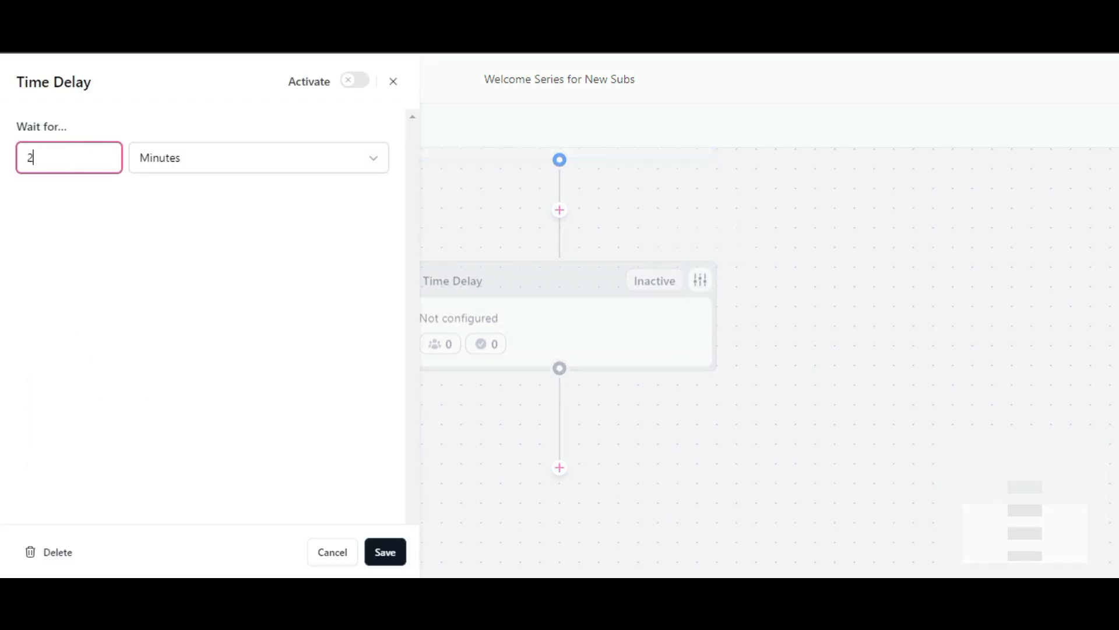
left_click(255, 160)
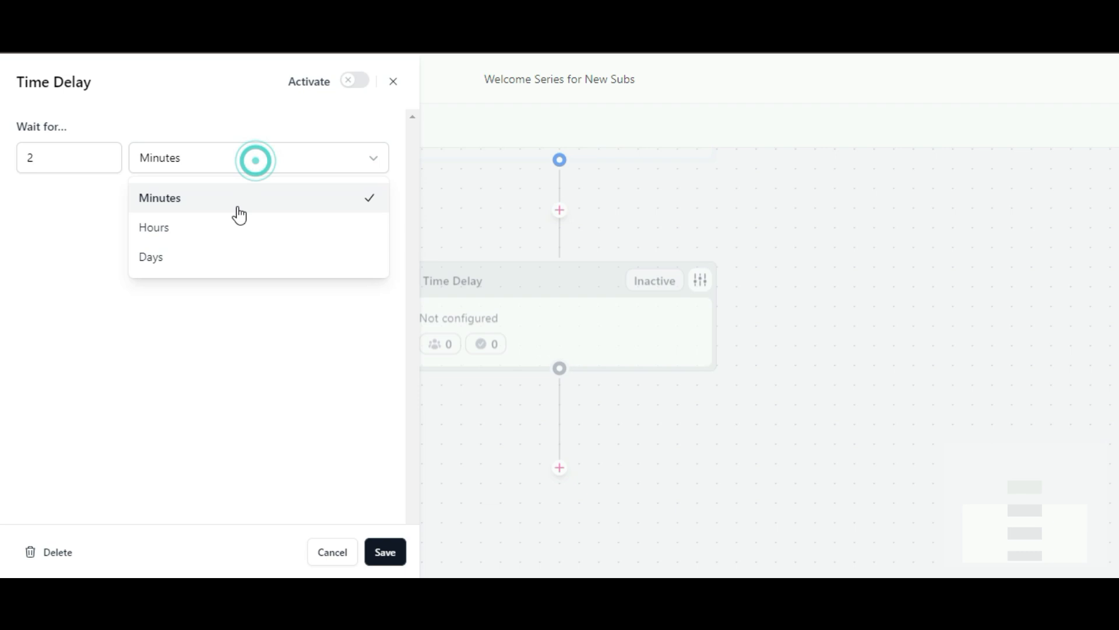
left_click(204, 270)
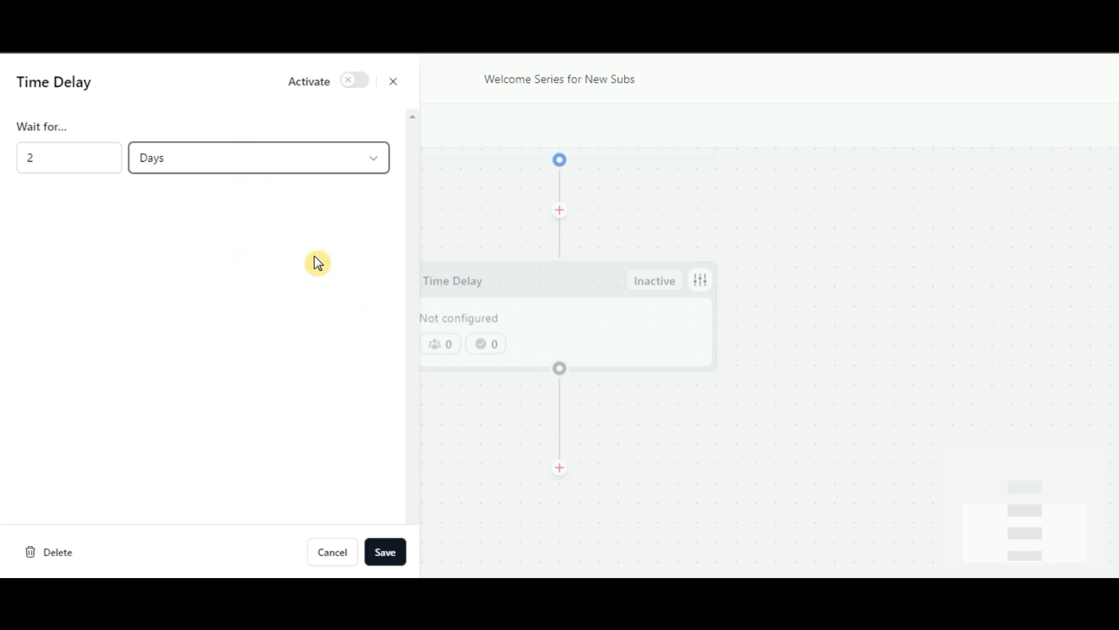
left_click(352, 82)
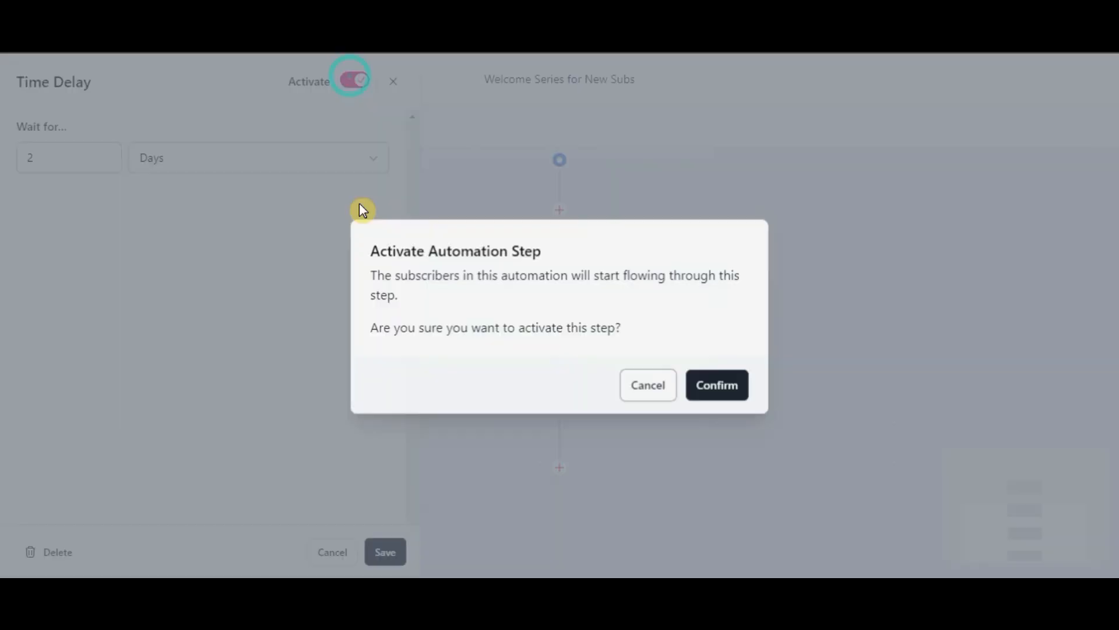
left_click(719, 390)
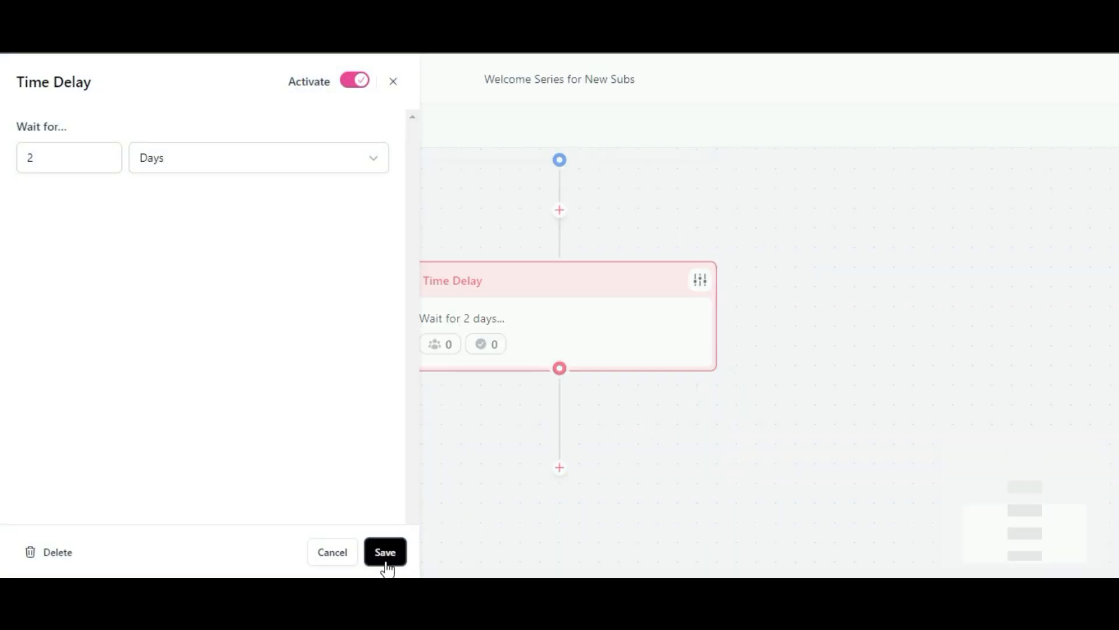
left_click(385, 561)
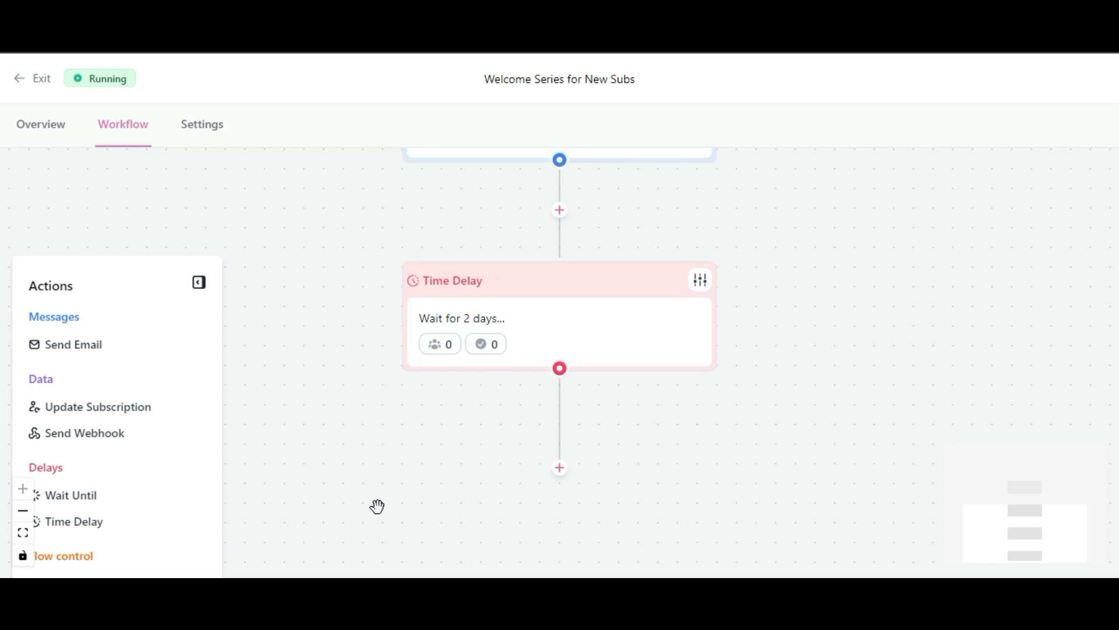
Add a Send Email action below the 2-day delay for the "Top Resources & Design Tips" email, then activate and save it.
left_click(559, 467)
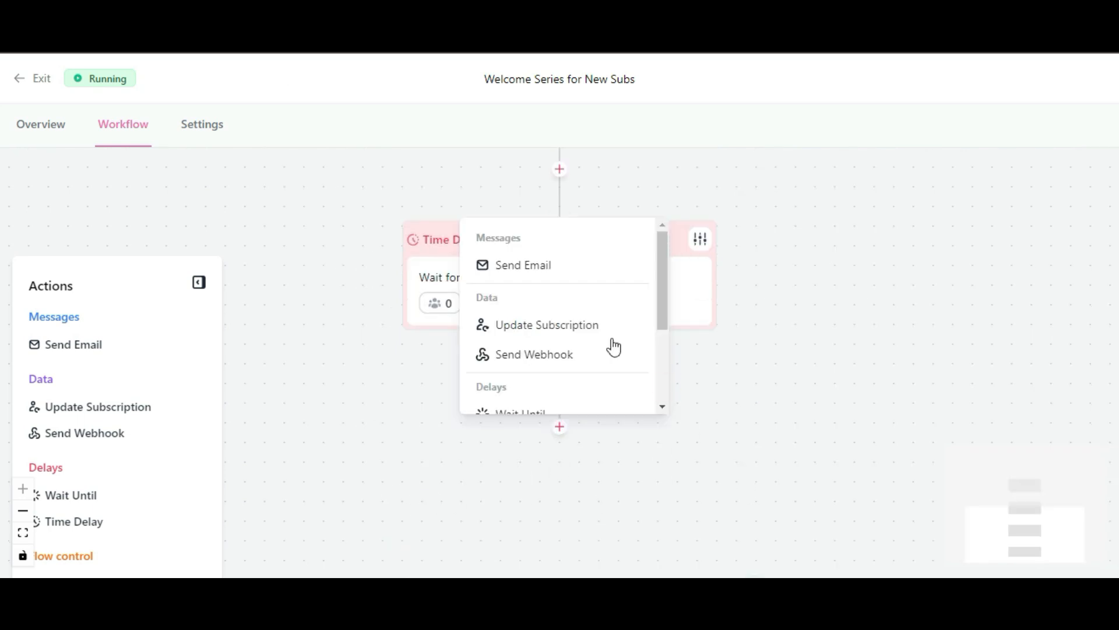
left_click(508, 265)
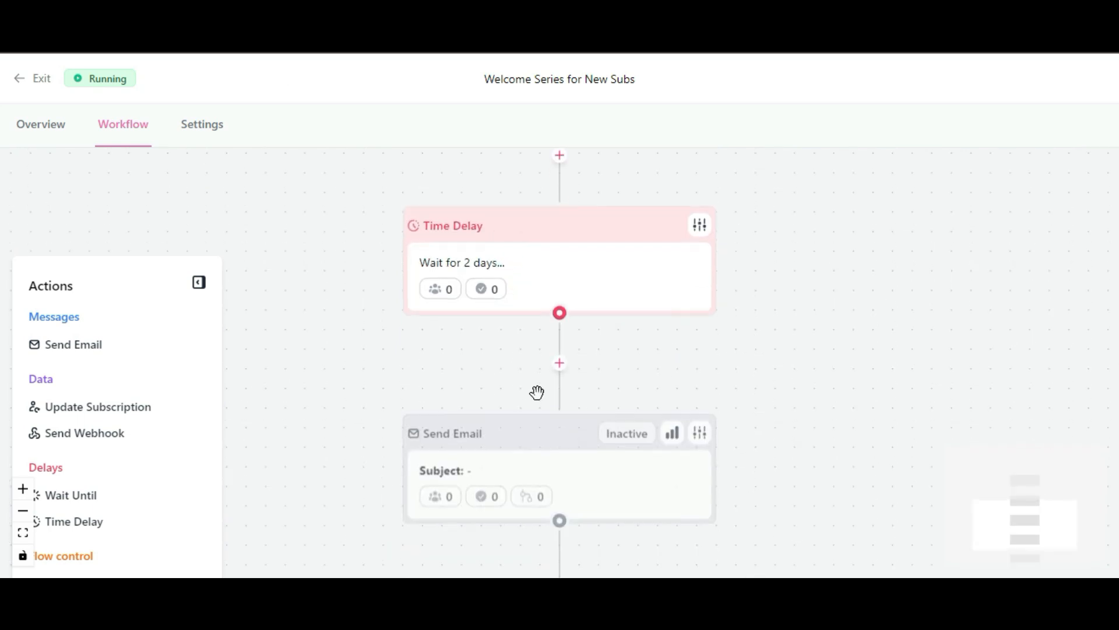
left_click(355, 82)
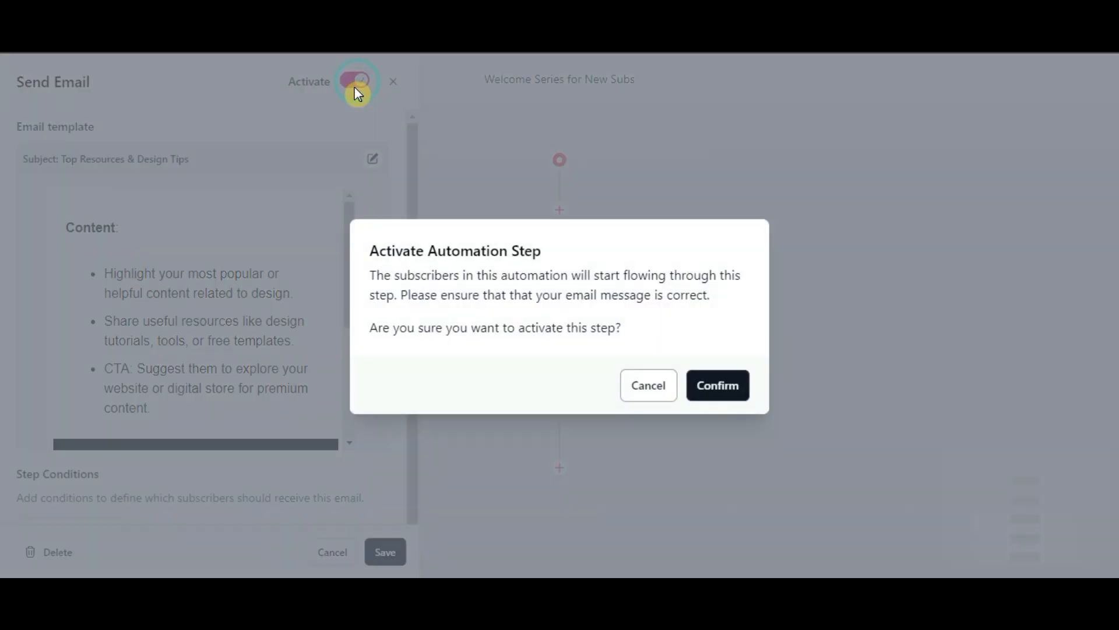
left_click(732, 397)
left_click(389, 553)
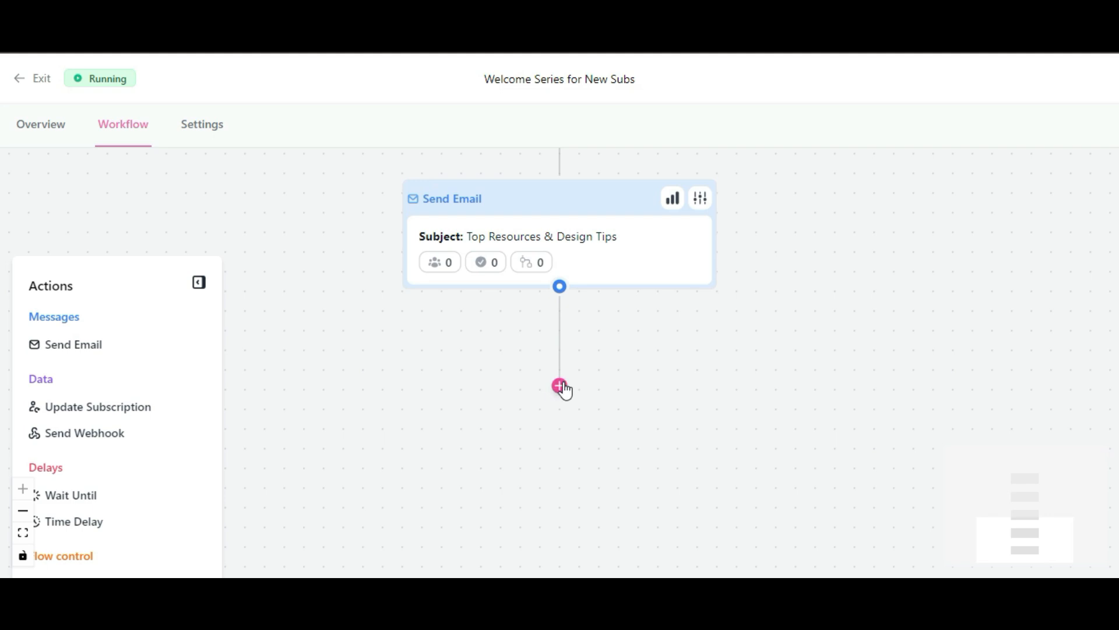
Browse the actions that can be added below the "Top Resources & Design Tips" email.
left_click(560, 386)
left_click_drag(665, 242, 665, 292)
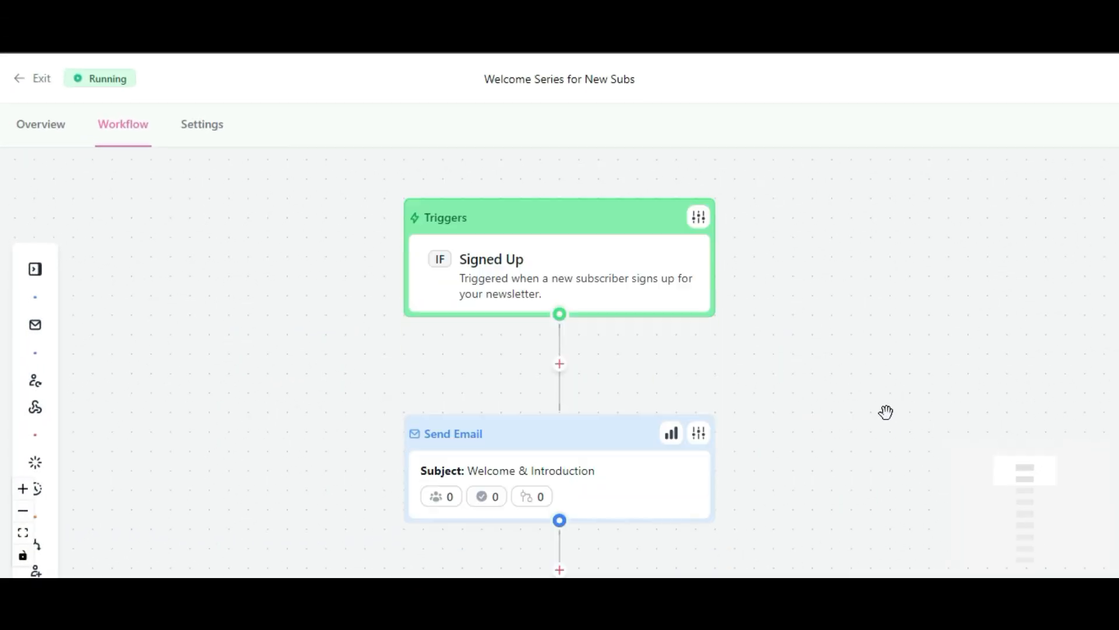
Review the welcome series workflow from the Signed Up trigger down through its sequence of emails and time delays.
scroll(886, 412, "down", 4)
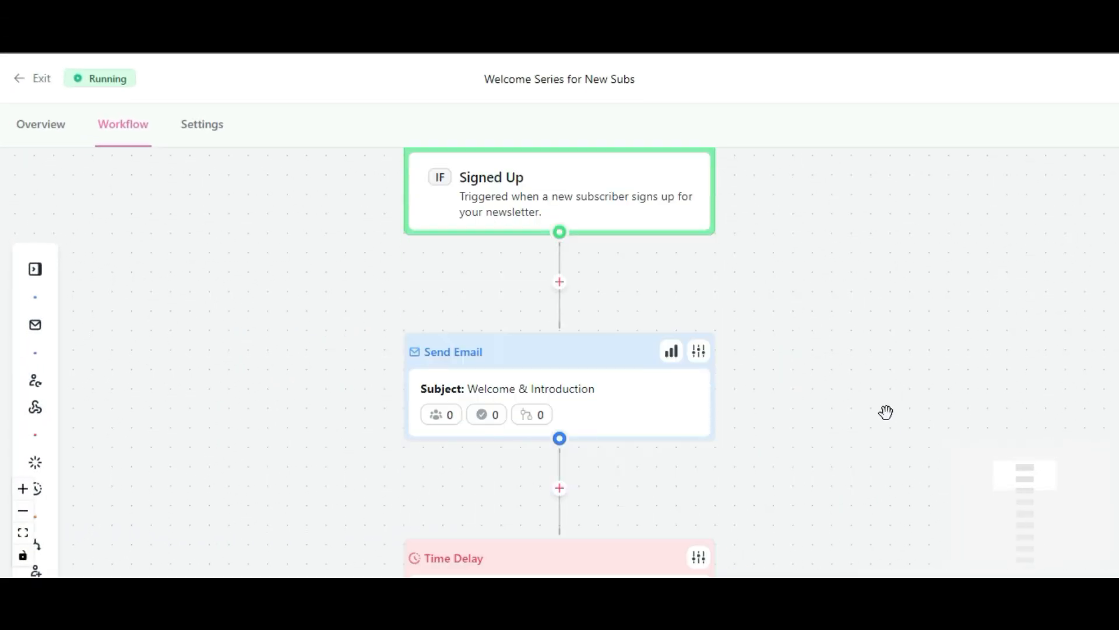
scroll(885, 418, "down", 5)
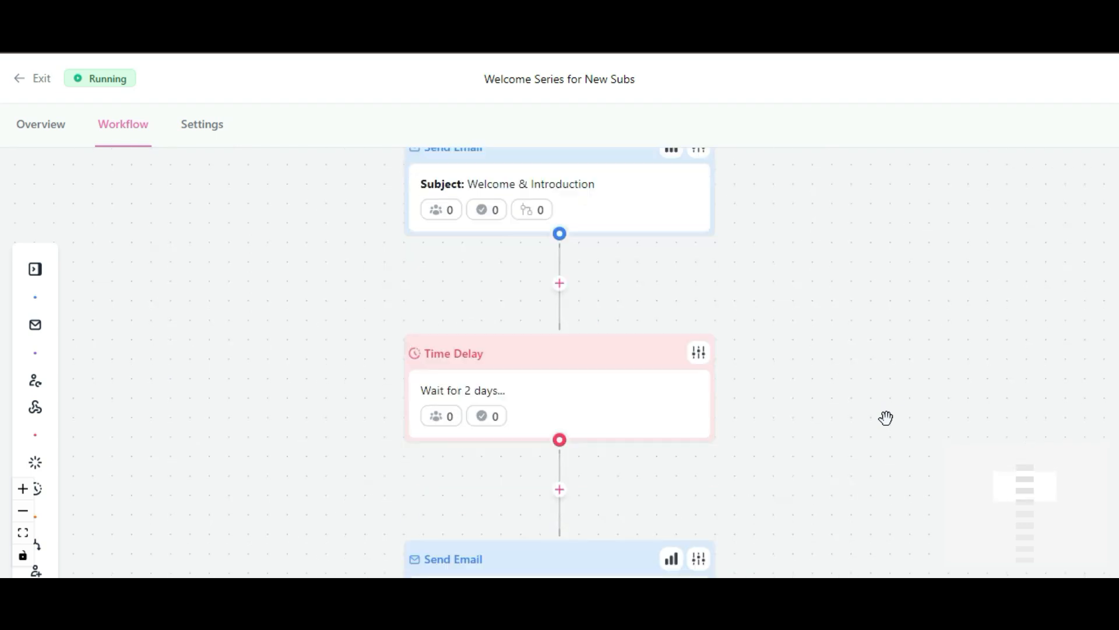
scroll(886, 418, "down", 4)
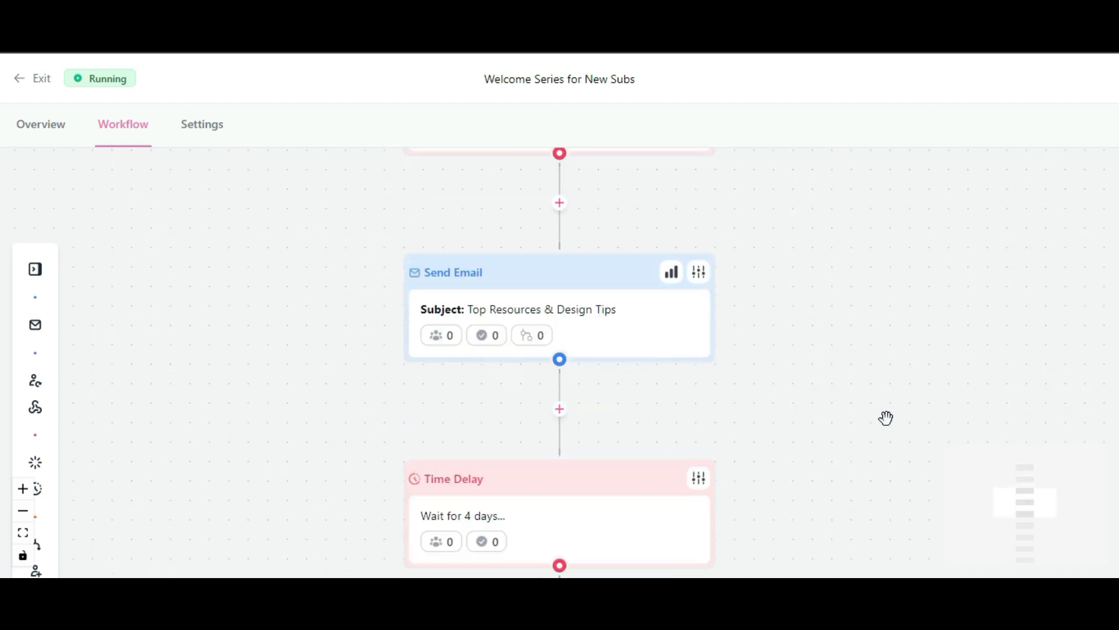
scroll(887, 418, "down", 3)
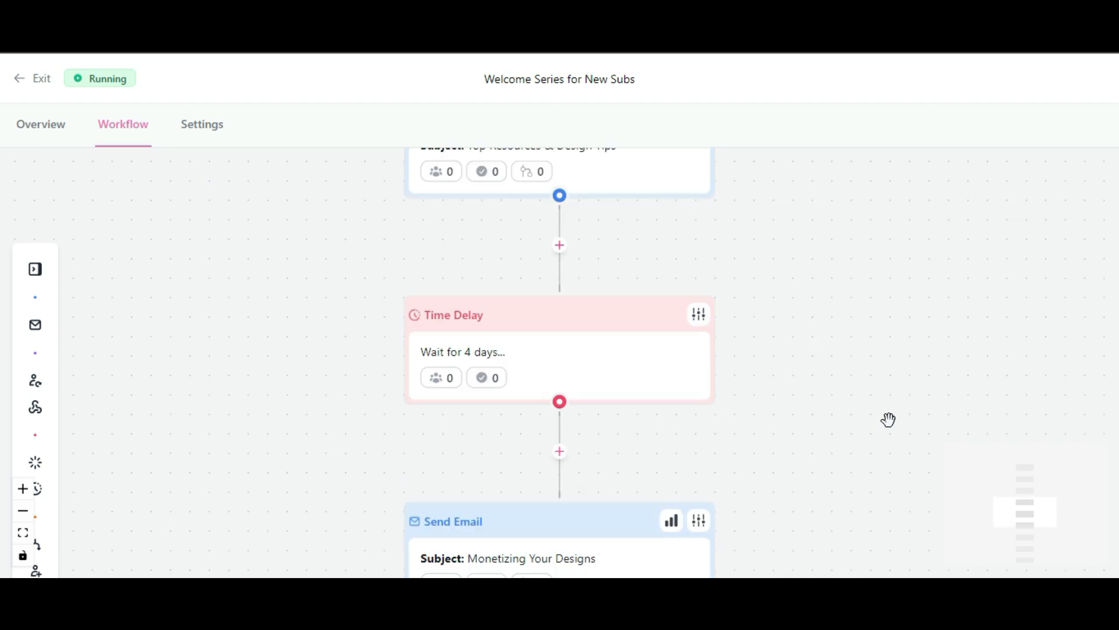
scroll(887, 419, "down", 5)
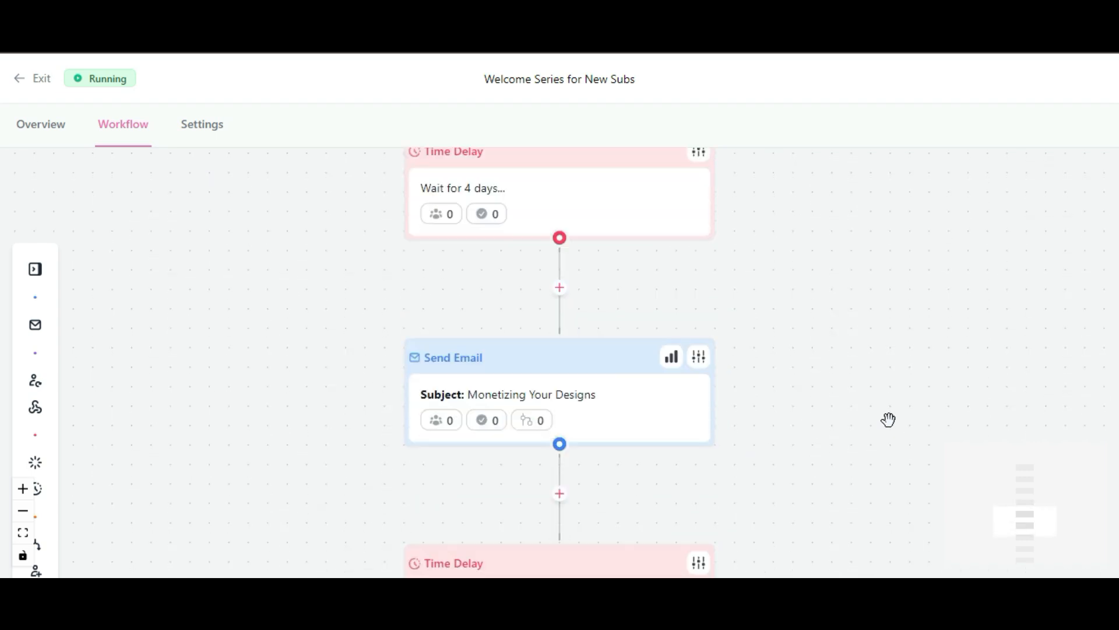
scroll(888, 419, "down", 3)
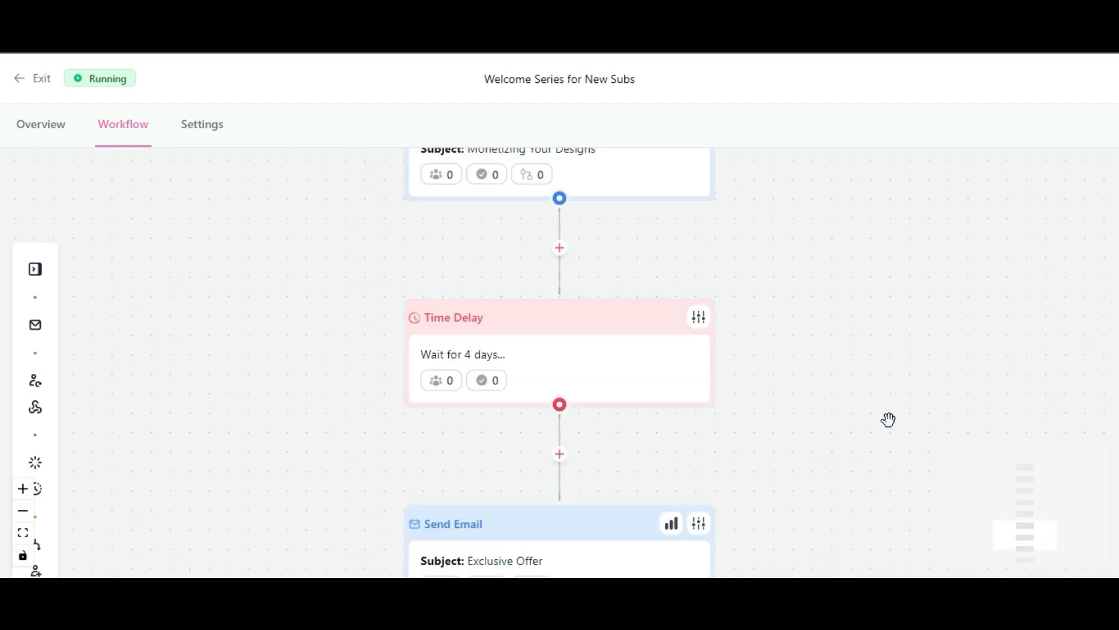